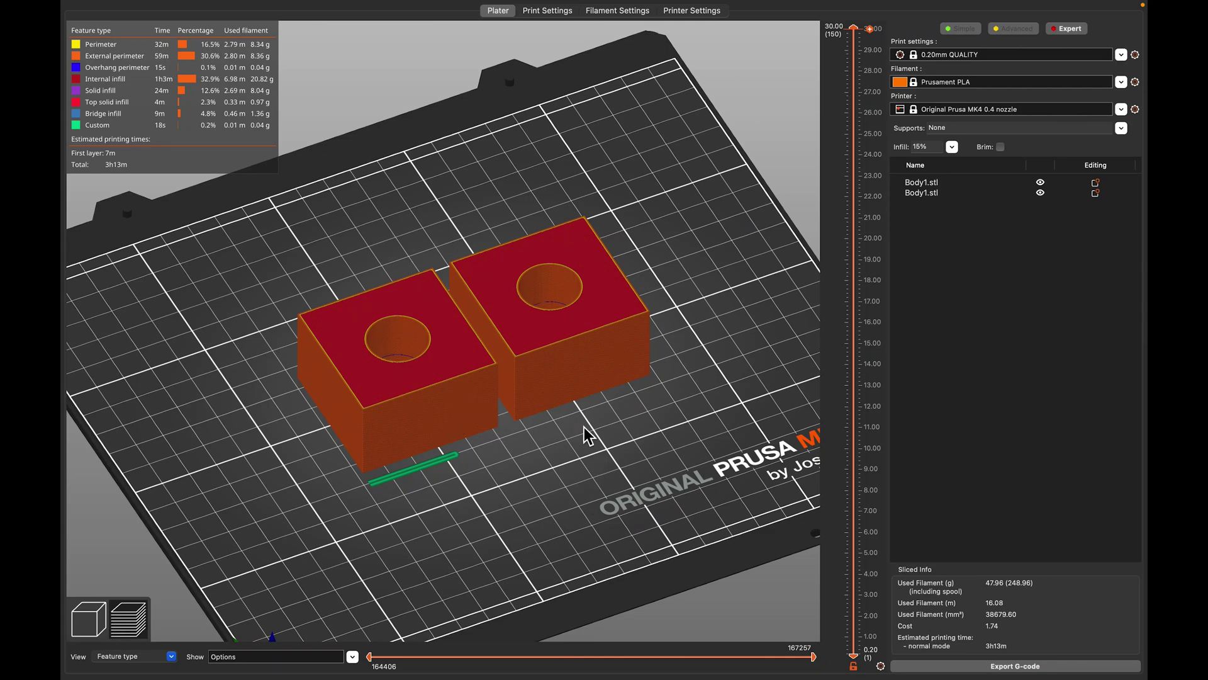
View both sliced blocks from above and lower the preview's visible layer to 11.80 mm.
{"action": "key", "text": "1"}
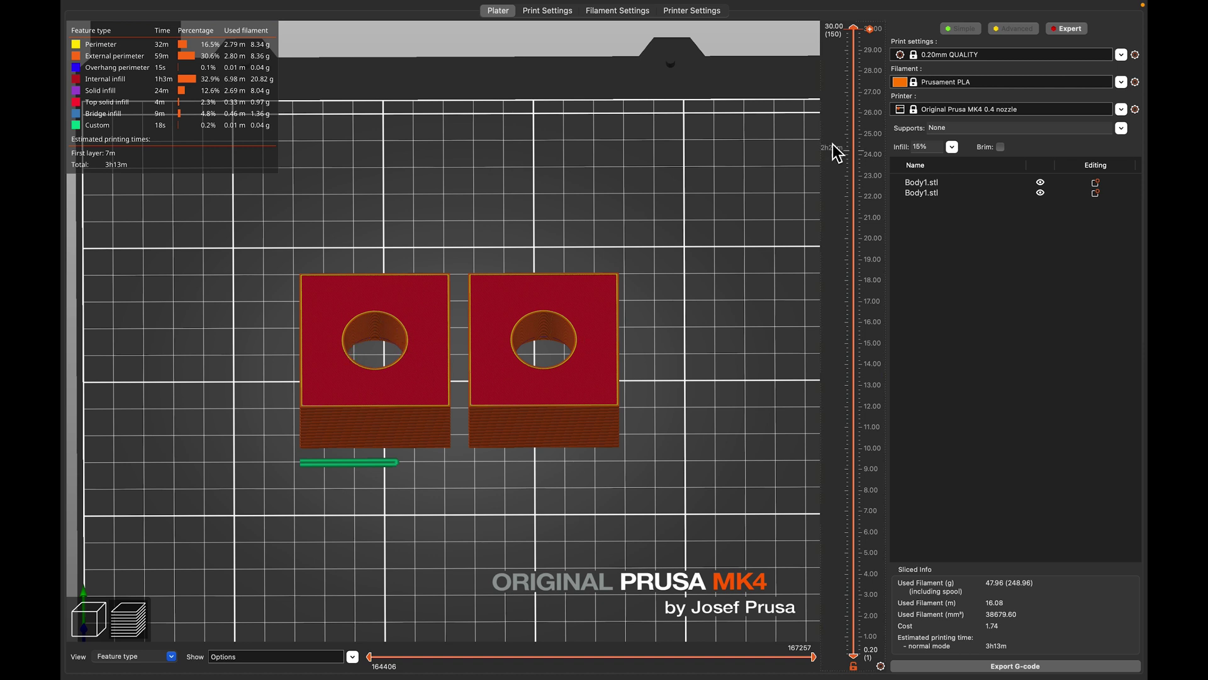
{"action": "left_click_drag", "start_coordinate": [855, 29], "coordinate": [868, 412]}
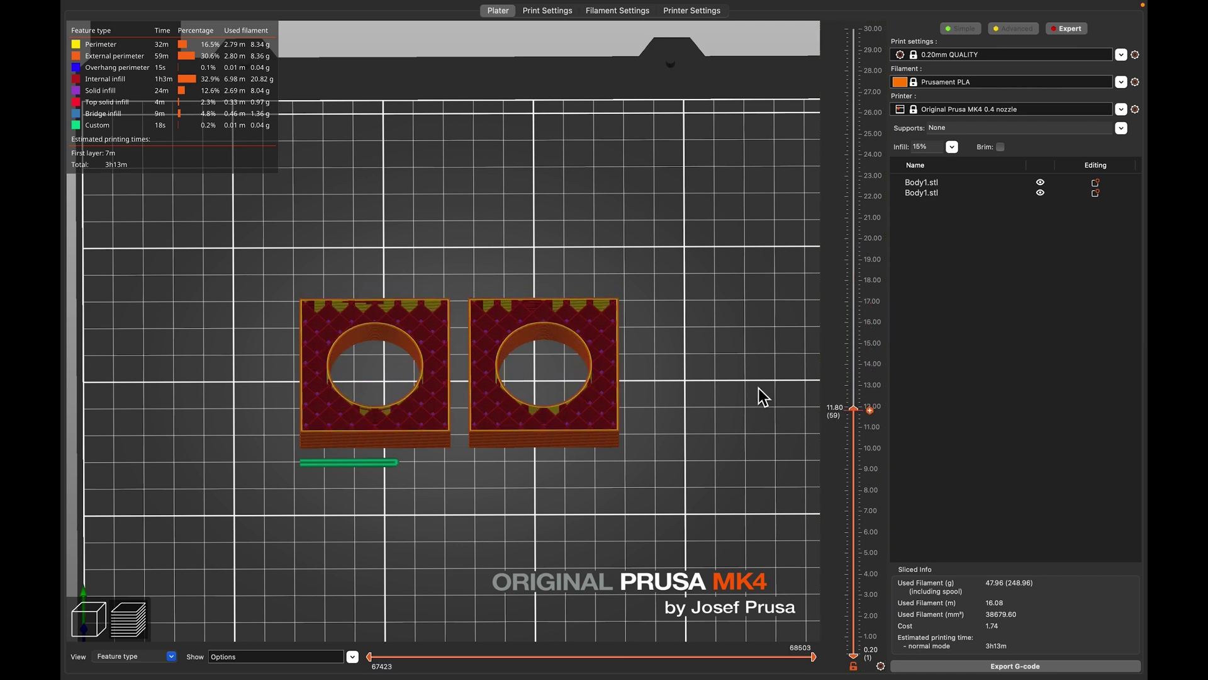
{"action": "scroll", "coordinate": [758, 388], "scroll_direction": "down", "scroll_amount": 1}
{"action": "scroll", "coordinate": [752, 387], "scroll_direction": "up", "scroll_amount": 5}
{"action": "scroll", "coordinate": [655, 205], "scroll_direction": "up", "scroll_amount": 3}
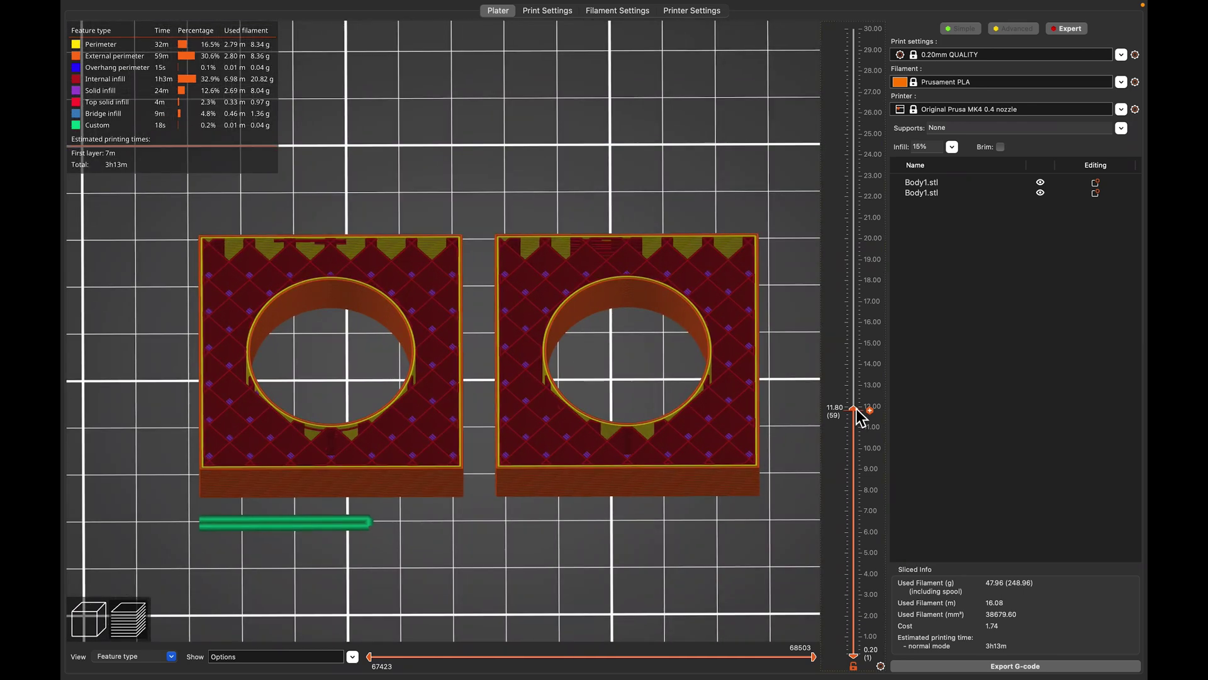
Show the preview up to 12.20 mm and examine the bridging around the holes of both blocks.
{"action": "left_click_drag", "start_coordinate": [857, 411], "coordinate": [858, 403]}
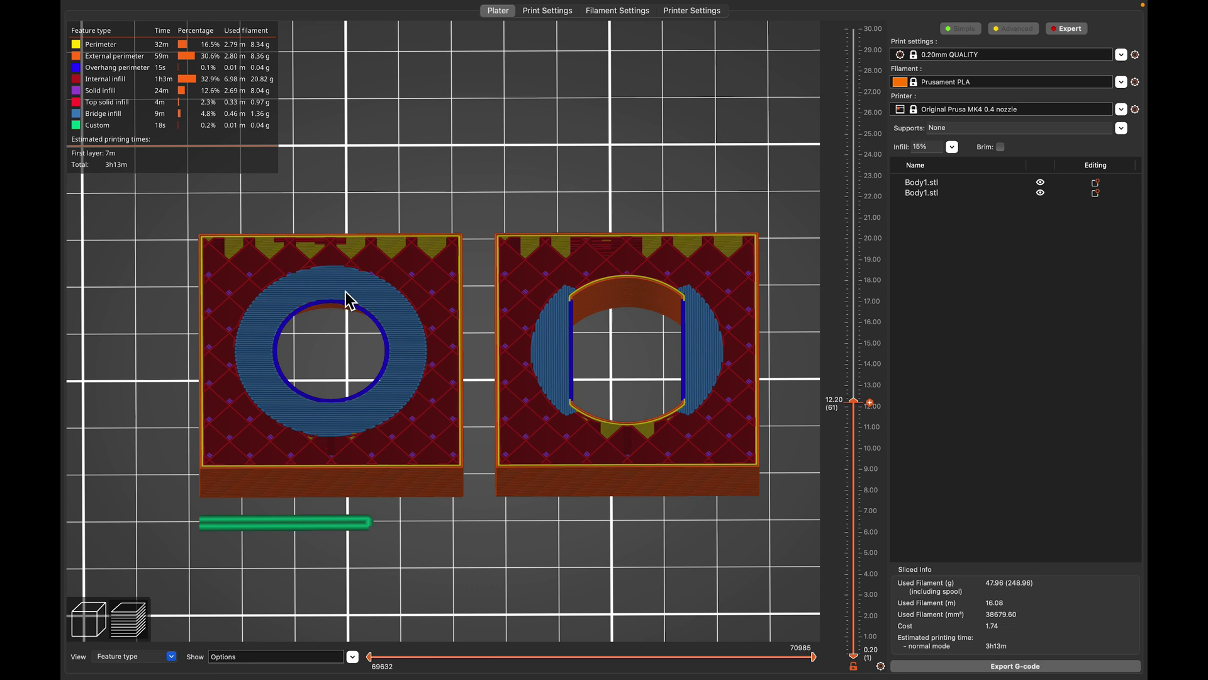
{"action": "scroll", "coordinate": [346, 350], "scroll_direction": "up", "scroll_amount": 3}
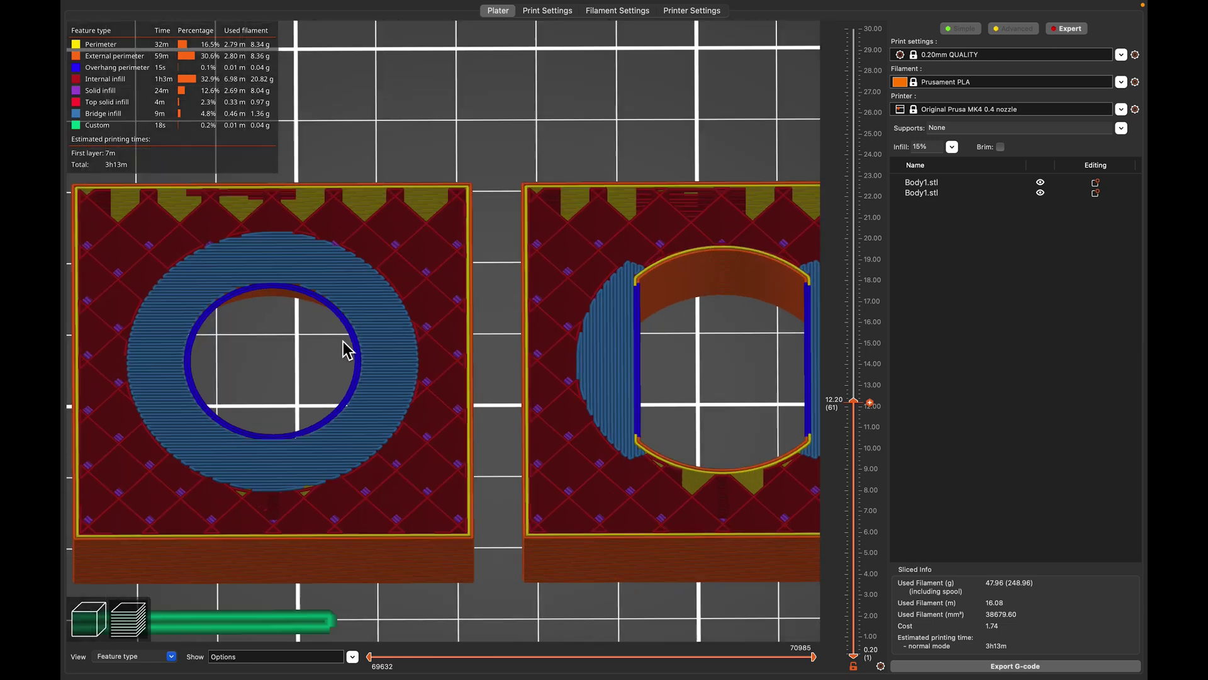
{"action": "scroll", "coordinate": [277, 319], "scroll_direction": "up", "scroll_amount": 2}
{"action": "middle_click_drag", "start_coordinate": [277, 319], "coordinate": [428, 317]}
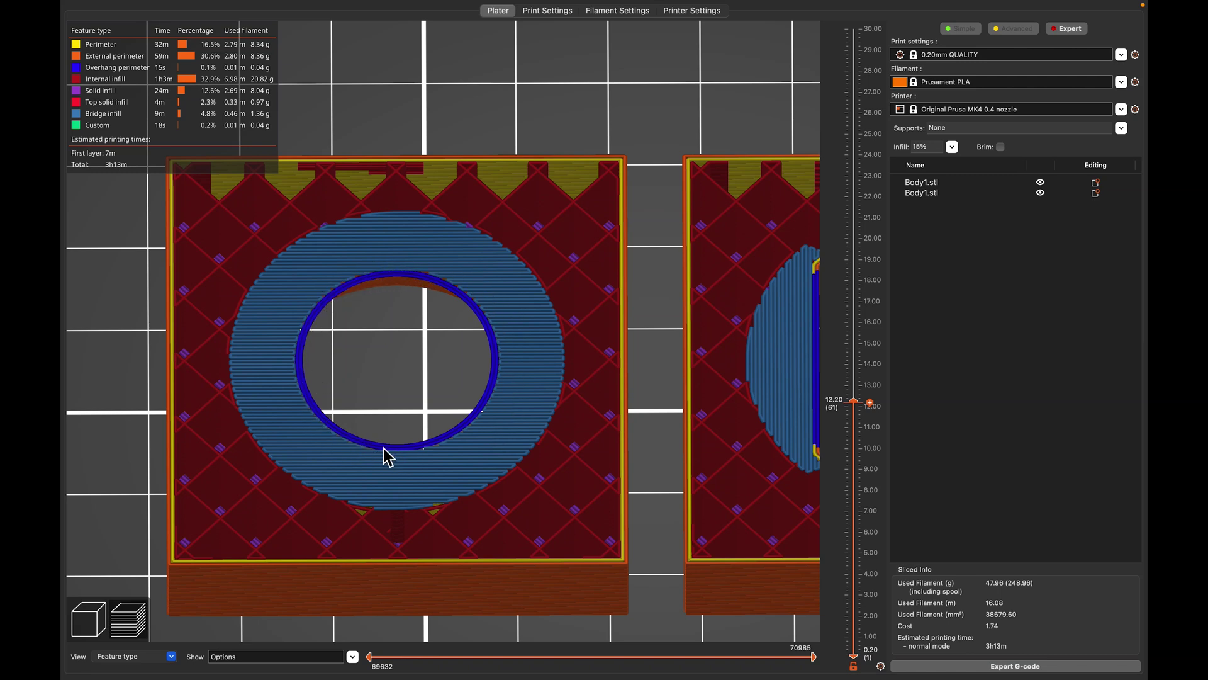
{"action": "scroll", "coordinate": [482, 381], "scroll_direction": "down", "scroll_amount": 2}
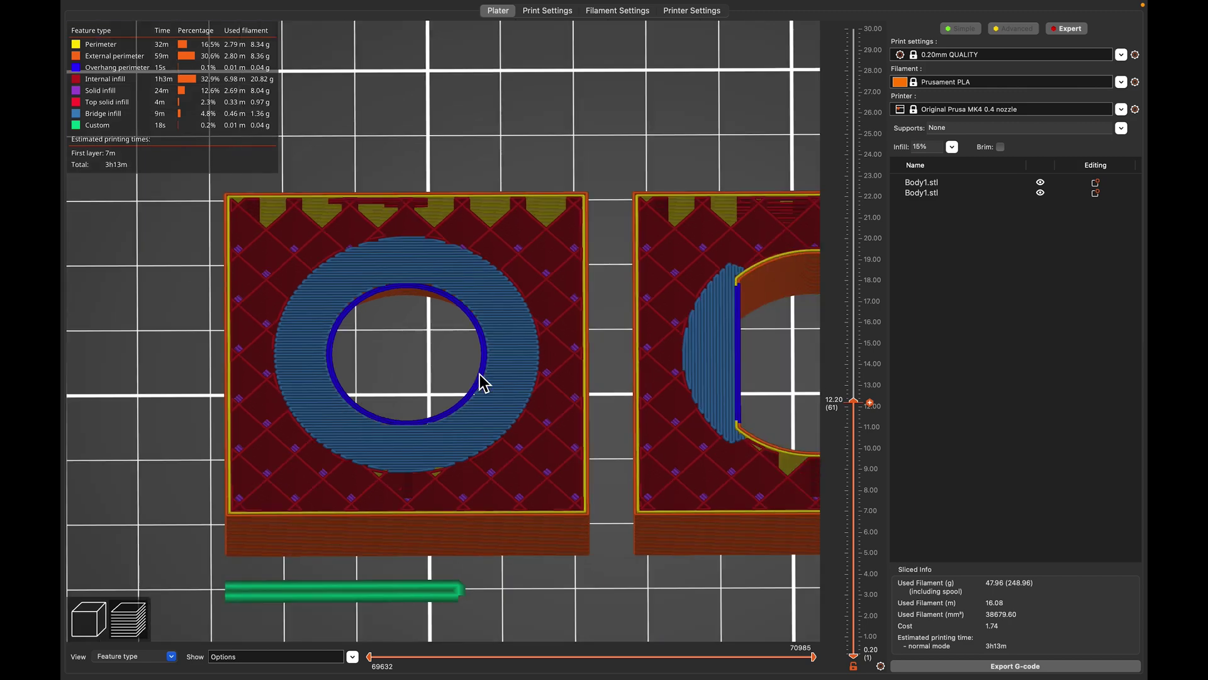
{"action": "scroll", "coordinate": [485, 380], "scroll_direction": "down", "scroll_amount": 2}
{"action": "middle_click_drag", "start_coordinate": [591, 365], "coordinate": [453, 357]}
{"action": "scroll", "coordinate": [507, 370], "scroll_direction": "up", "scroll_amount": 1}
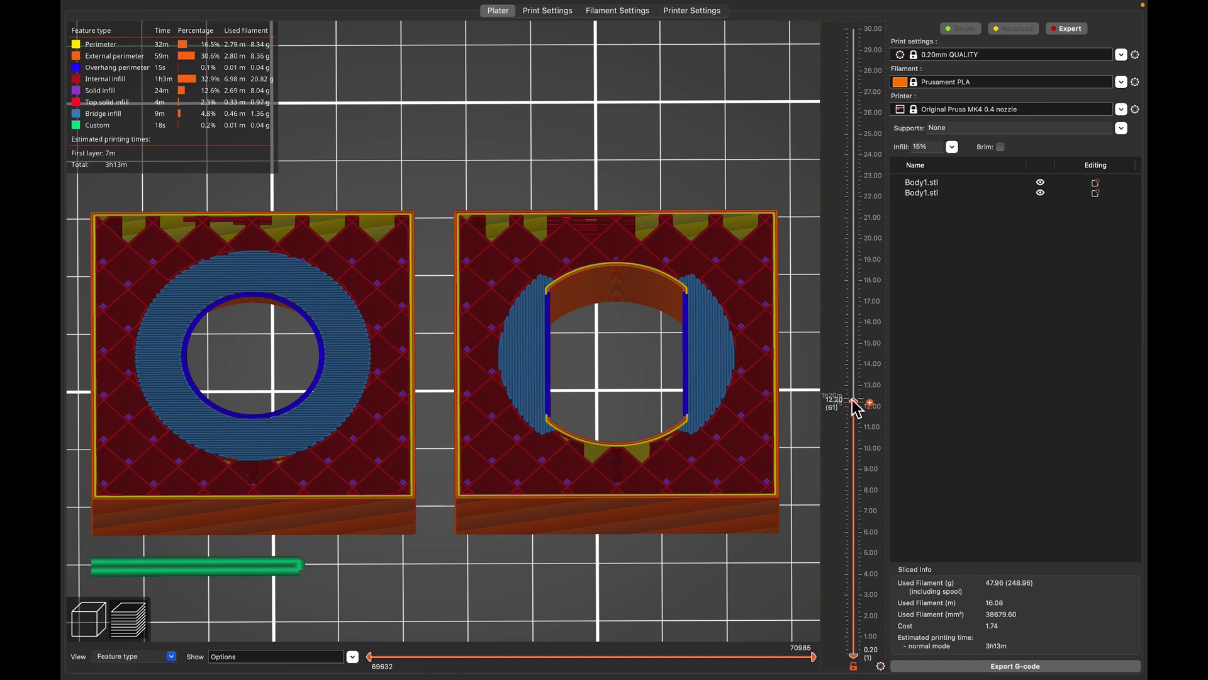
Compare the 12.20 mm and 12.40 mm layers of both blocks in the sliced preview.
{"action": "scroll", "coordinate": [856, 402], "scroll_direction": "up", "scroll_amount": 2}
{"action": "scroll", "coordinate": [856, 400], "scroll_direction": "down", "scroll_amount": 1}
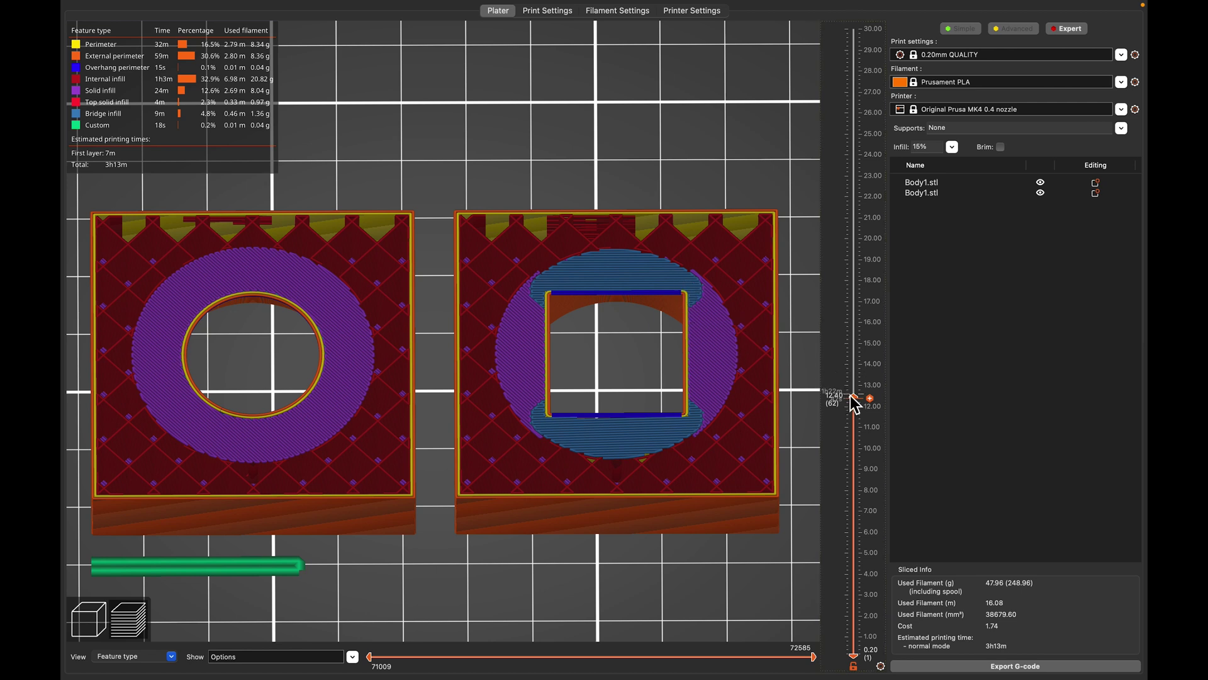
{"action": "scroll", "coordinate": [855, 405], "scroll_direction": "down", "scroll_amount": 1}
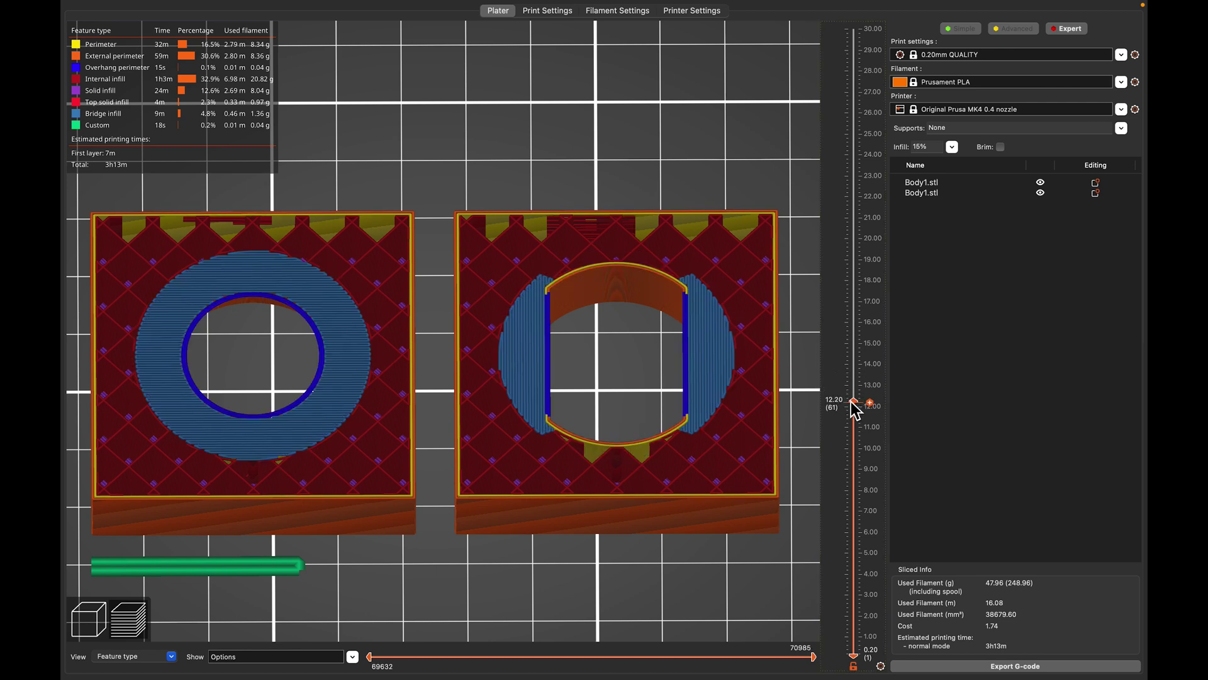
{"action": "scroll", "coordinate": [856, 405], "scroll_direction": "up", "scroll_amount": 1}
{"action": "scroll", "coordinate": [856, 406], "scroll_direction": "down", "scroll_amount": 1}
{"action": "scroll", "coordinate": [856, 409], "scroll_direction": "up", "scroll_amount": 1}
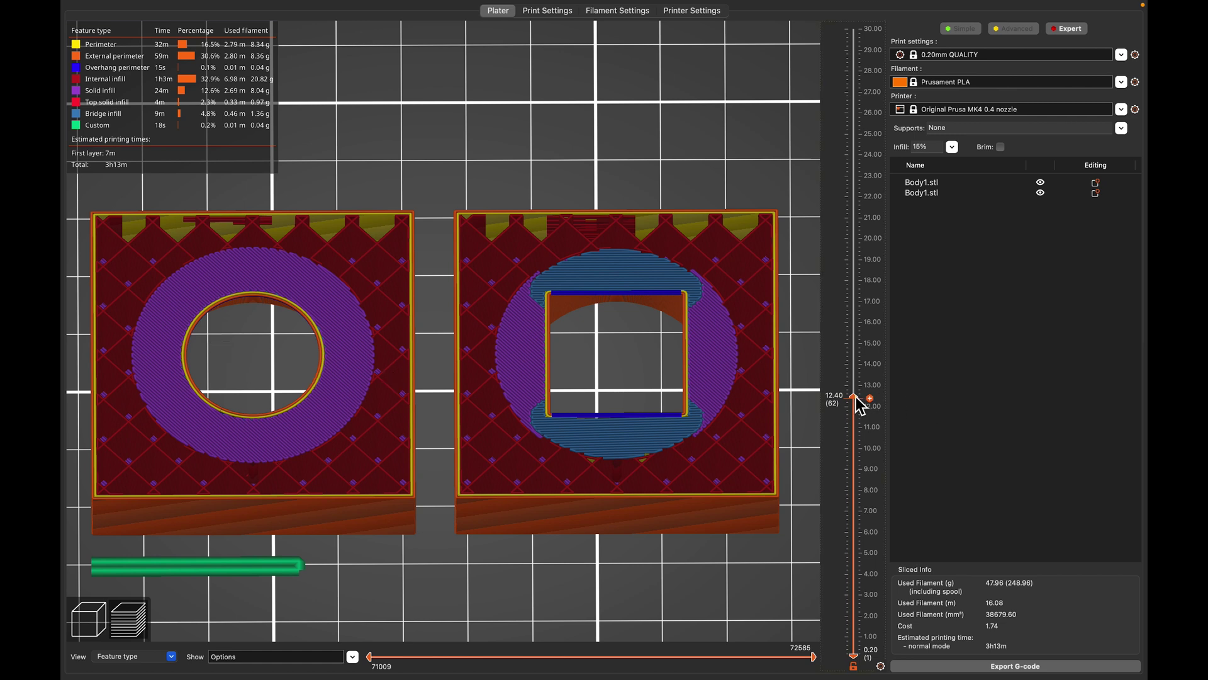
Compare the 12.40 mm and 12.60 mm layers to examine how the second block's round hole is formed.
{"action": "left_click_drag", "start_coordinate": [857, 405], "coordinate": [854, 399]}
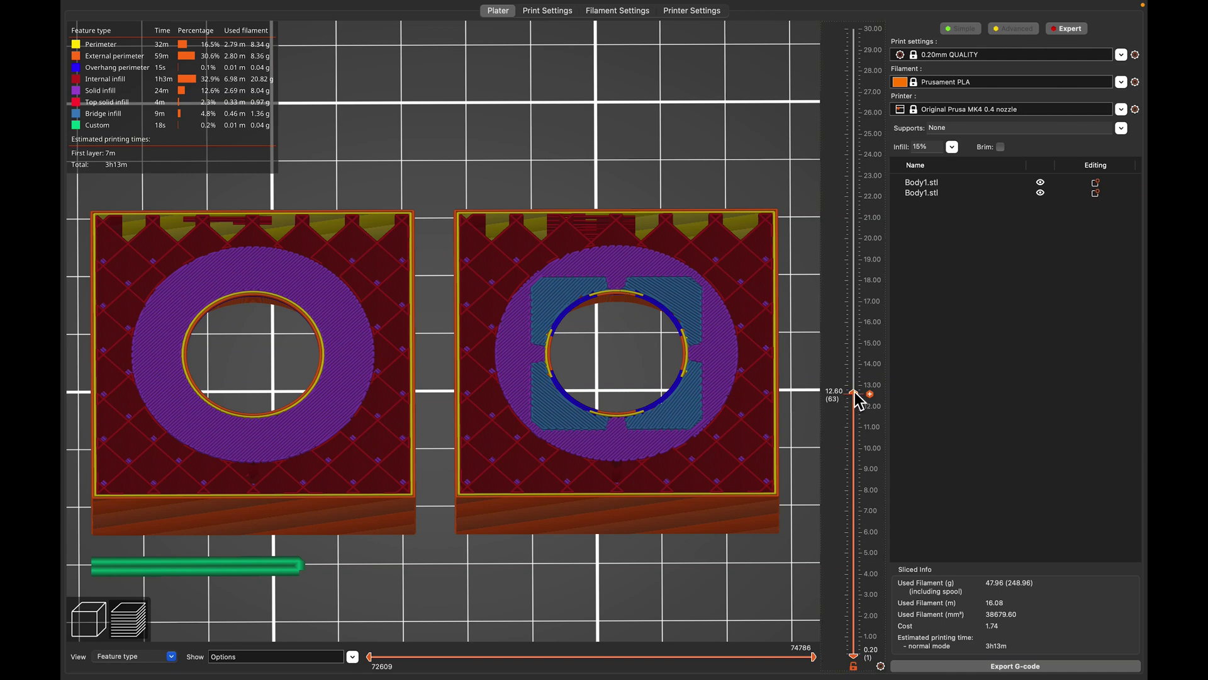
{"action": "left_click_drag", "start_coordinate": [854, 398], "coordinate": [854, 401]}
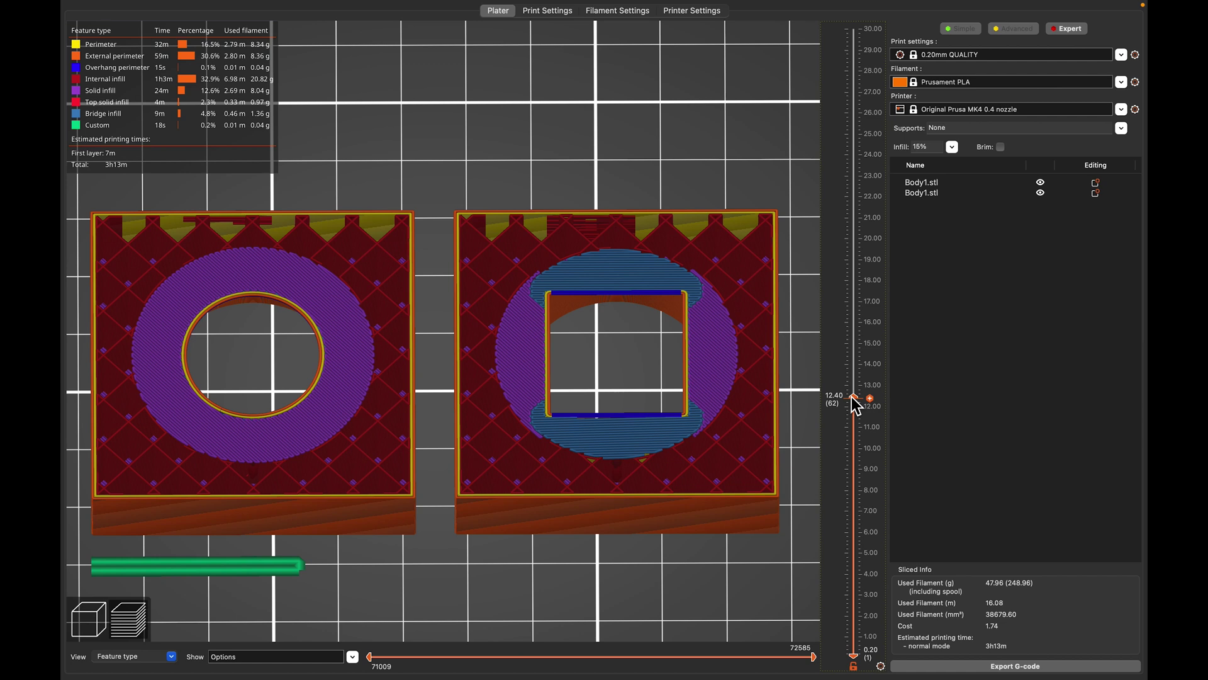
{"action": "left_click_drag", "start_coordinate": [854, 401], "coordinate": [854, 397]}
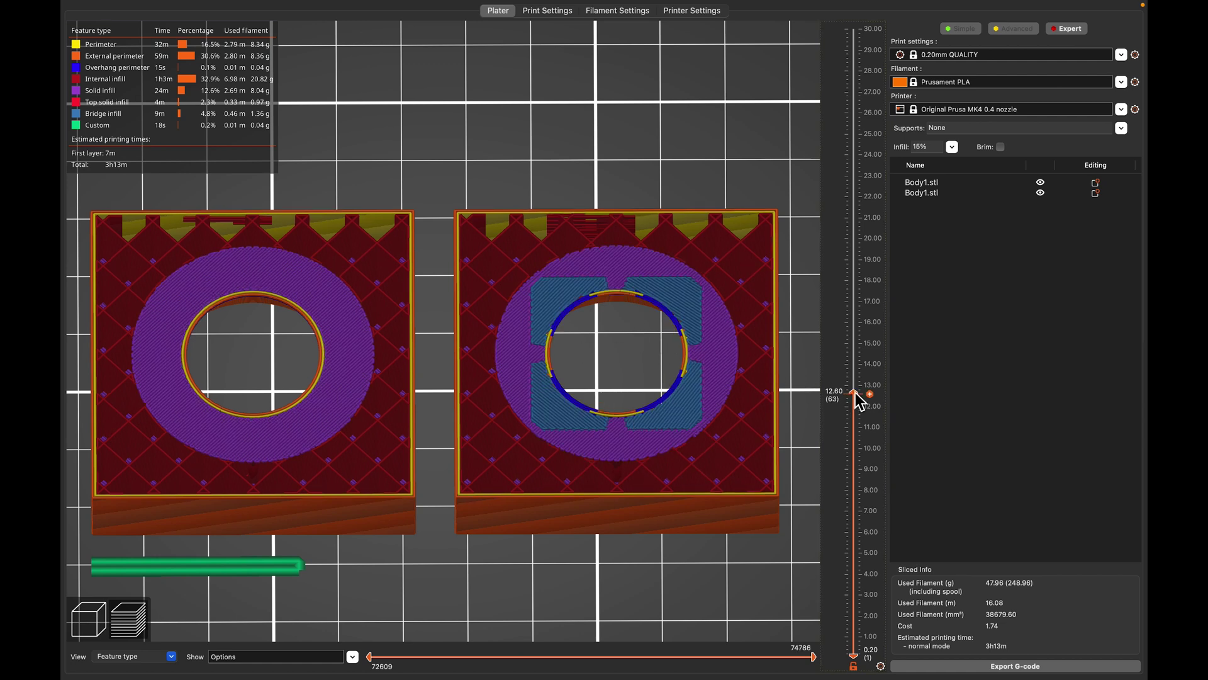
{"action": "mouse_move", "coordinate": [856, 396]}
{"action": "left_mouse_down"}
{"action": "mouse_move", "coordinate": [853, 356]}
{"action": "mouse_move", "coordinate": [857, 406]}
{"action": "mouse_move", "coordinate": [863, 398]}
{"action": "left_mouse_up"}
{"action": "left_click_drag", "start_coordinate": [563, 584], "coordinate": [578, 538]}
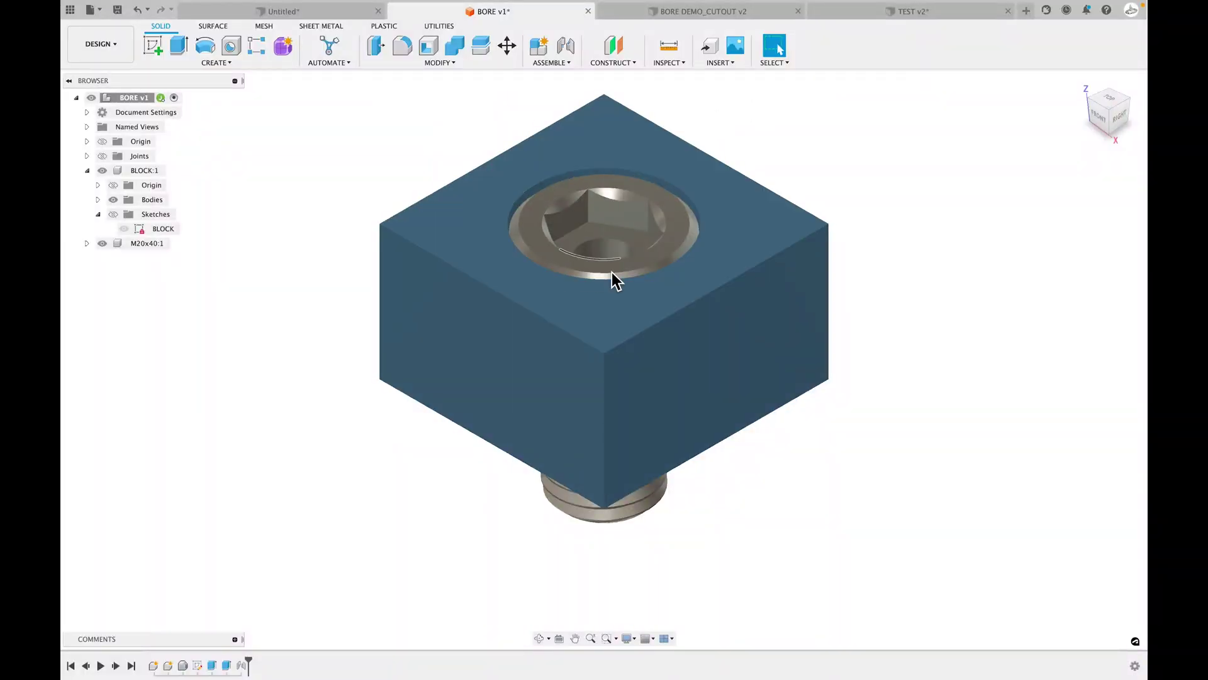
Switch to the BORE v1 design in Fusion 360 and hide the M20x40 screw component inside the block.
{"action": "scroll", "coordinate": [558, 216], "scroll_direction": "up", "scroll_amount": 1}
{"action": "scroll", "coordinate": [559, 217], "scroll_direction": "up", "scroll_amount": 1}
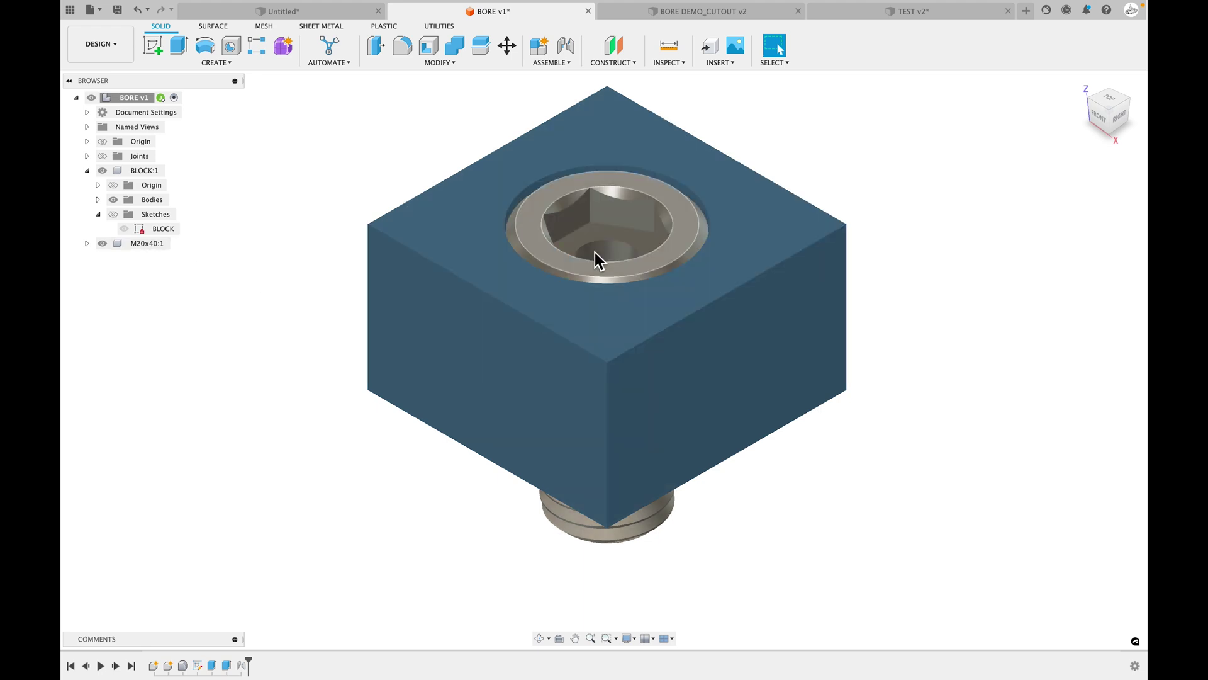
{"action": "scroll", "coordinate": [794, 204], "scroll_direction": "up", "scroll_amount": 1}
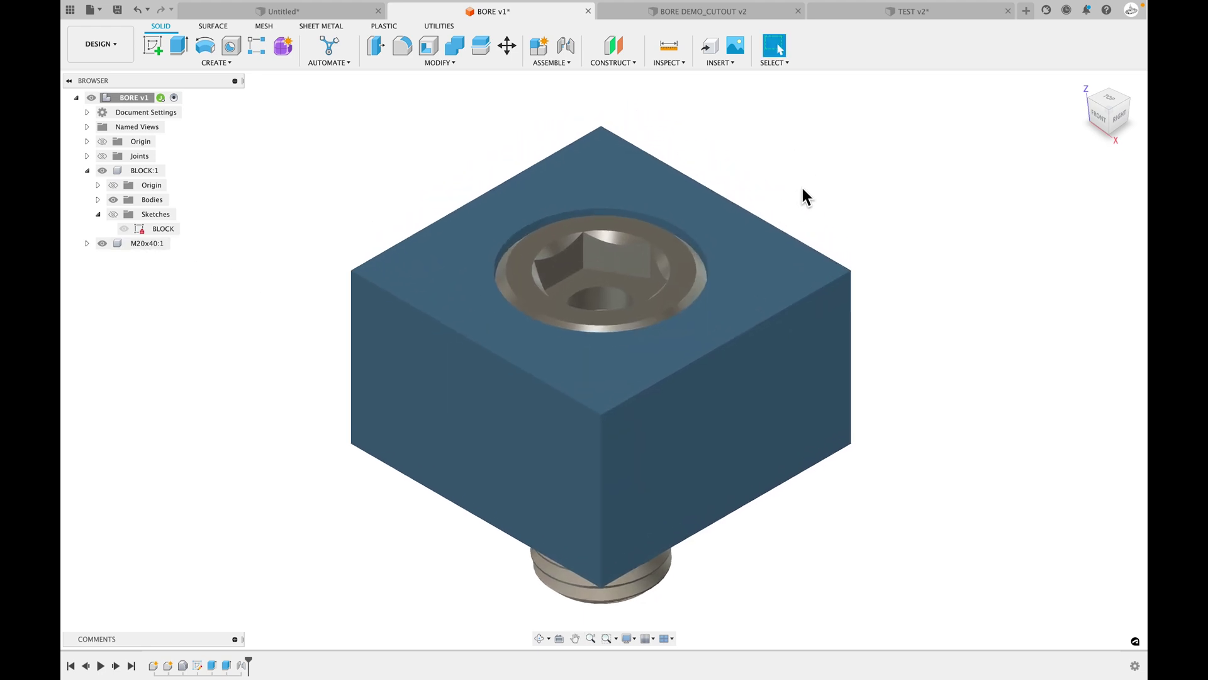
{"action": "middle_click_drag", "start_coordinate": [817, 192], "coordinate": [504, 278], "text": "shift"}
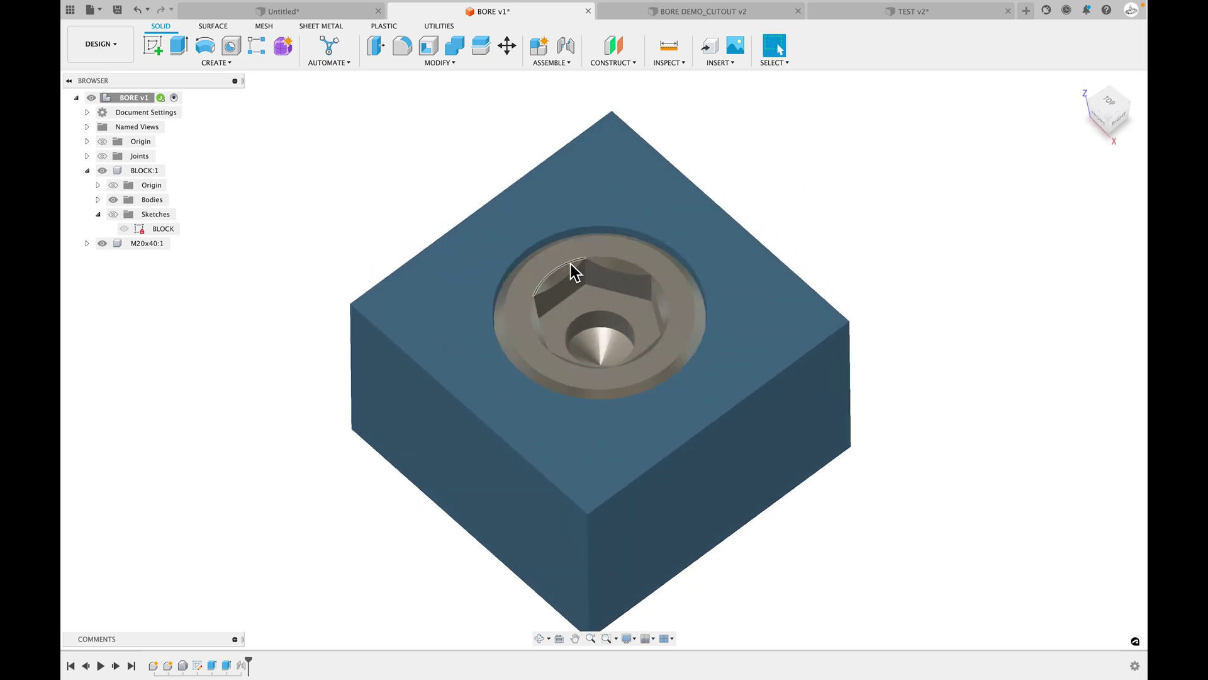
{"action": "scroll", "coordinate": [535, 274], "scroll_direction": "up", "scroll_amount": 4}
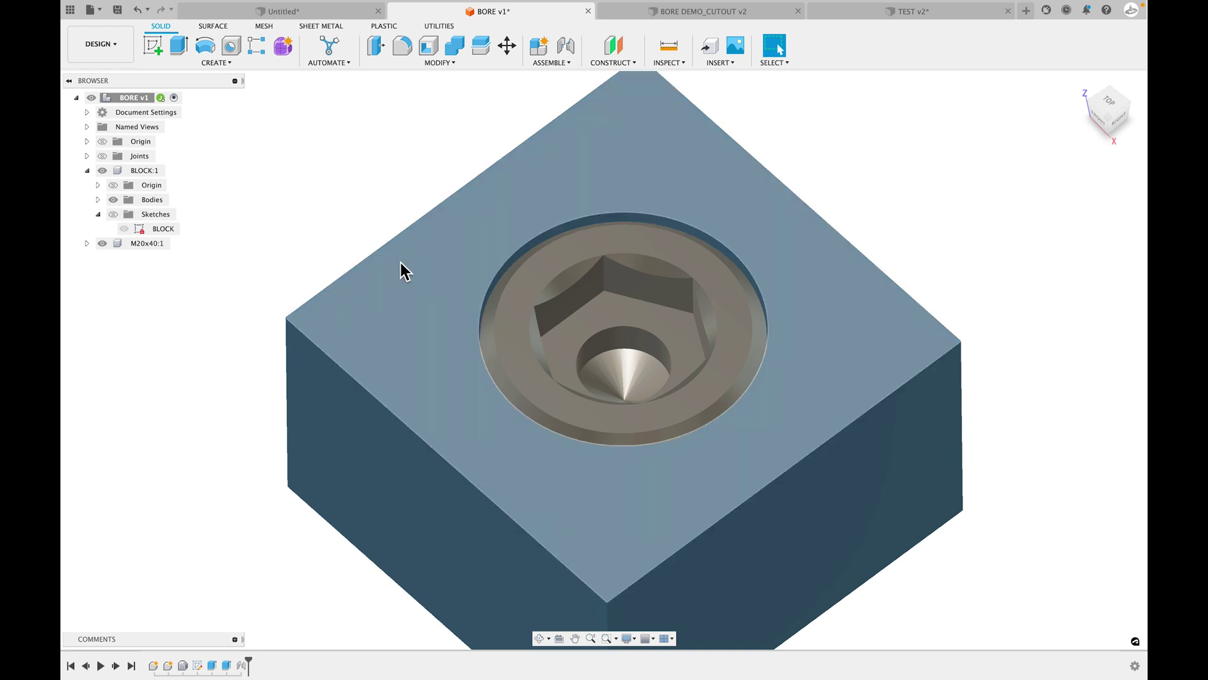
{"action": "left_click", "coordinate": [103, 244]}
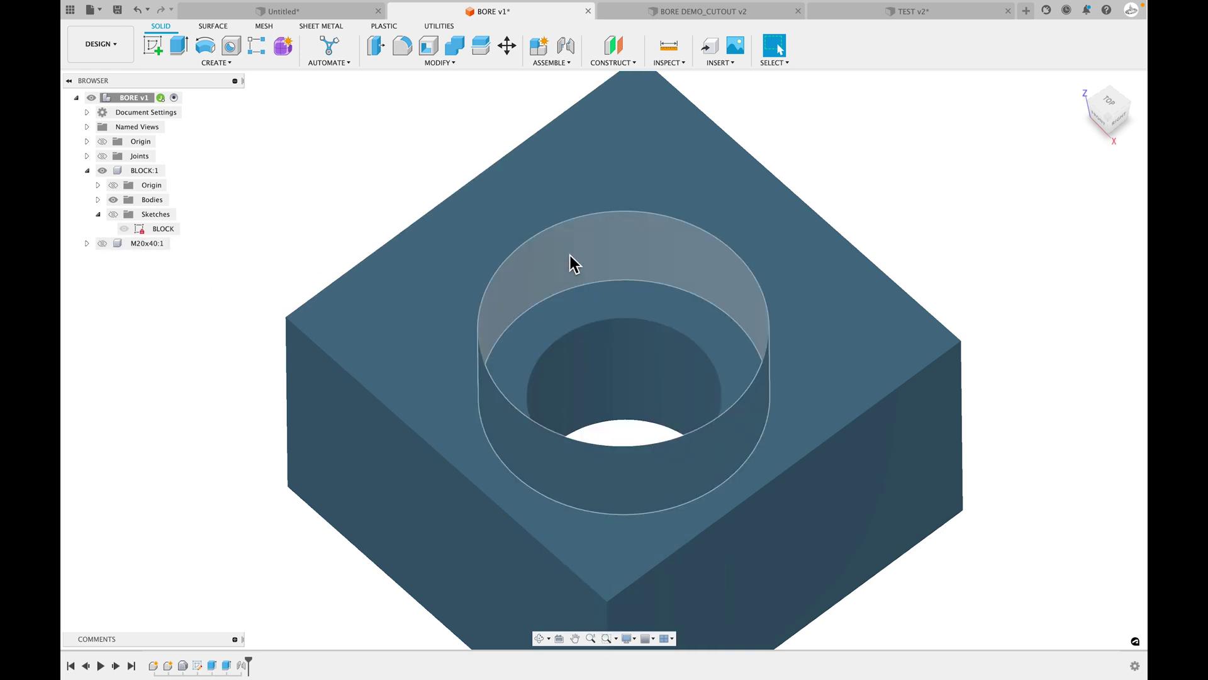
Check the diameters of the block's counterbore and through hole.
{"action": "left_click", "coordinate": [618, 213]}
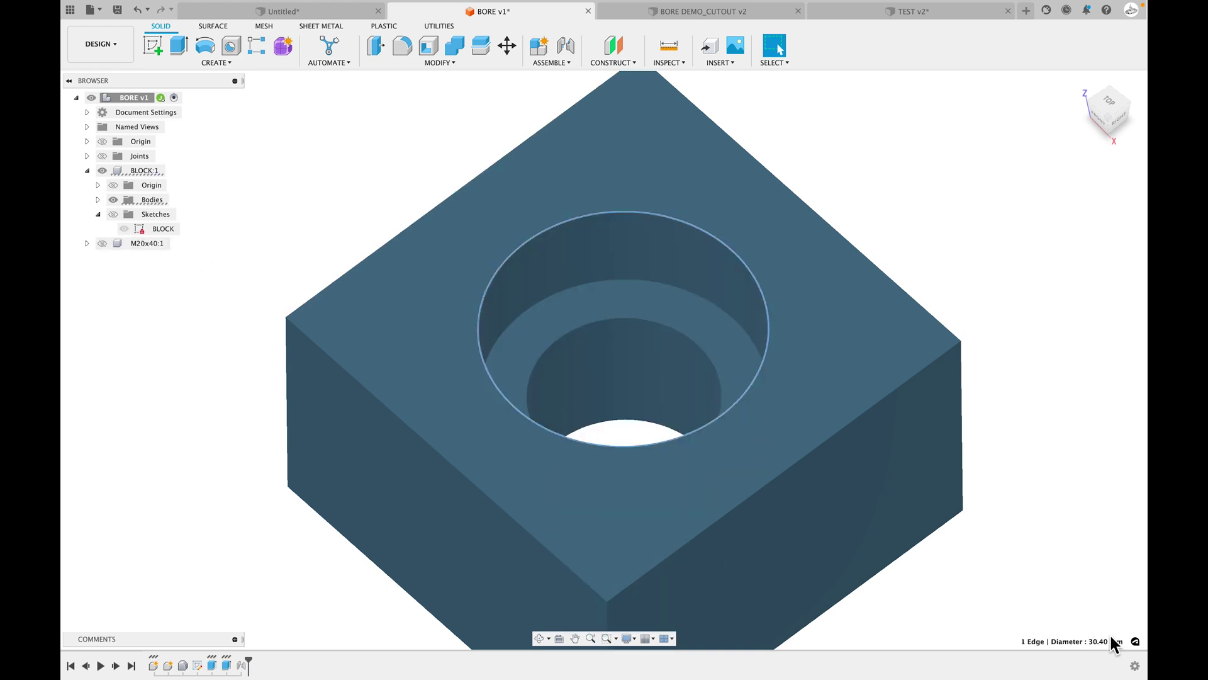
{"action": "left_click", "coordinate": [651, 321]}
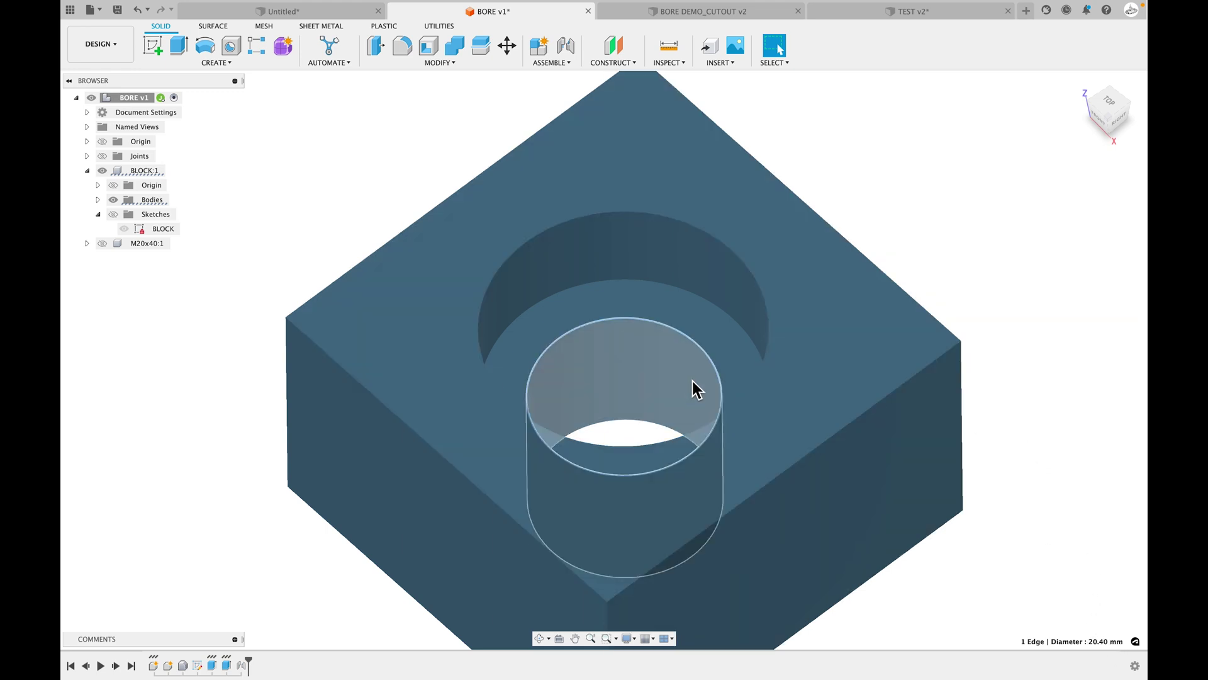
{"action": "left_click", "coordinate": [1106, 111]}
{"action": "middle_click_drag", "start_coordinate": [899, 337], "coordinate": [963, 324], "text": "shift"}
{"action": "left_click", "coordinate": [891, 341]}
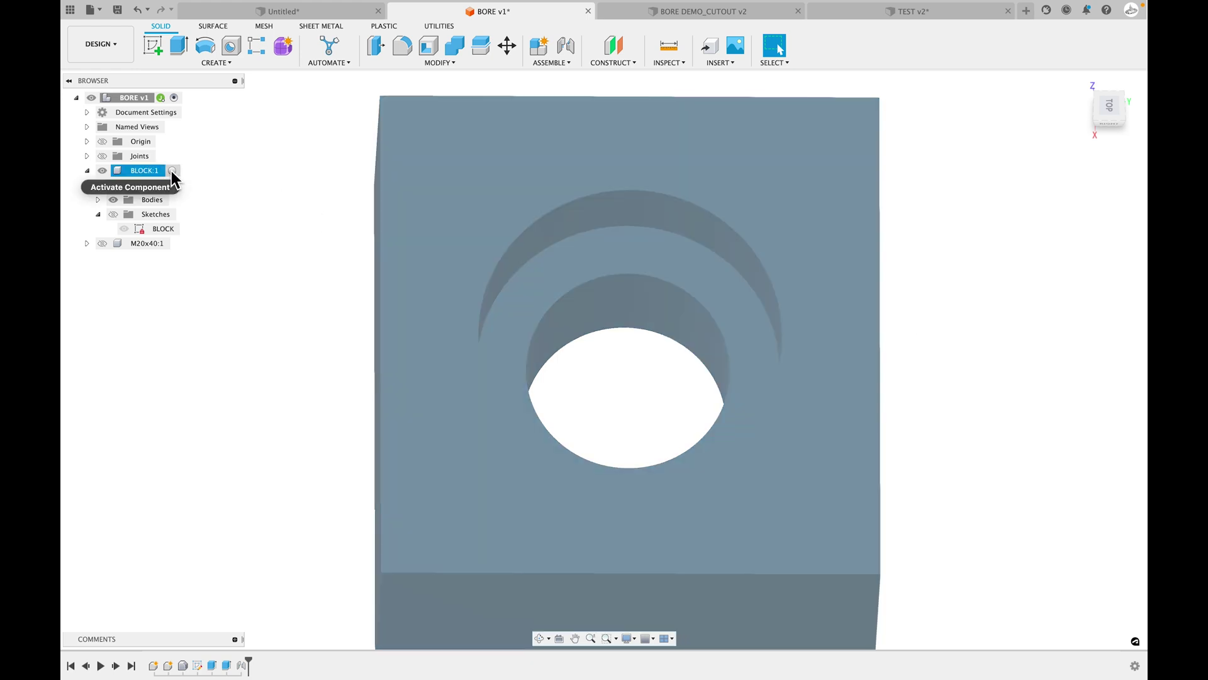
Activate the BLOCK component and create a sketch on the ring-shaped floor of the counterbore.
{"action": "left_click", "coordinate": [171, 170]}
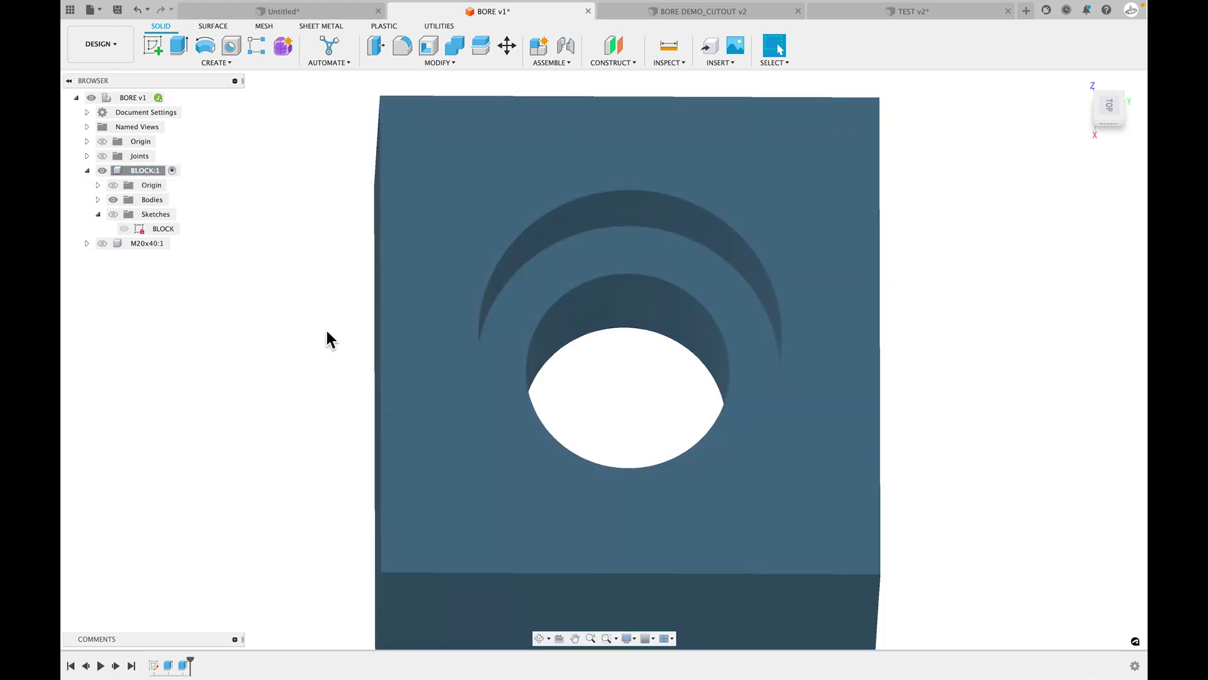
{"action": "key", "text": "s"}
{"action": "left_click", "coordinate": [608, 251]}
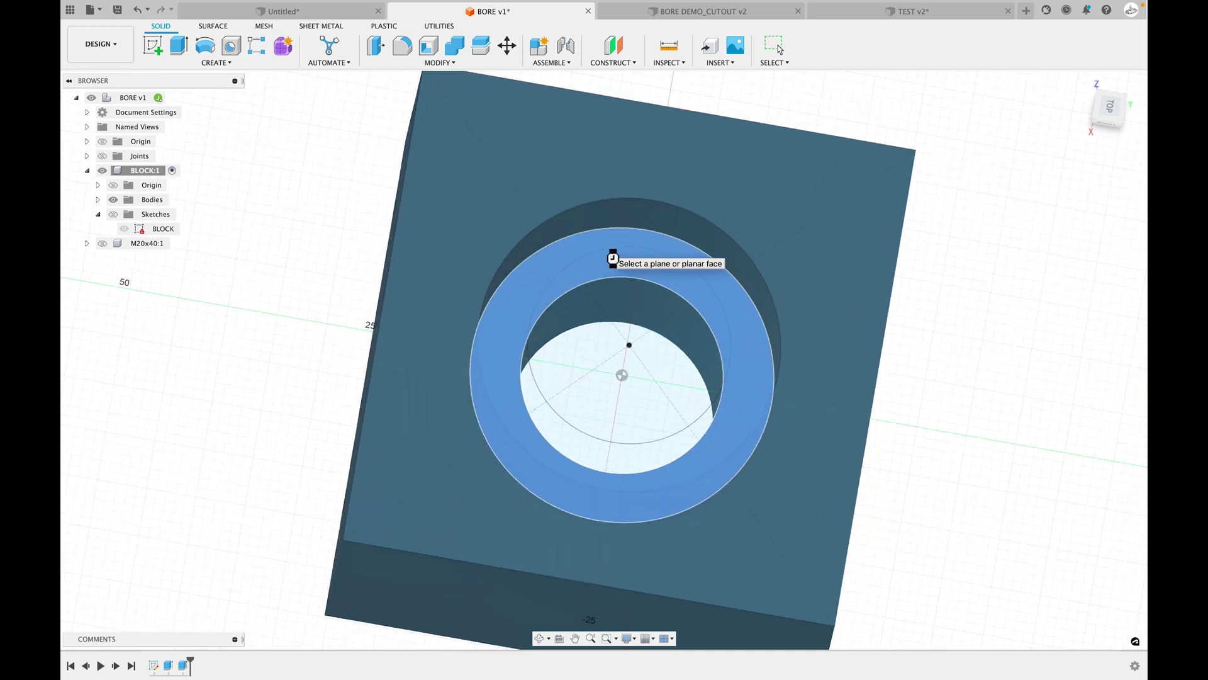
Project the counterbore floor face into the sketch with a projection link, and hide the BLOCK sketch.
{"action": "key", "text": "p"}
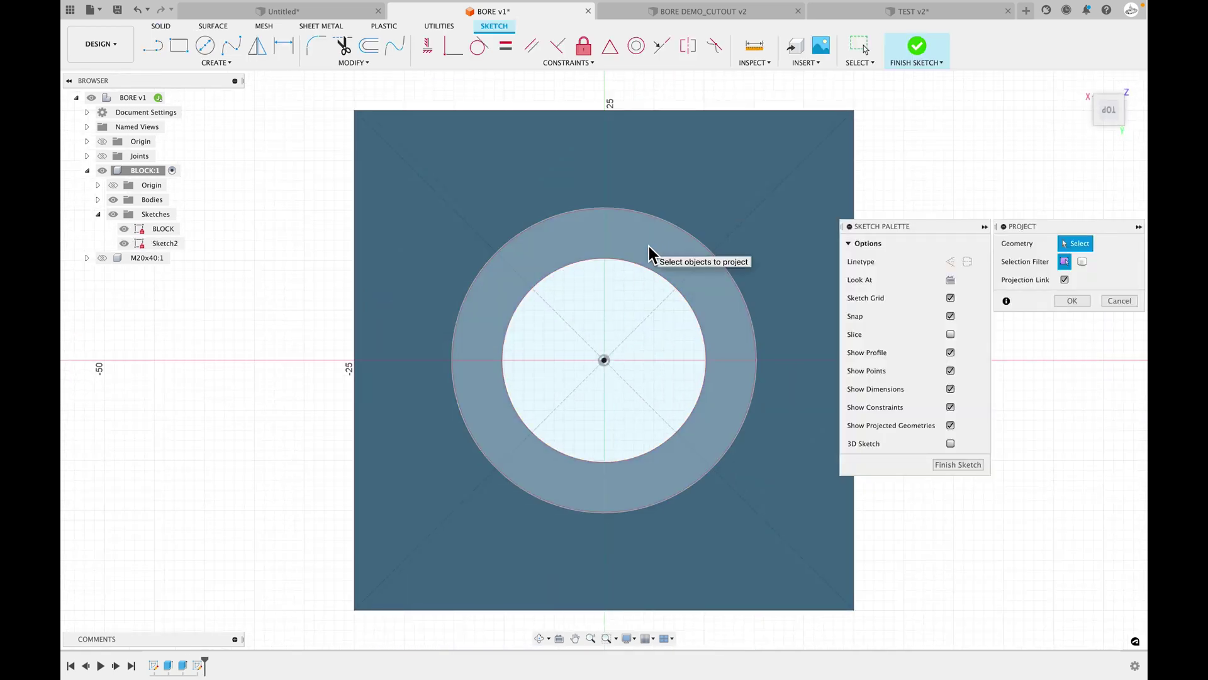
{"action": "left_click", "coordinate": [669, 265]}
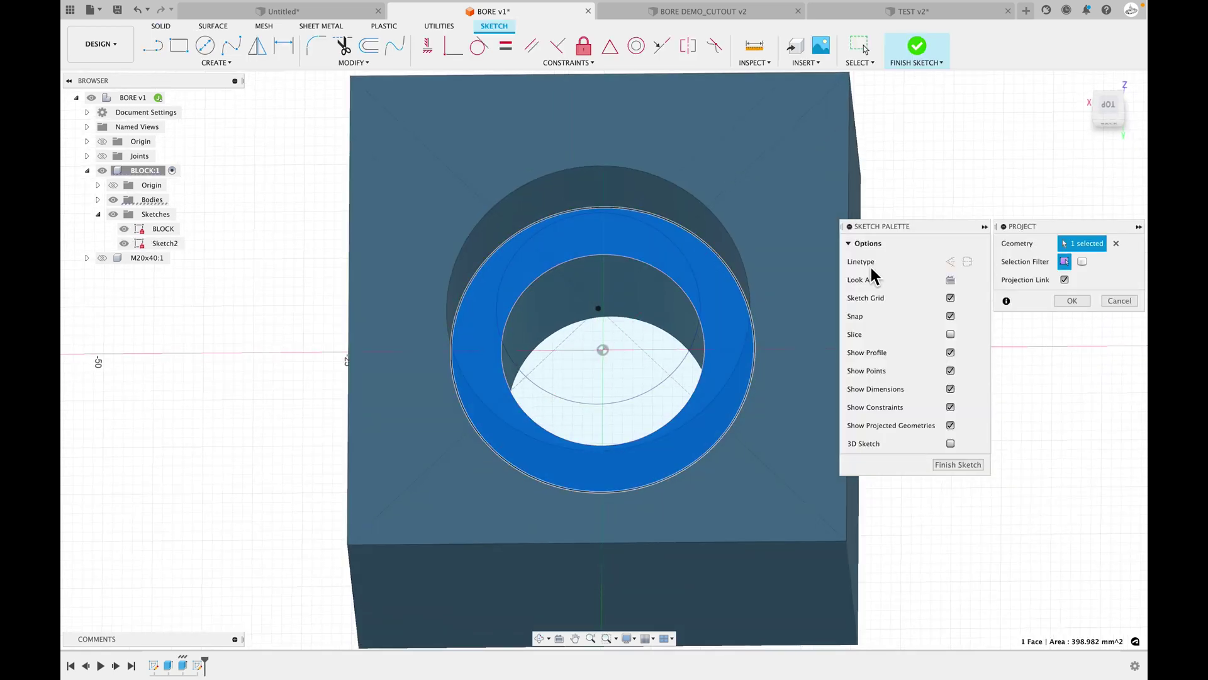
{"action": "left_click", "coordinate": [1071, 301]}
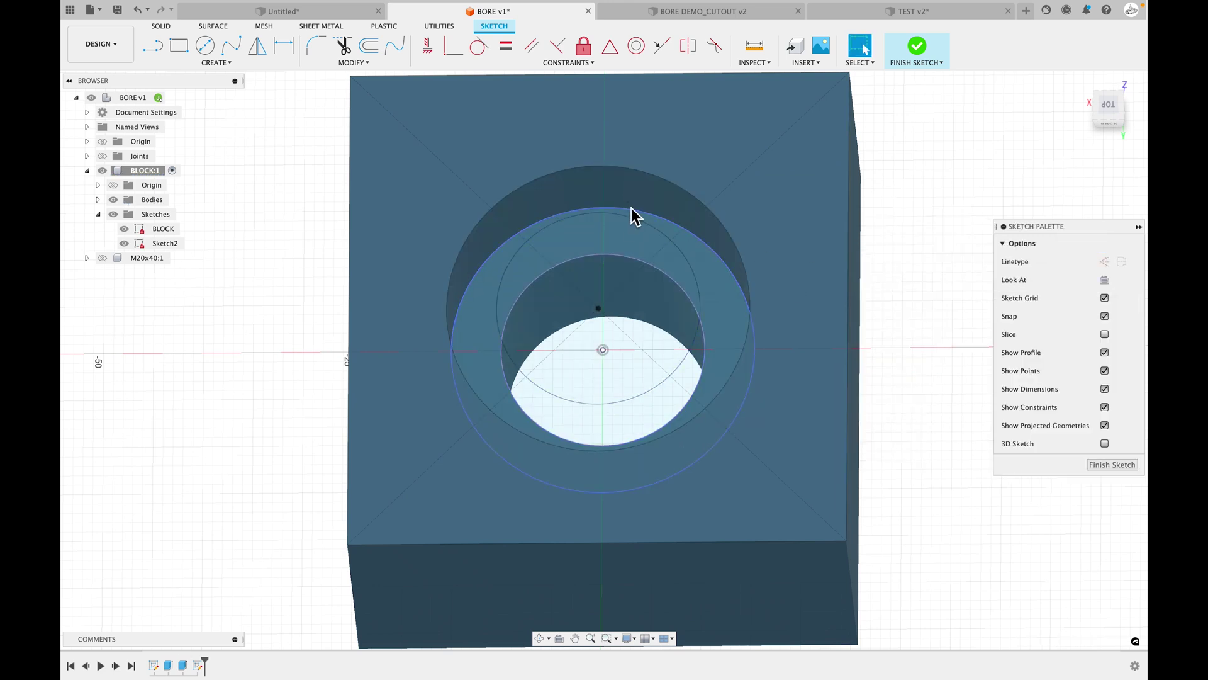
{"action": "left_click", "coordinate": [124, 229]}
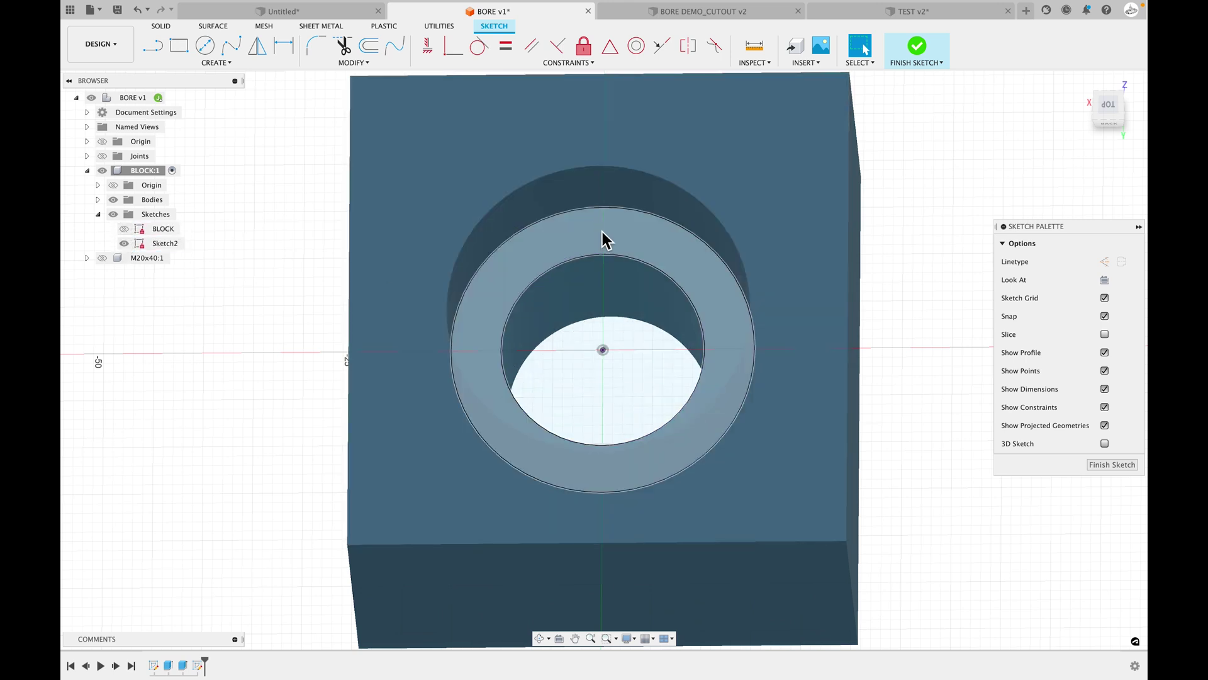
Sketch two crossing center rectangles on the hole's center, one taller and one wider than the counterbore, both enclosing the through hole.
{"action": "scroll", "coordinate": [603, 239], "scroll_direction": "up", "scroll_amount": 1}
{"action": "left_click", "coordinate": [1109, 104]}
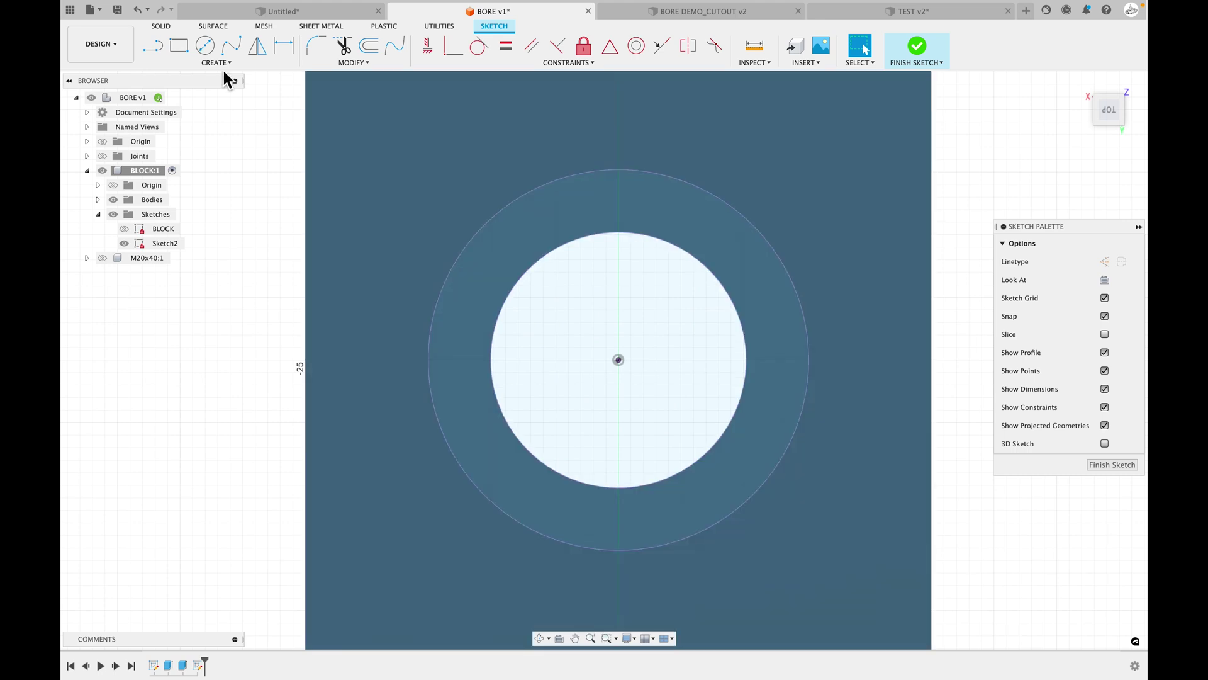
{"action": "left_click", "coordinate": [217, 63]}
{"action": "mouse_move", "coordinate": [210, 89]}
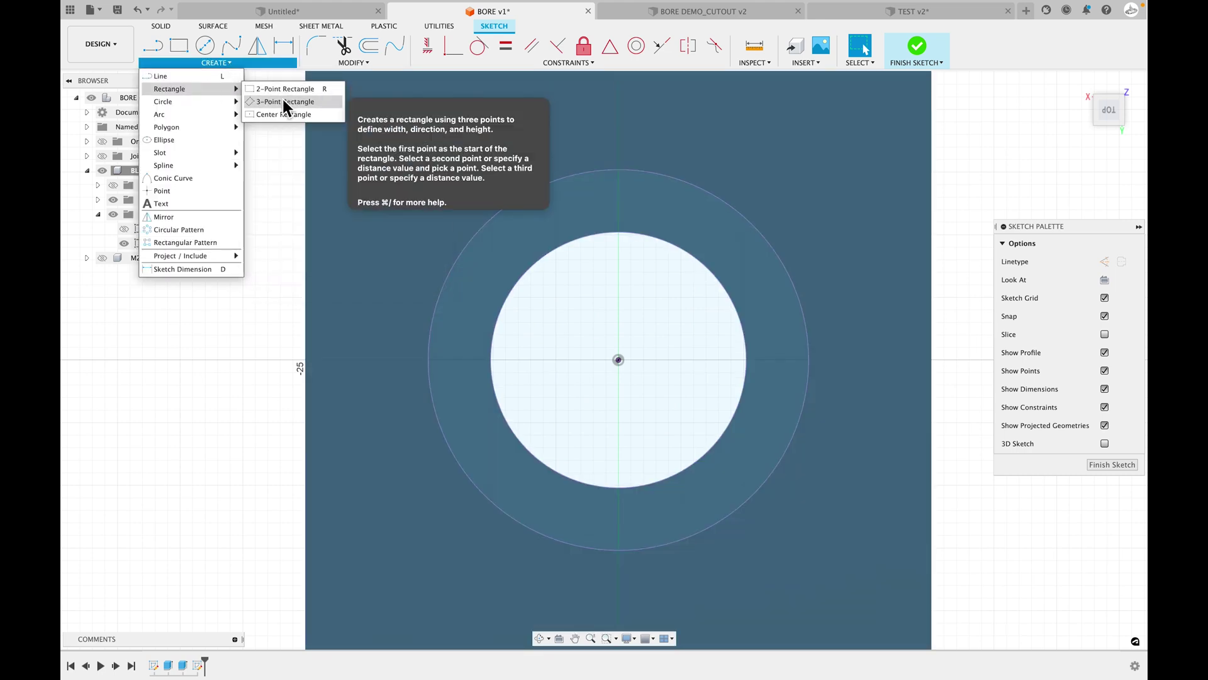
{"action": "left_click", "coordinate": [278, 112]}
{"action": "left_click", "coordinate": [618, 360]}
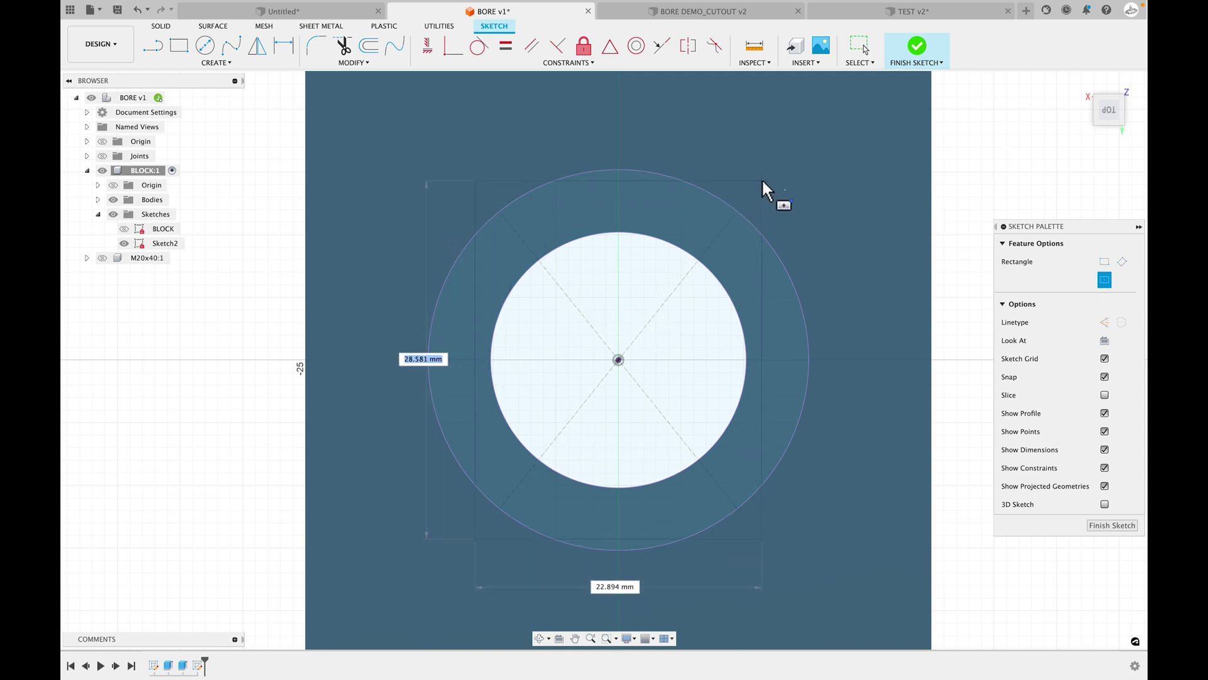
{"action": "left_click", "coordinate": [777, 155]}
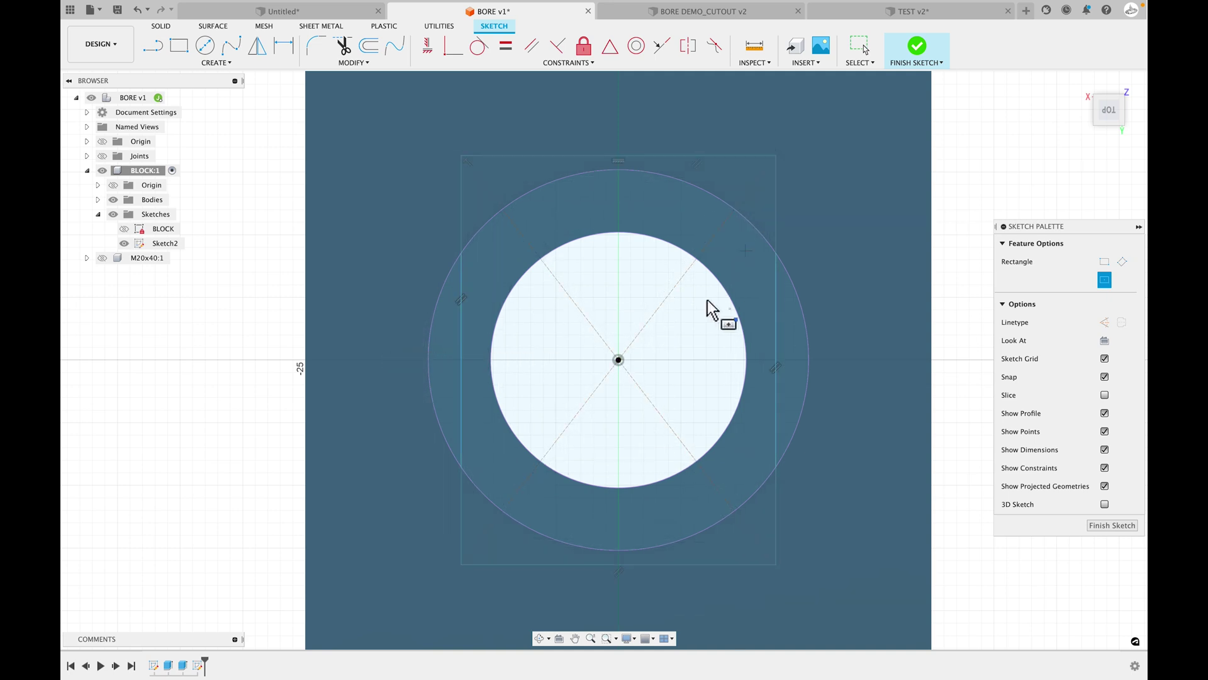
{"action": "left_click", "coordinate": [619, 360]}
{"action": "left_click", "coordinate": [869, 222]}
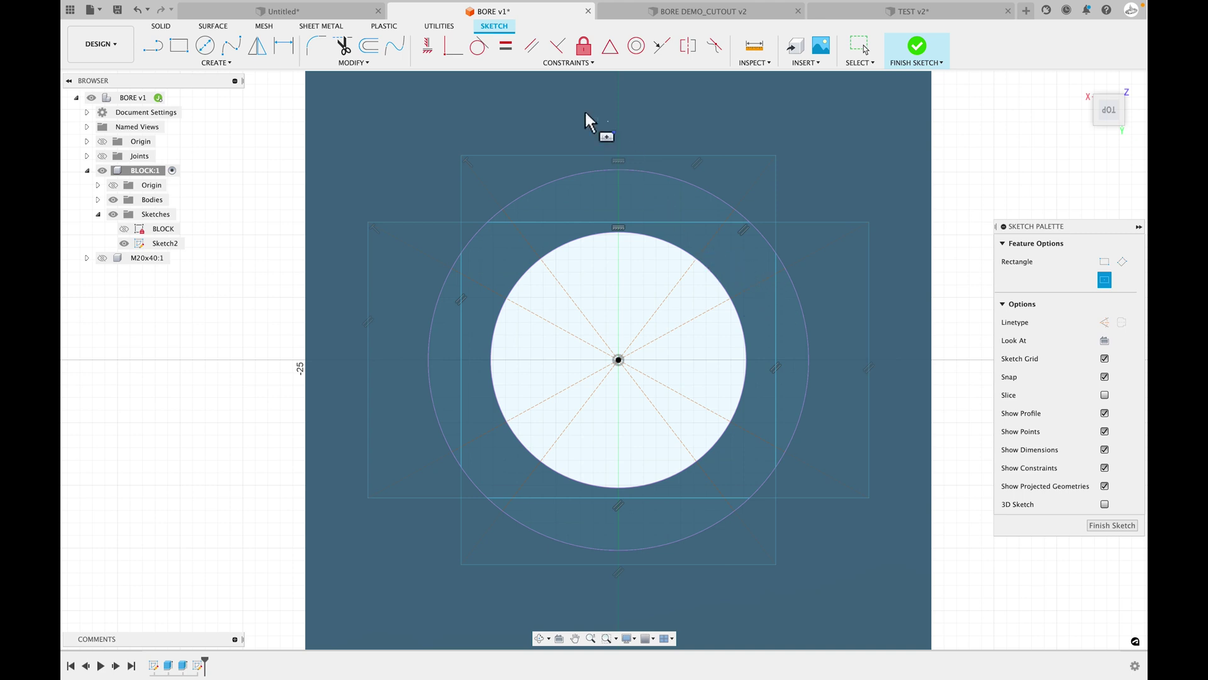
Make one short edge of the tall rectangle and one short edge of the wide rectangle tangent to the counterbore circle.
{"action": "left_click", "coordinate": [478, 48]}
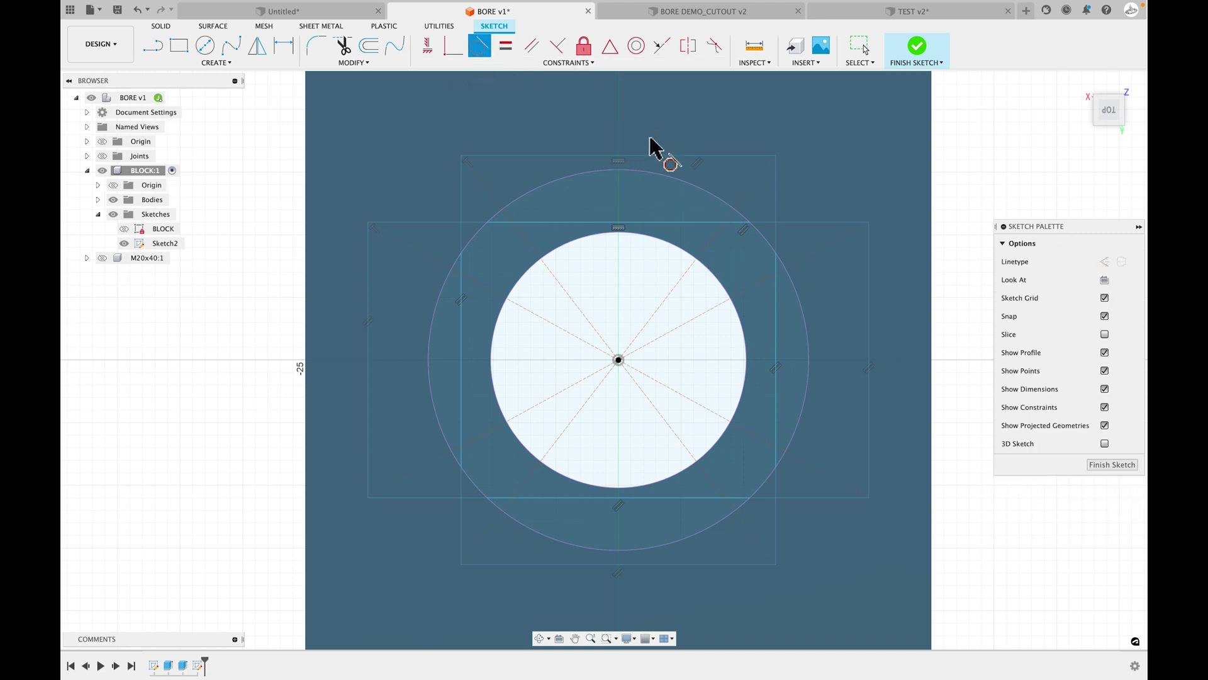
{"action": "left_click", "coordinate": [629, 155]}
{"action": "left_click", "coordinate": [625, 170]}
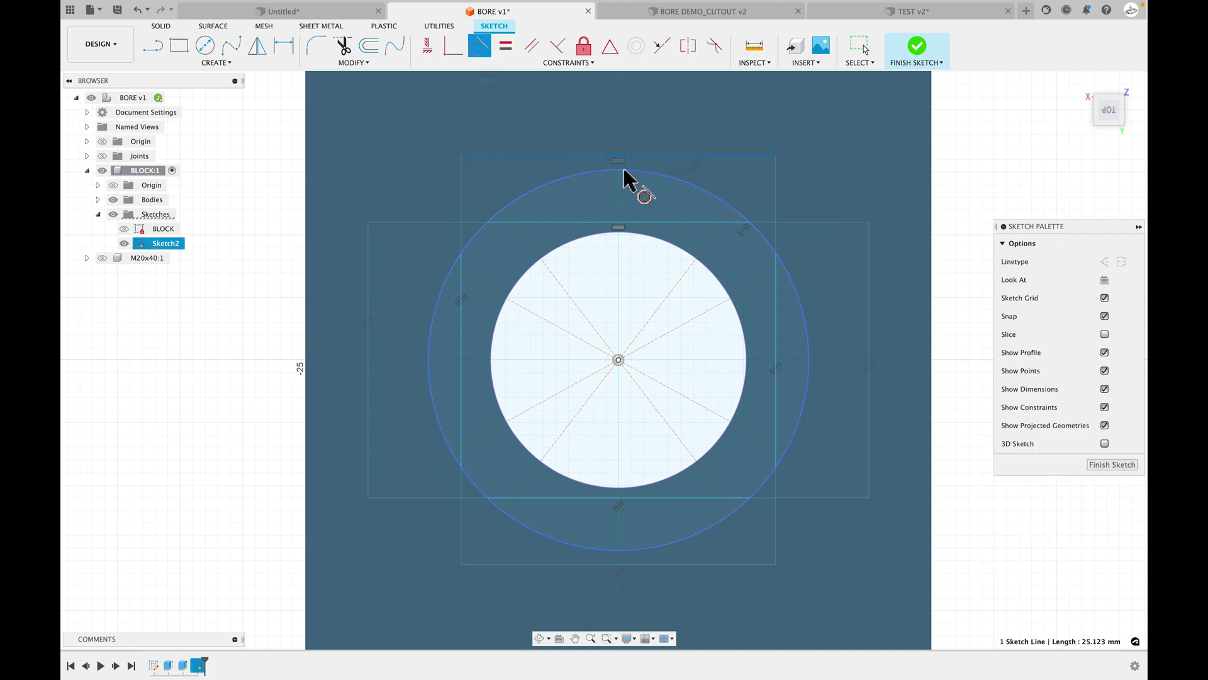
{"action": "left_click", "coordinate": [869, 308]}
{"action": "left_click", "coordinate": [806, 330]}
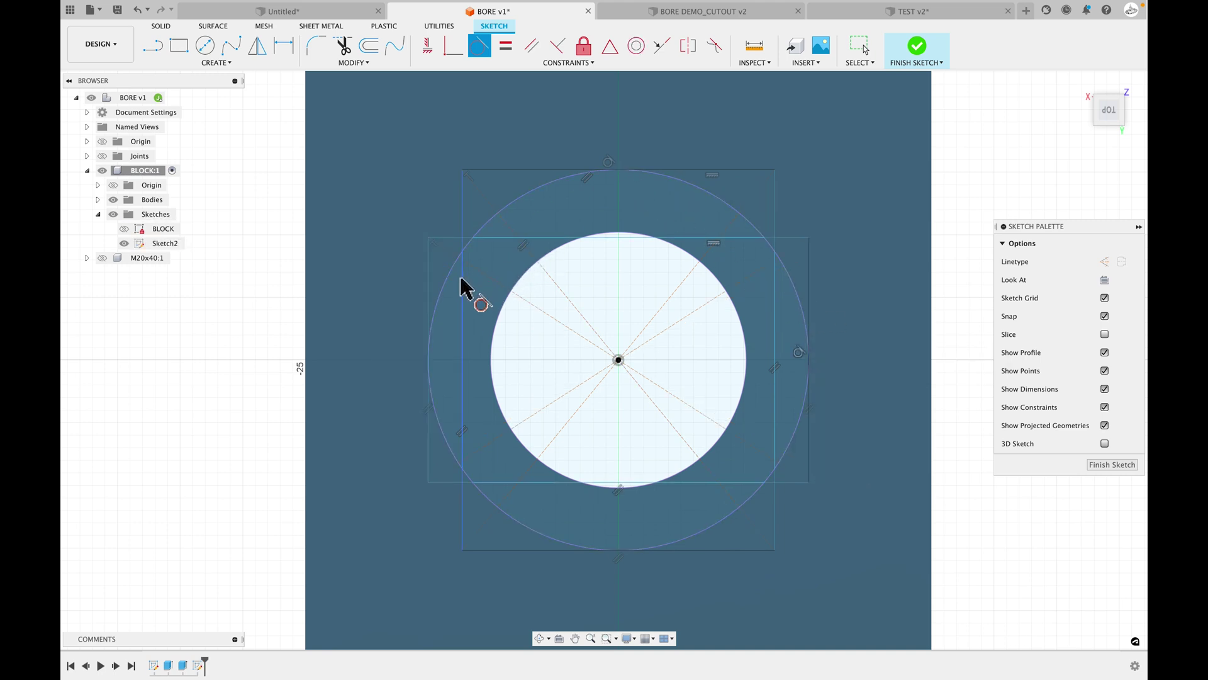
Make a long edge of each rectangle tangent to the through-hole circle and finish the sketch.
{"action": "left_click", "coordinate": [465, 311]}
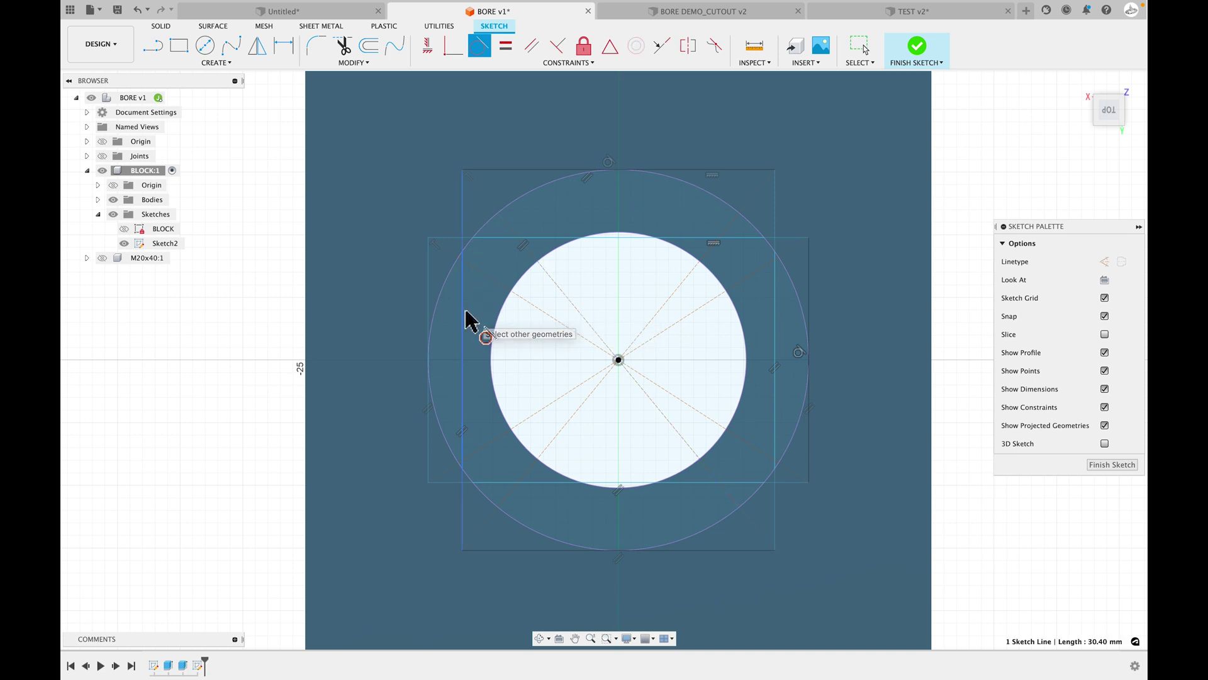
{"action": "left_click", "coordinate": [494, 337]}
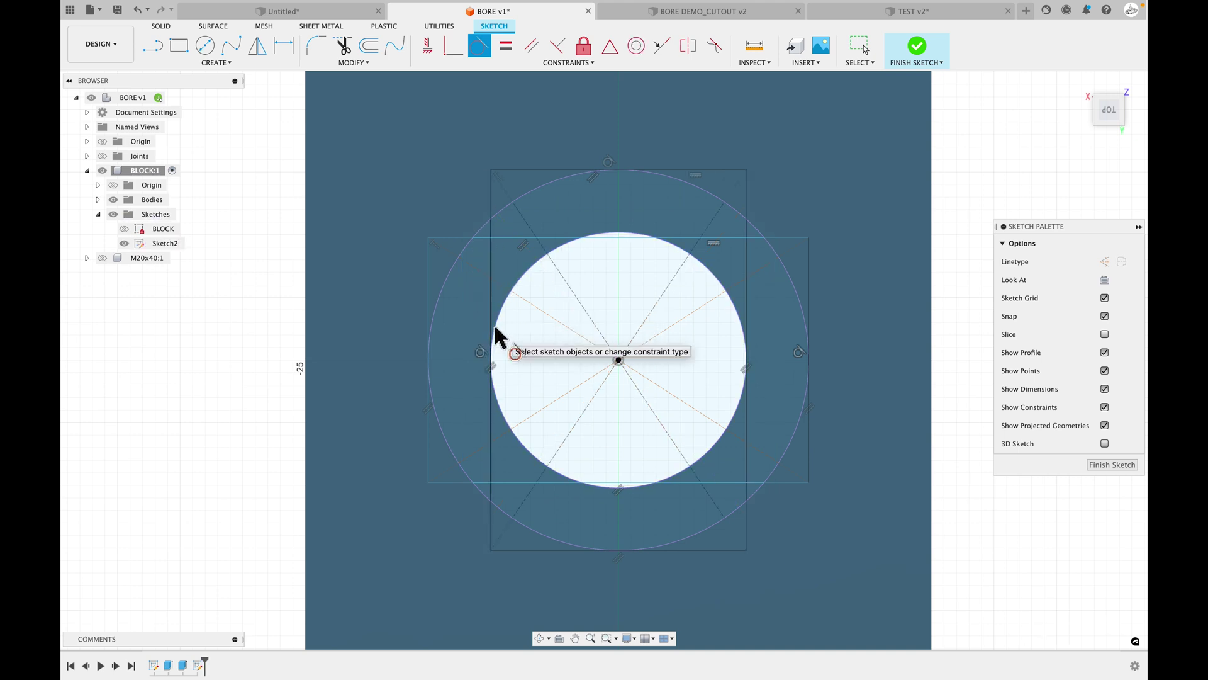
{"action": "left_click", "coordinate": [619, 234]}
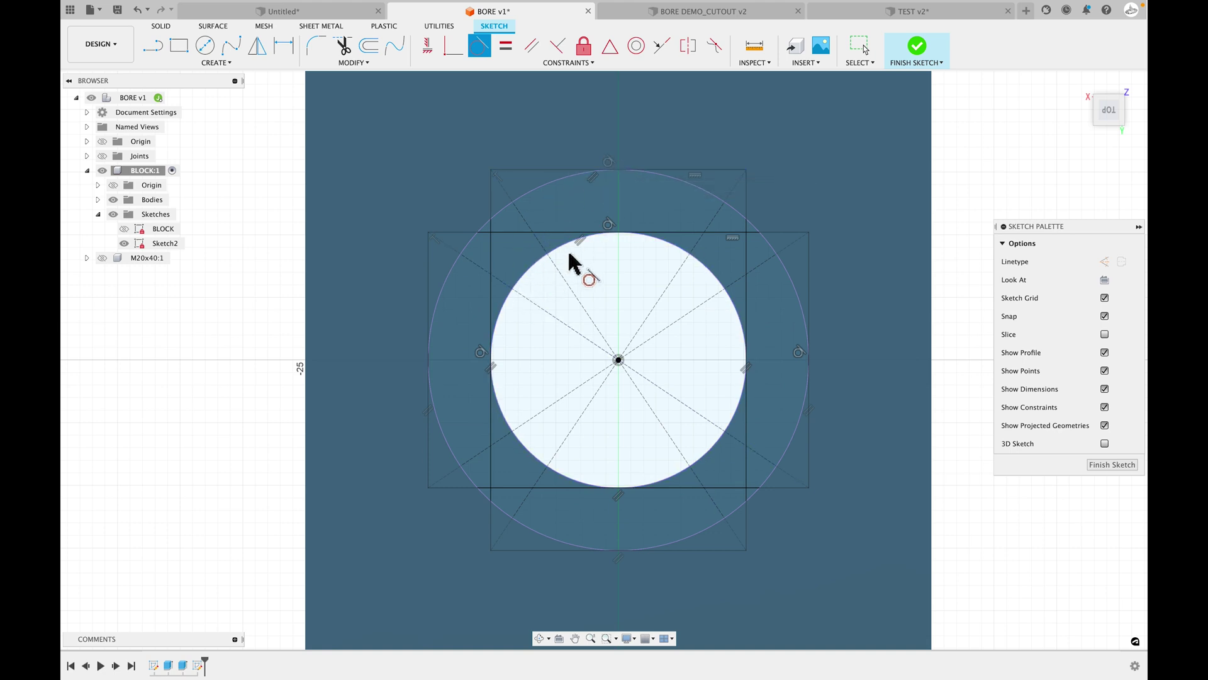
{"action": "left_click", "coordinate": [490, 370]}
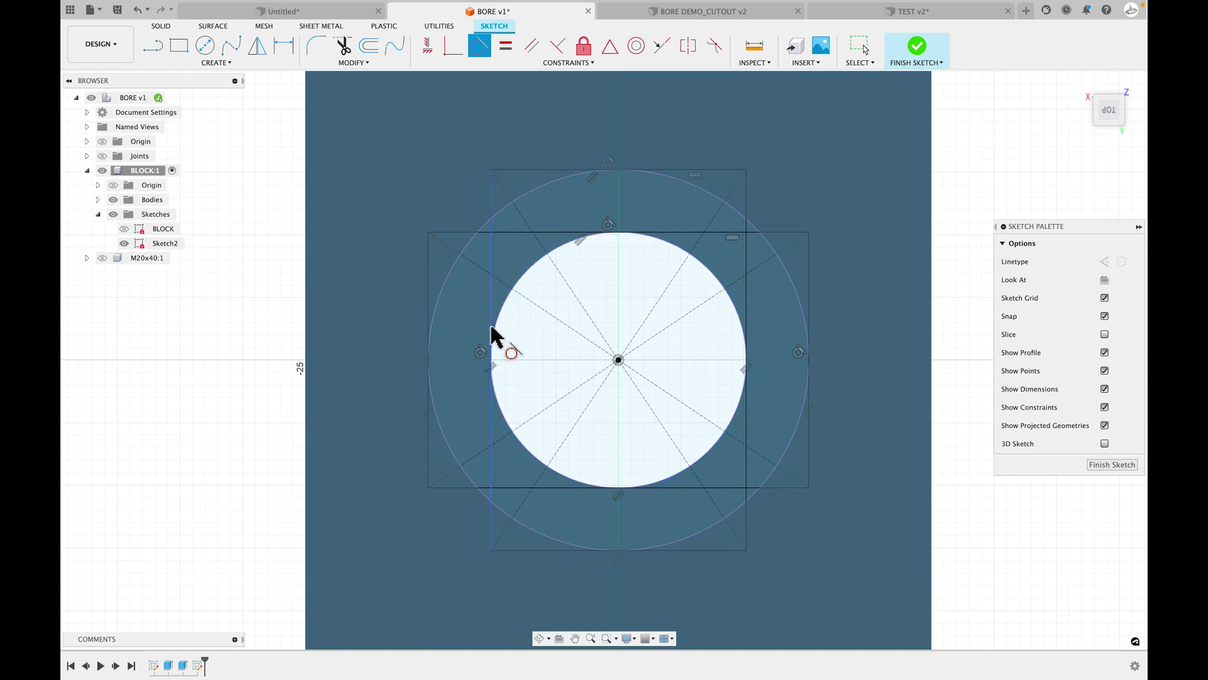
{"action": "left_click", "coordinate": [597, 170]}
{"action": "left_click", "coordinate": [610, 176]}
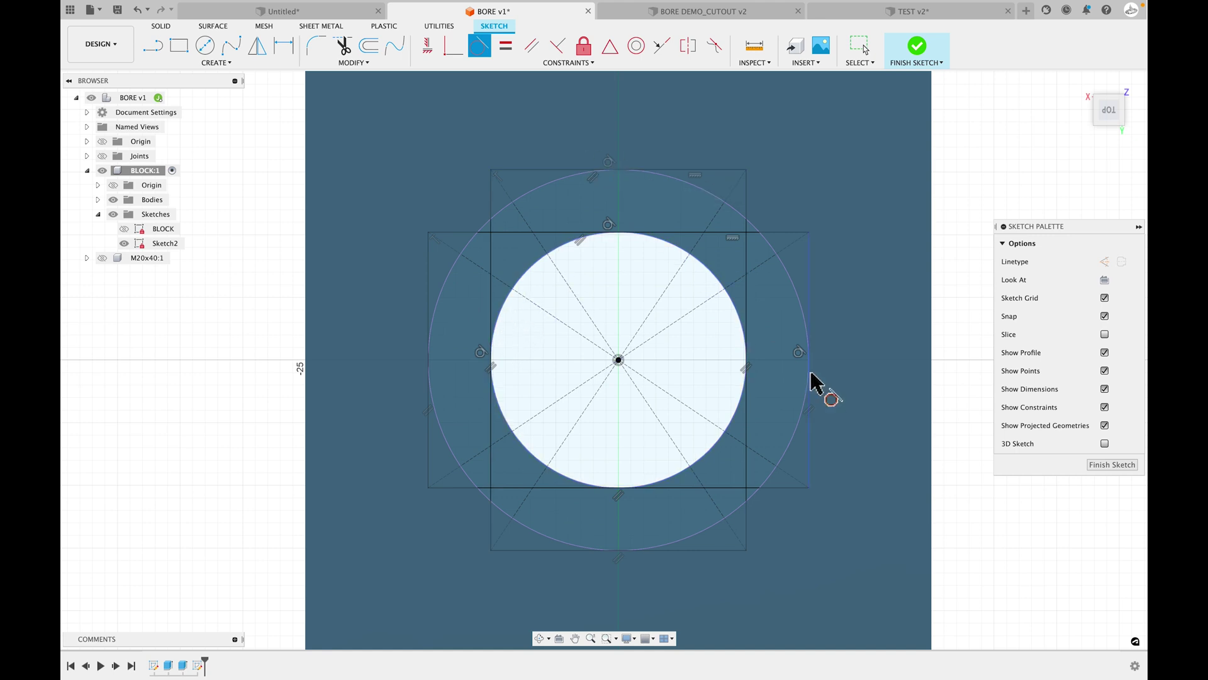
{"action": "left_click", "coordinate": [1113, 465]}
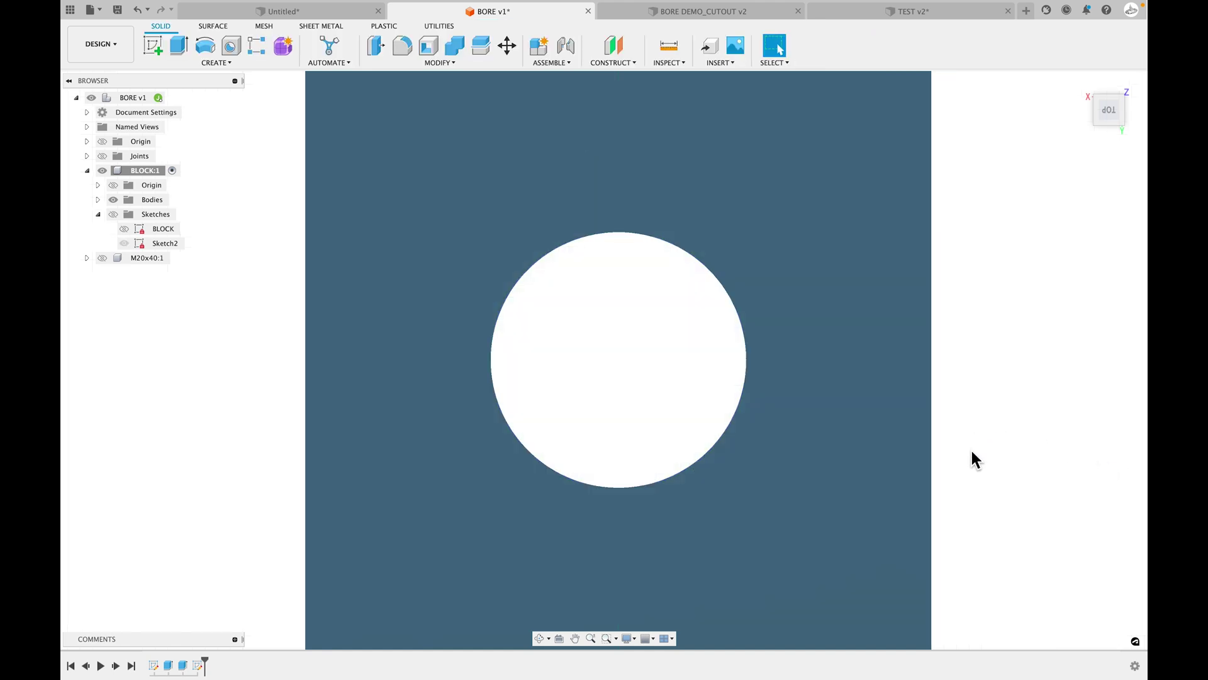
Show the new rectangle sketch in the BLOCK component and rename it BRIDGE.
{"action": "left_click", "coordinate": [113, 214]}
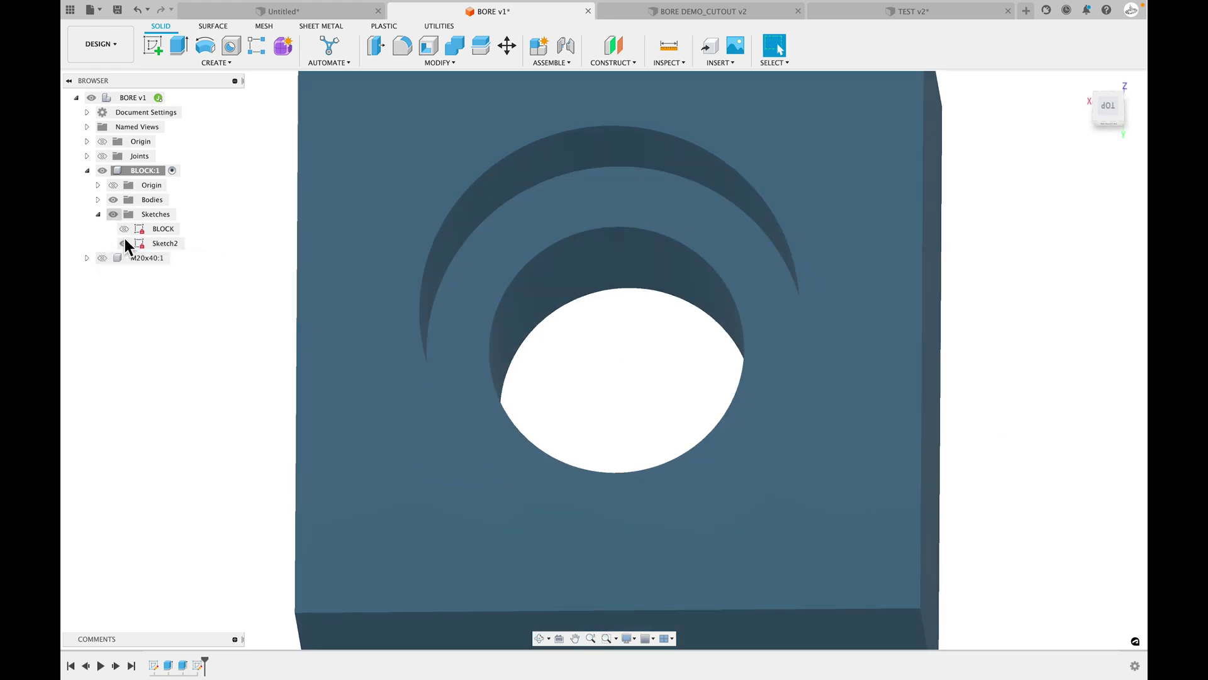
{"action": "left_click", "coordinate": [124, 243]}
{"action": "left_click", "coordinate": [152, 245]}
{"action": "double_click", "coordinate": [169, 243]}
{"action": "type", "text": "BR"}
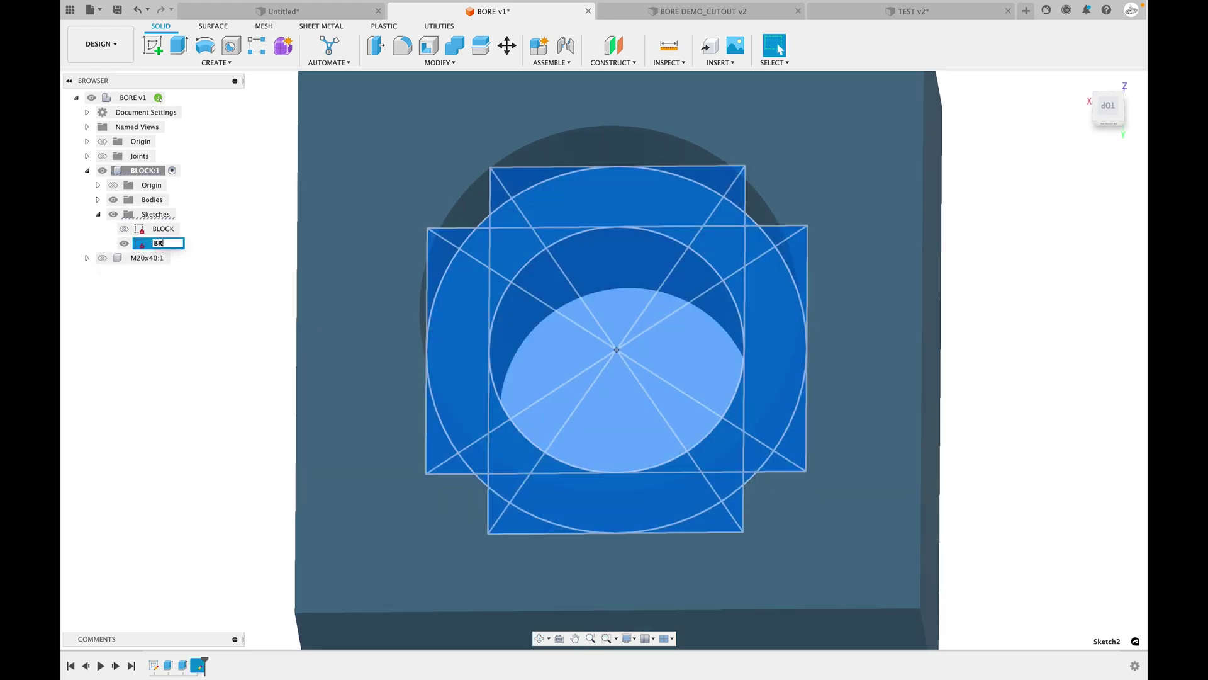
{"action": "type", "text": "IDGE"}
{"action": "left_click", "coordinate": [232, 351]}
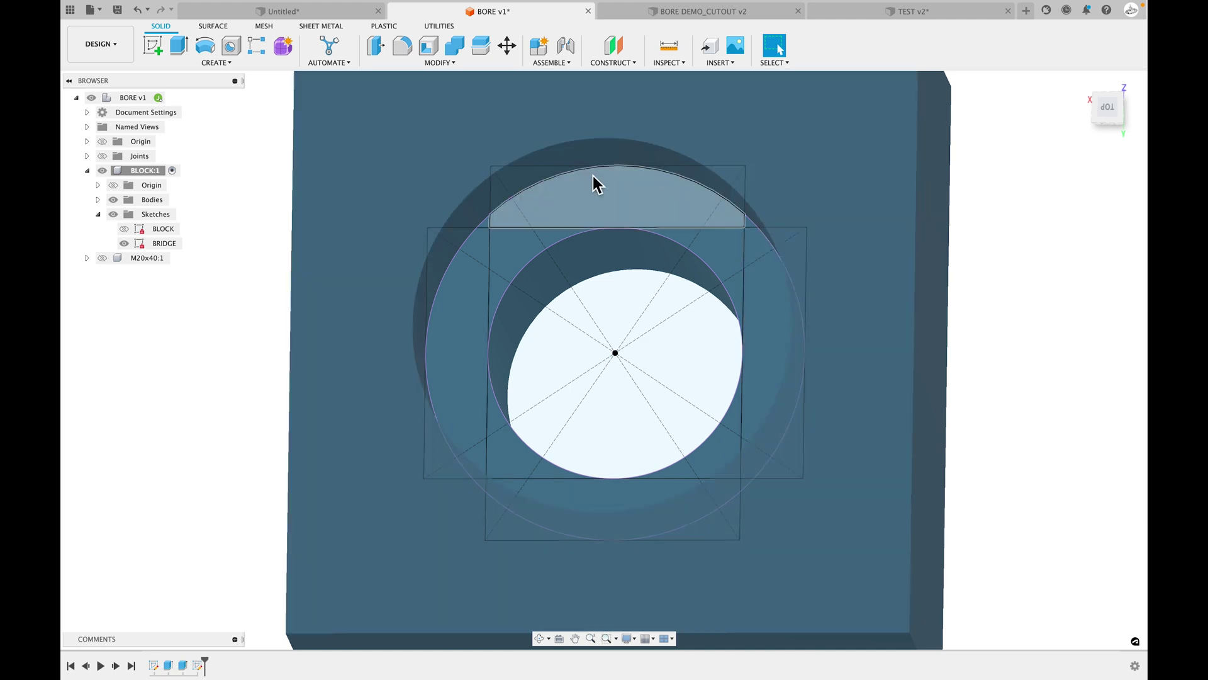
Extrude the six profiles between the tall rectangle's long edges, inside the counterbore and outside the through hole, by -0.2 mm.
{"action": "key", "text": "e"}
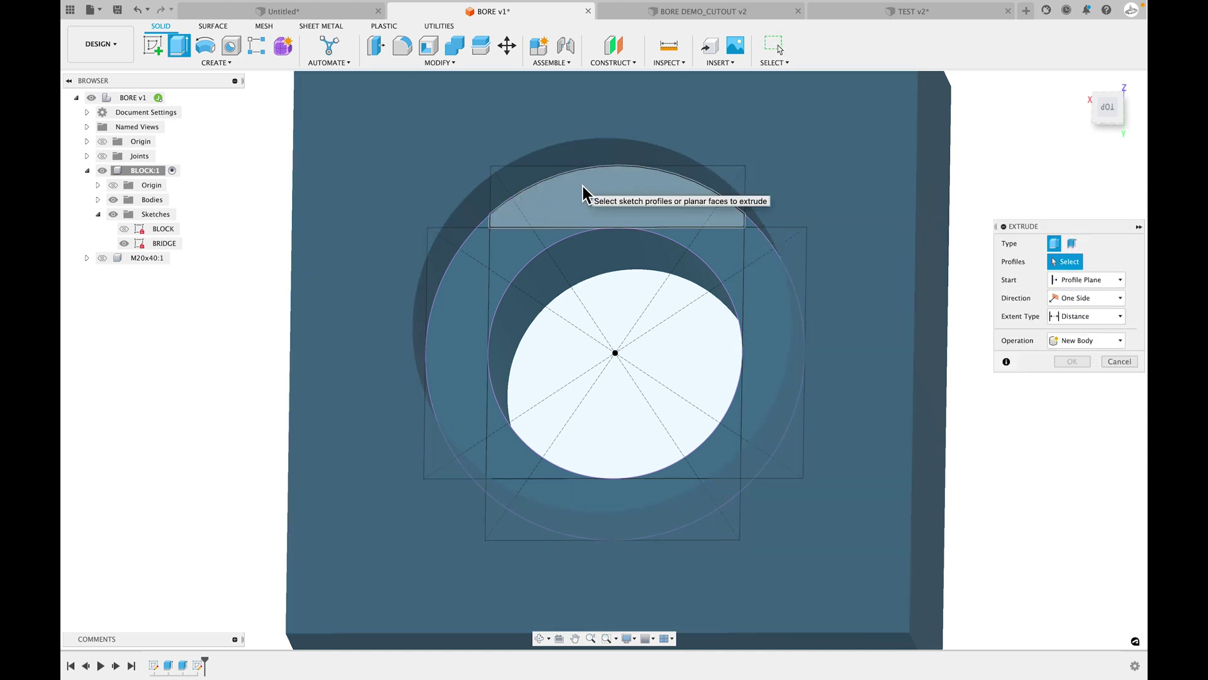
{"action": "left_click", "coordinate": [588, 187]}
{"action": "left_click", "coordinate": [522, 249]}
{"action": "left_click", "coordinate": [696, 248]}
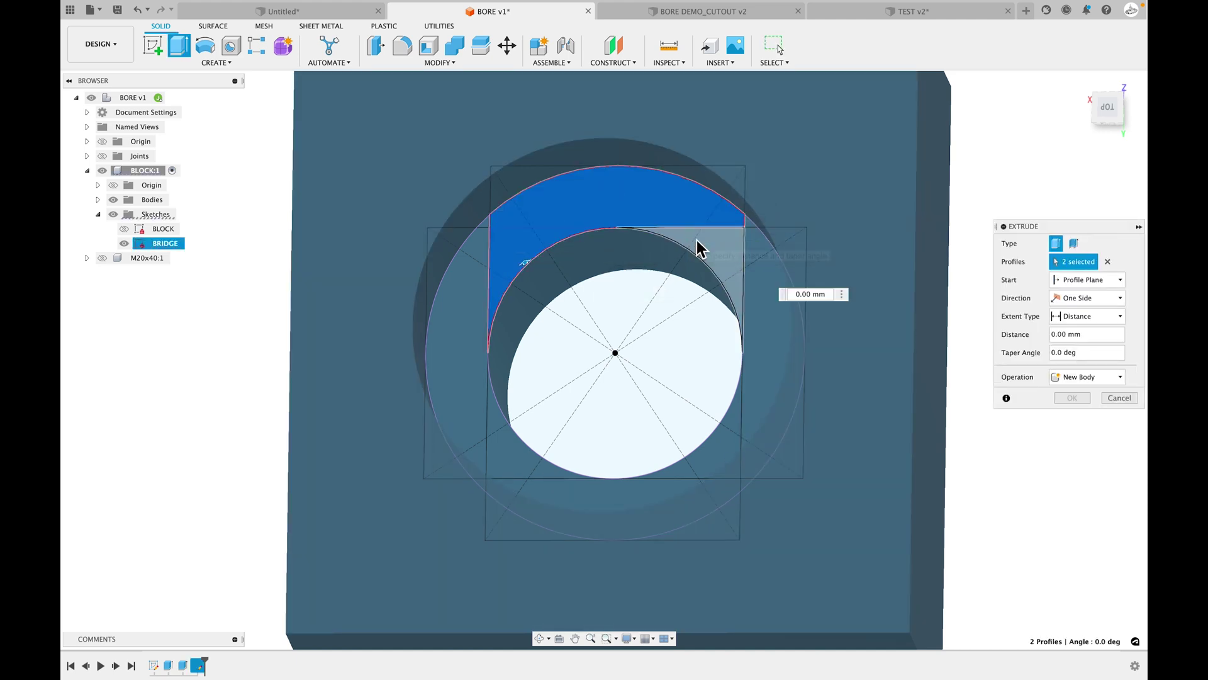
{"action": "left_click", "coordinate": [510, 459]}
{"action": "left_click", "coordinate": [639, 498]}
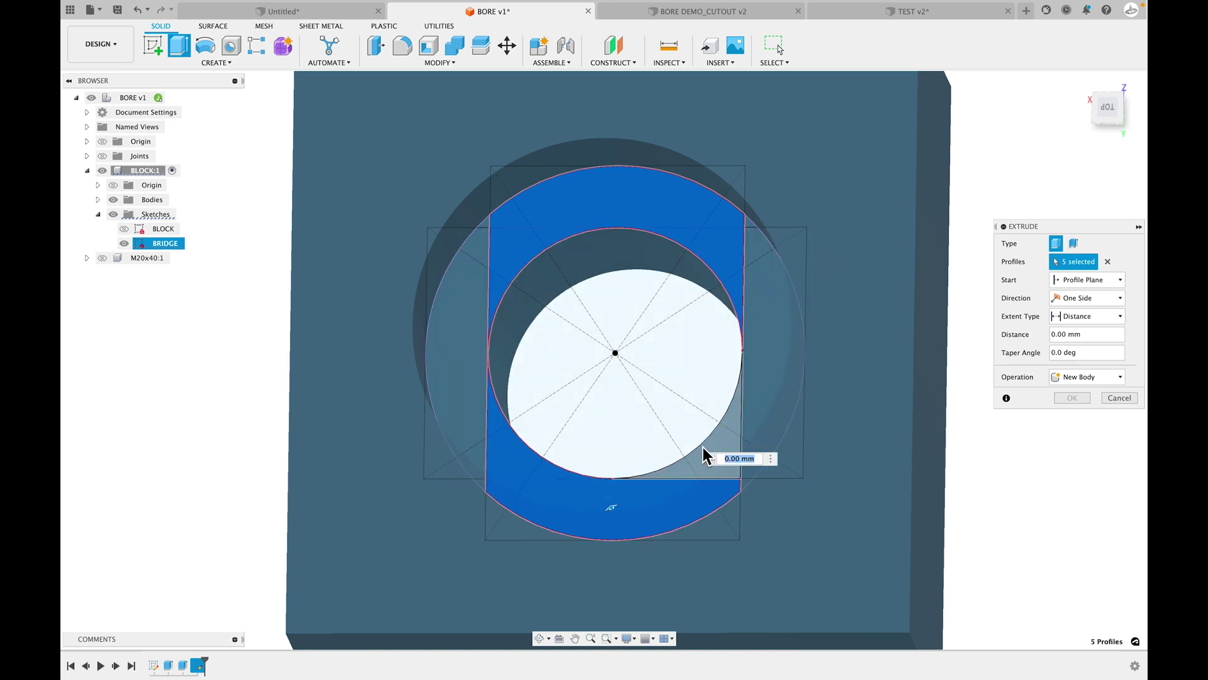
{"action": "left_click", "coordinate": [704, 448]}
{"action": "middle_click_drag", "start_coordinate": [704, 449], "coordinate": [643, 385], "text": "shift"}
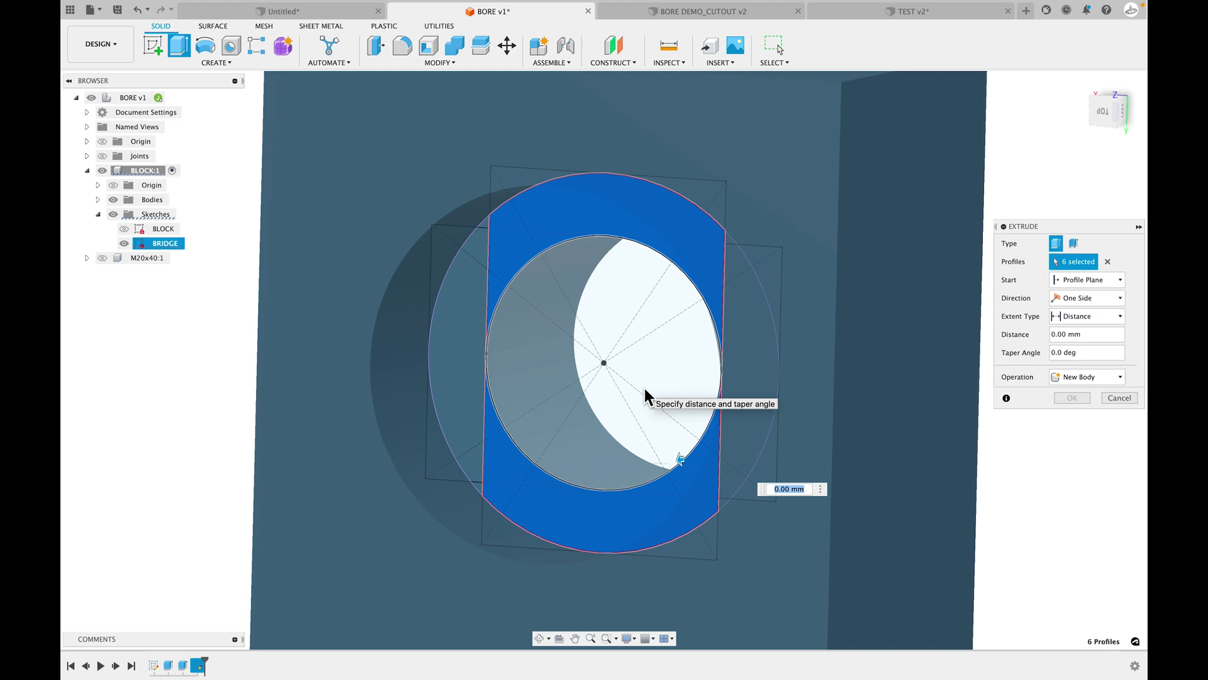
{"action": "type", "text": "-.2"}
{"action": "key", "text": "Return"}
Apply the red ABS (White) library appearance to only the newly recessed face around the through hole.
{"action": "scroll", "coordinate": [504, 283], "scroll_direction": "up", "scroll_amount": 1}
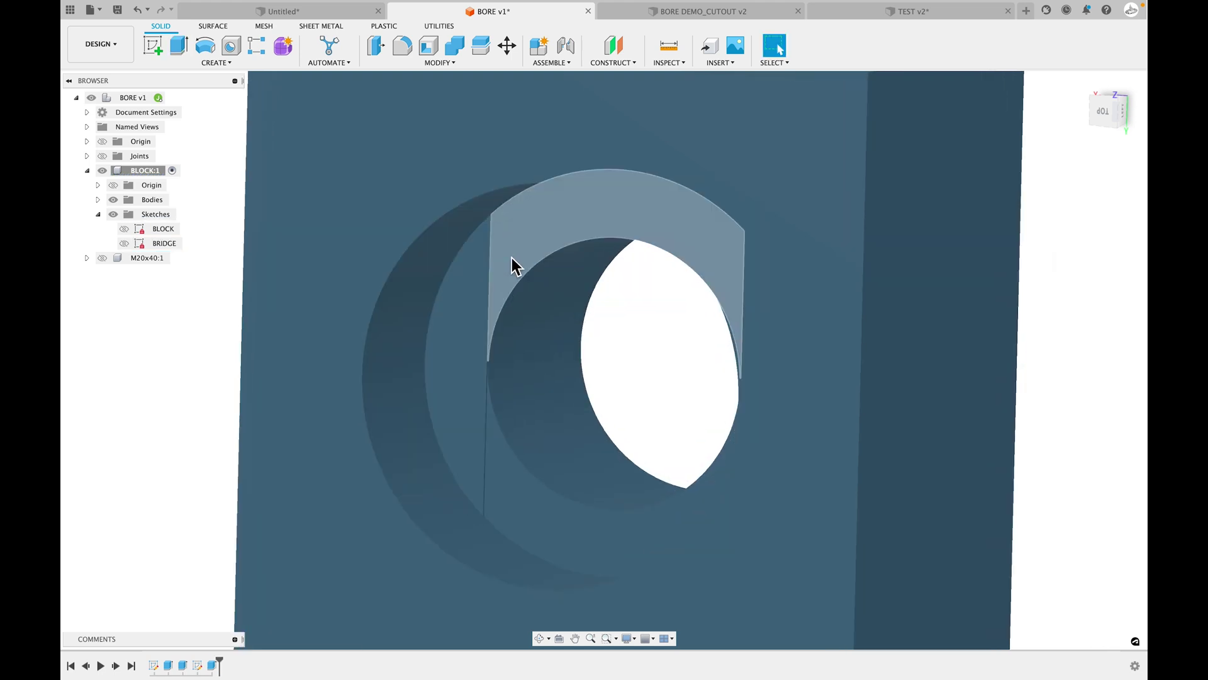
{"action": "mouse_move", "coordinate": [539, 352]}
{"action": "middle_mouse_down", "text": "shift"}
{"action": "mouse_move", "coordinate": [540, 338]}
{"action": "mouse_move", "coordinate": [545, 348]}
{"action": "middle_mouse_up", "text": "shift"}
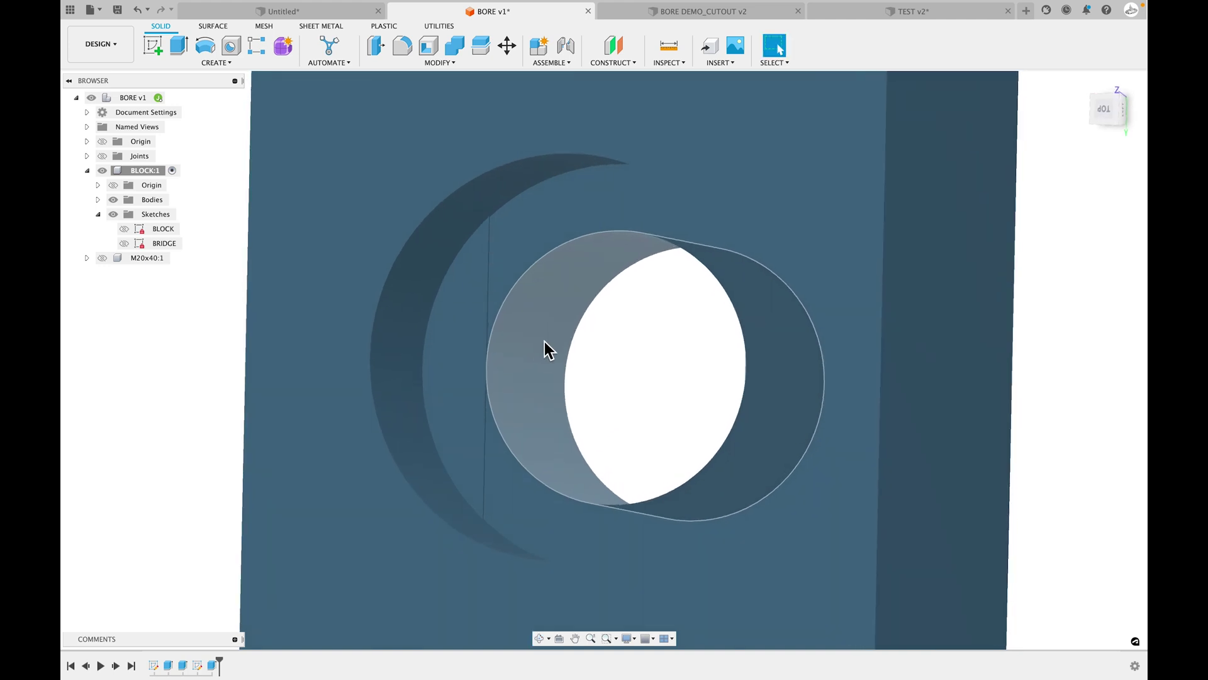
{"action": "key", "text": "a"}
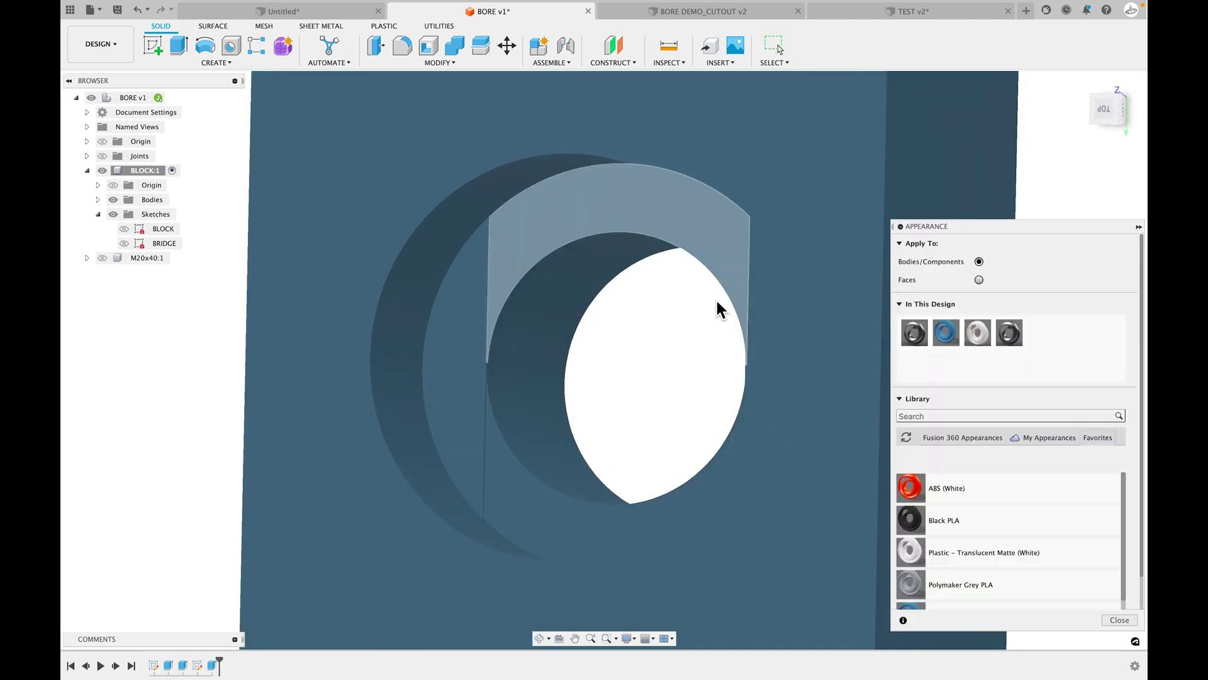
{"action": "left_click", "coordinate": [979, 280]}
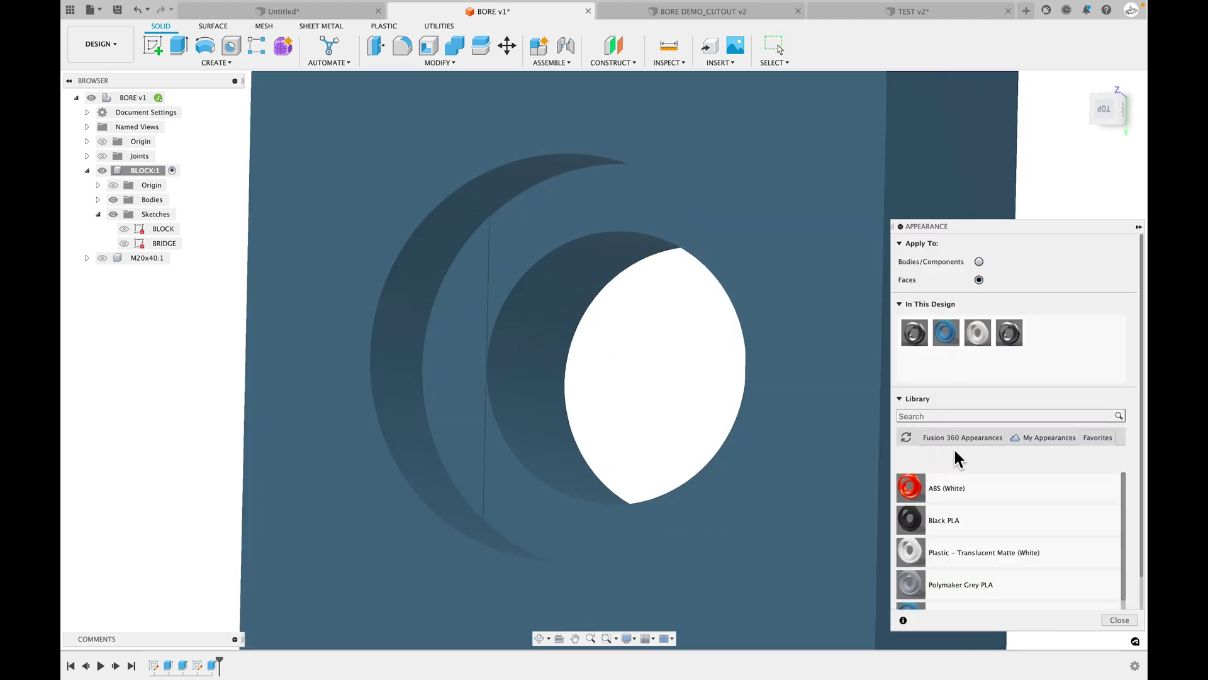
{"action": "left_click_drag", "start_coordinate": [911, 487], "coordinate": [515, 499]}
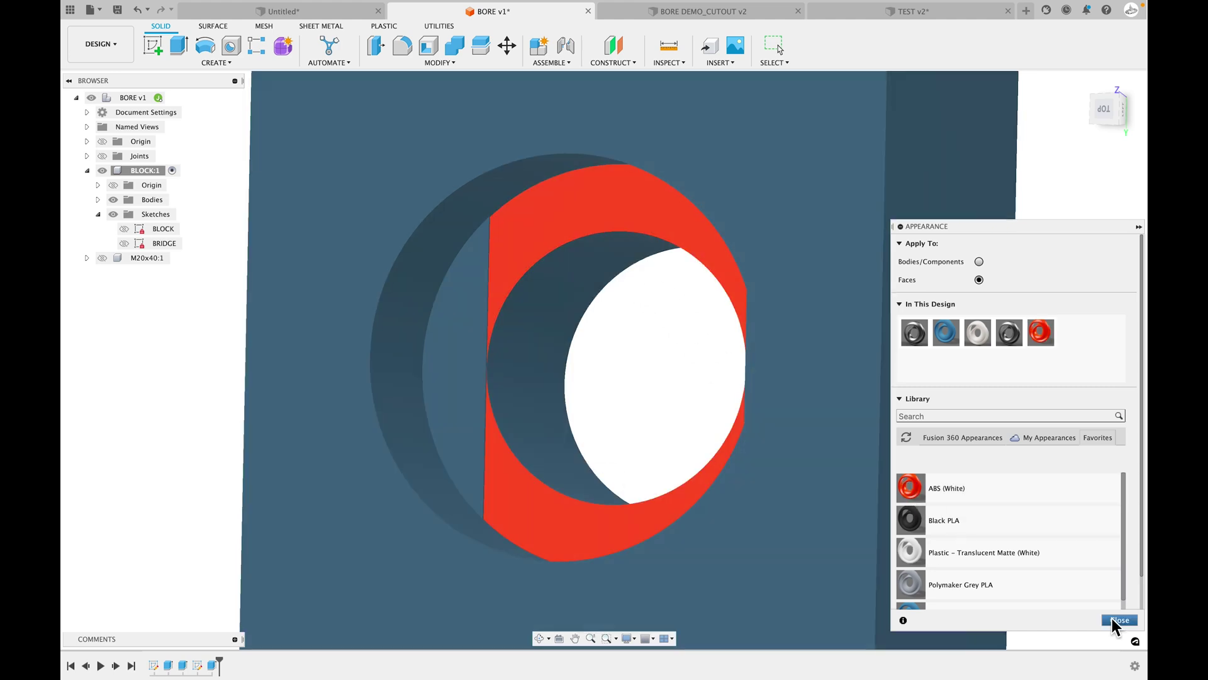
{"action": "left_click", "coordinate": [1112, 619]}
Show the BRIDGE sketch and extrude the four corner profiles between the rectangles and the through hole by -0.4 mm.
{"action": "mouse_move", "coordinate": [800, 458]}
{"action": "middle_mouse_down", "text": "shift"}
{"action": "mouse_move", "coordinate": [664, 467]}
{"action": "mouse_move", "coordinate": [674, 442]}
{"action": "mouse_move", "coordinate": [648, 495]}
{"action": "middle_mouse_up", "text": "shift"}
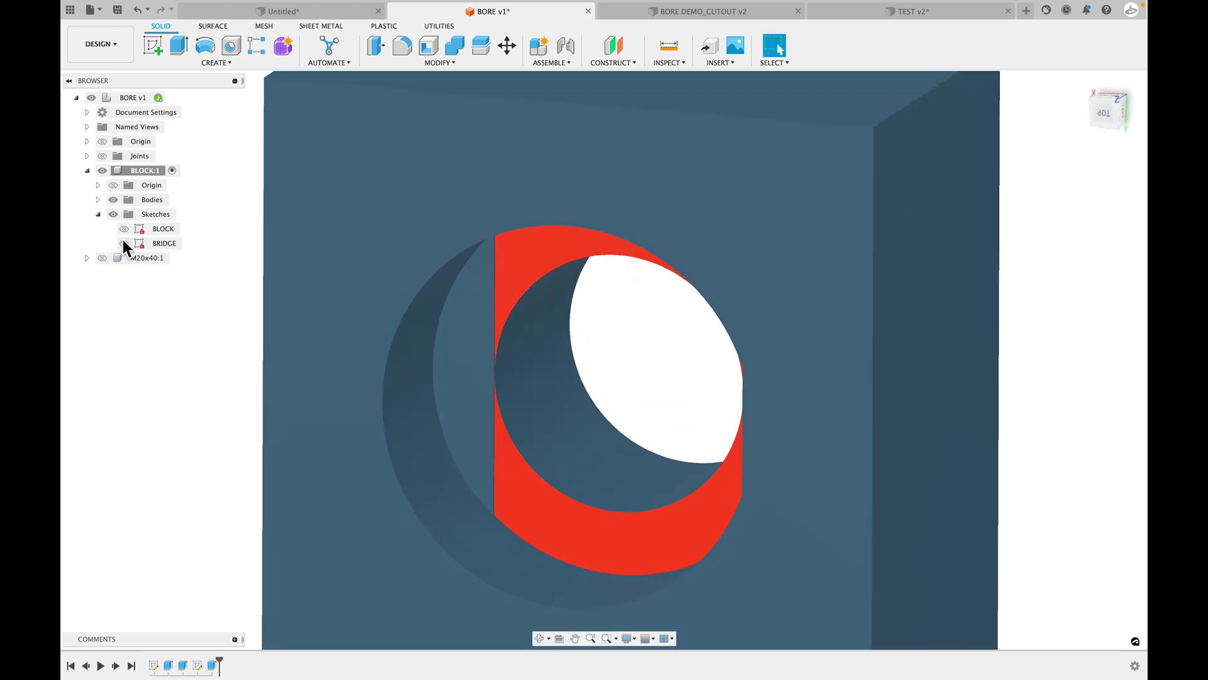
{"action": "left_click", "coordinate": [124, 243]}
{"action": "middle_click_drag", "start_coordinate": [482, 447], "coordinate": [504, 428], "text": "shift"}
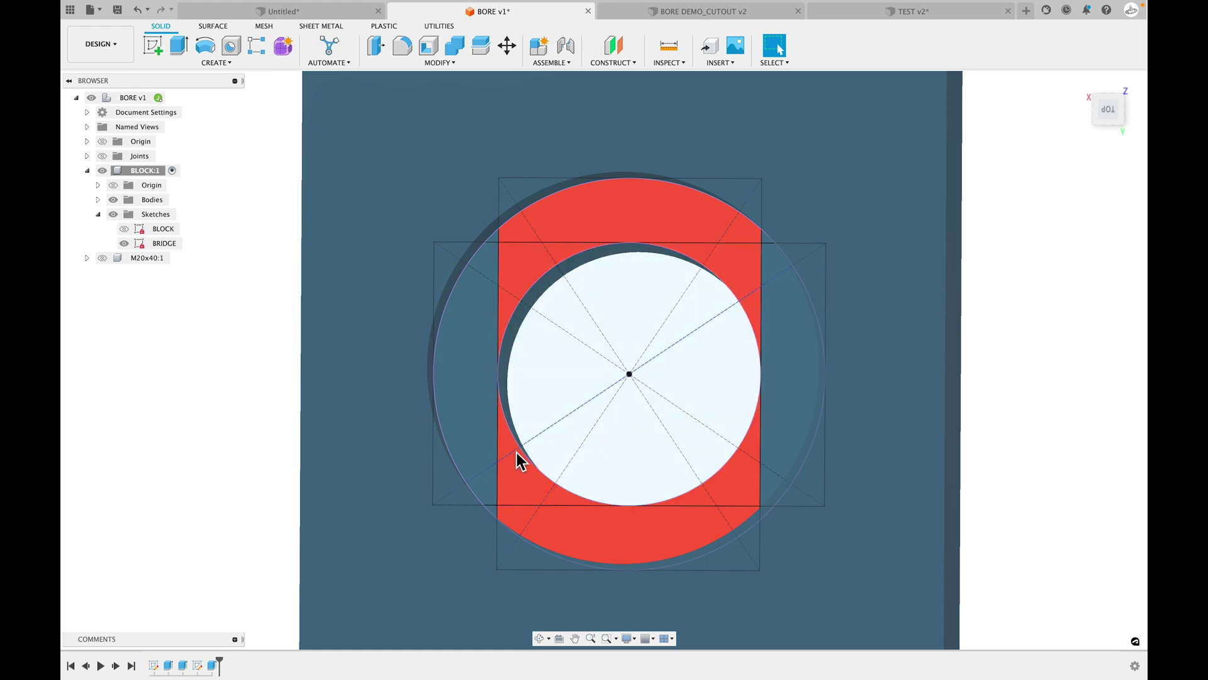
{"action": "middle_click_drag", "start_coordinate": [518, 453], "coordinate": [568, 473], "text": "shift"}
{"action": "key", "text": "e"}
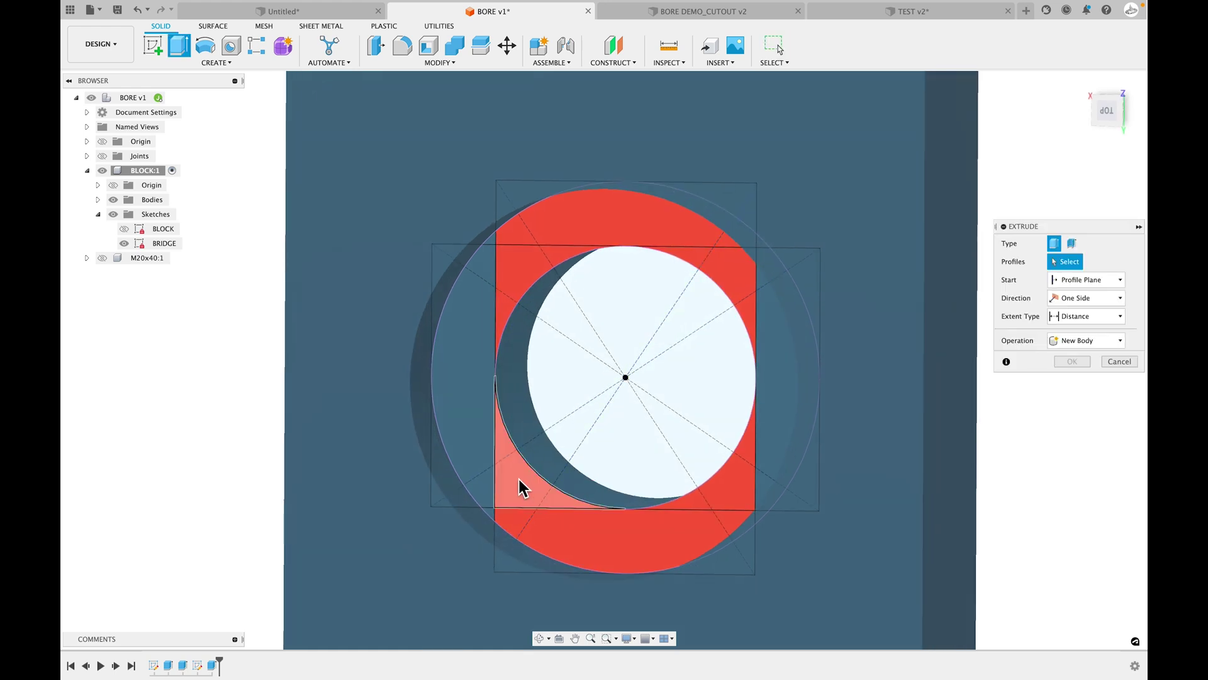
{"action": "left_click", "coordinate": [518, 481]}
{"action": "left_click", "coordinate": [516, 271]}
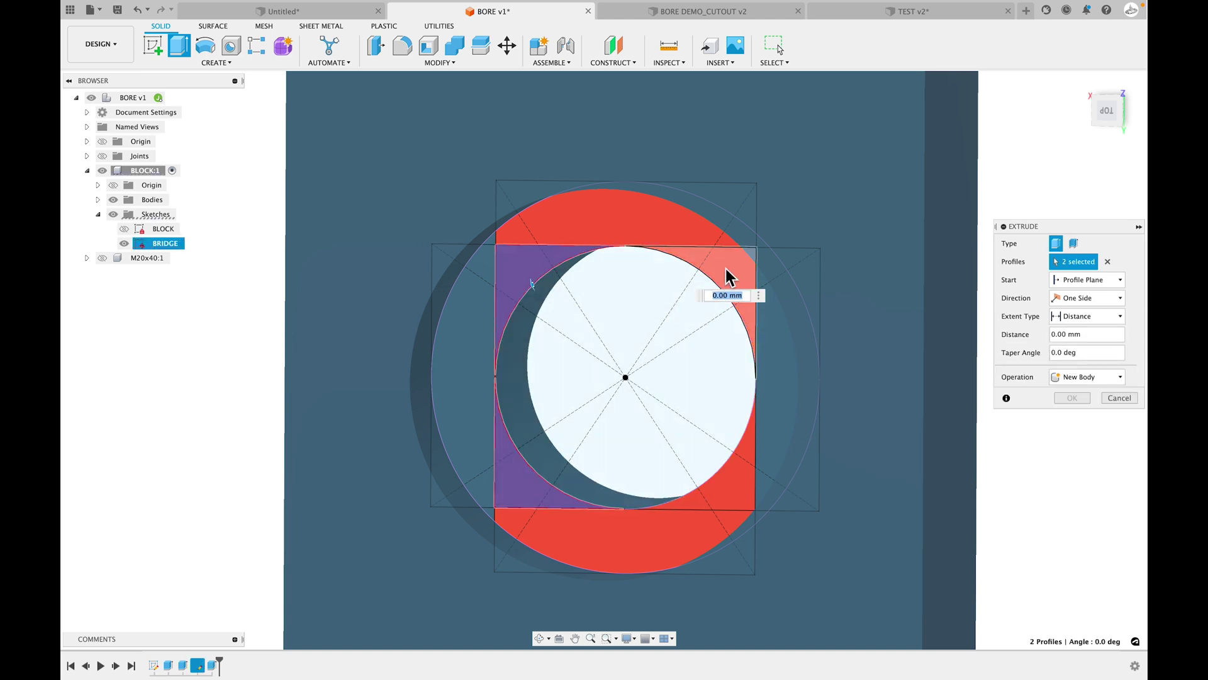
{"action": "left_click", "coordinate": [723, 272]}
{"action": "left_click", "coordinate": [727, 473]}
{"action": "middle_click_drag", "start_coordinate": [685, 423], "coordinate": [666, 440], "text": "shift"}
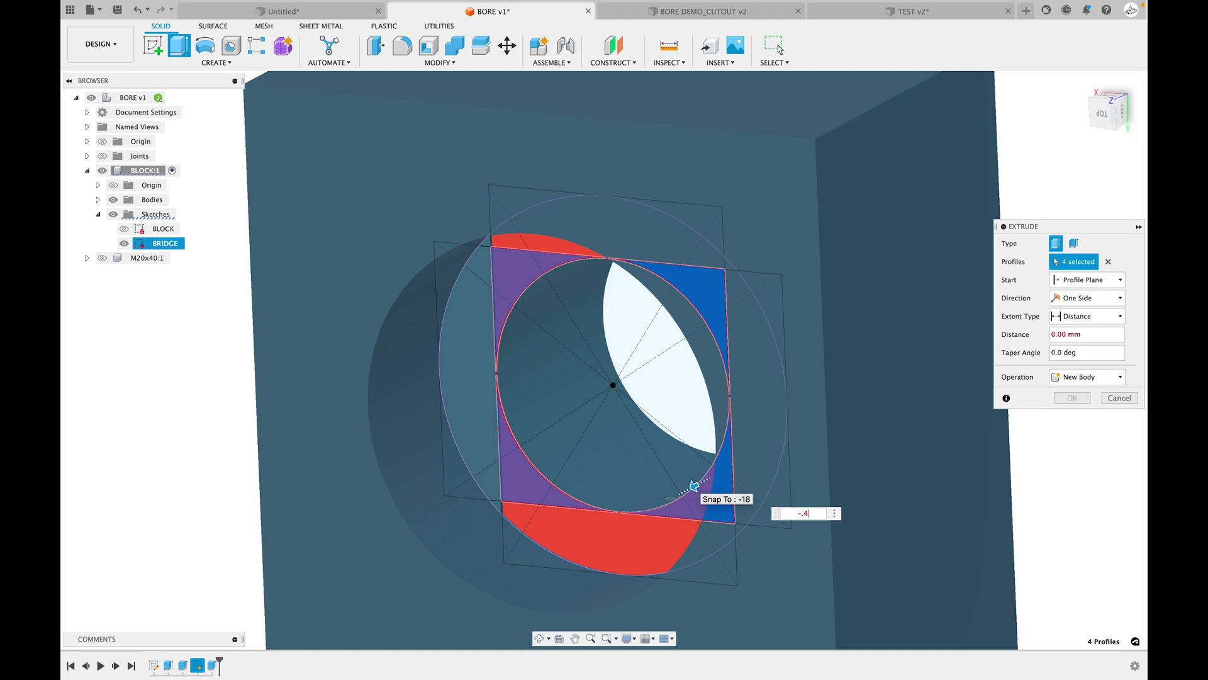
{"action": "key", "text": "Return"}
{"action": "key", "text": "Return"}
Hide the BRIDGE sketch and apply the design's cream-white ABS (White) appearance to the four recessed corner faces around the through hole.
{"action": "middle_click_drag", "start_coordinate": [686, 491], "coordinate": [631, 340], "text": "shift"}
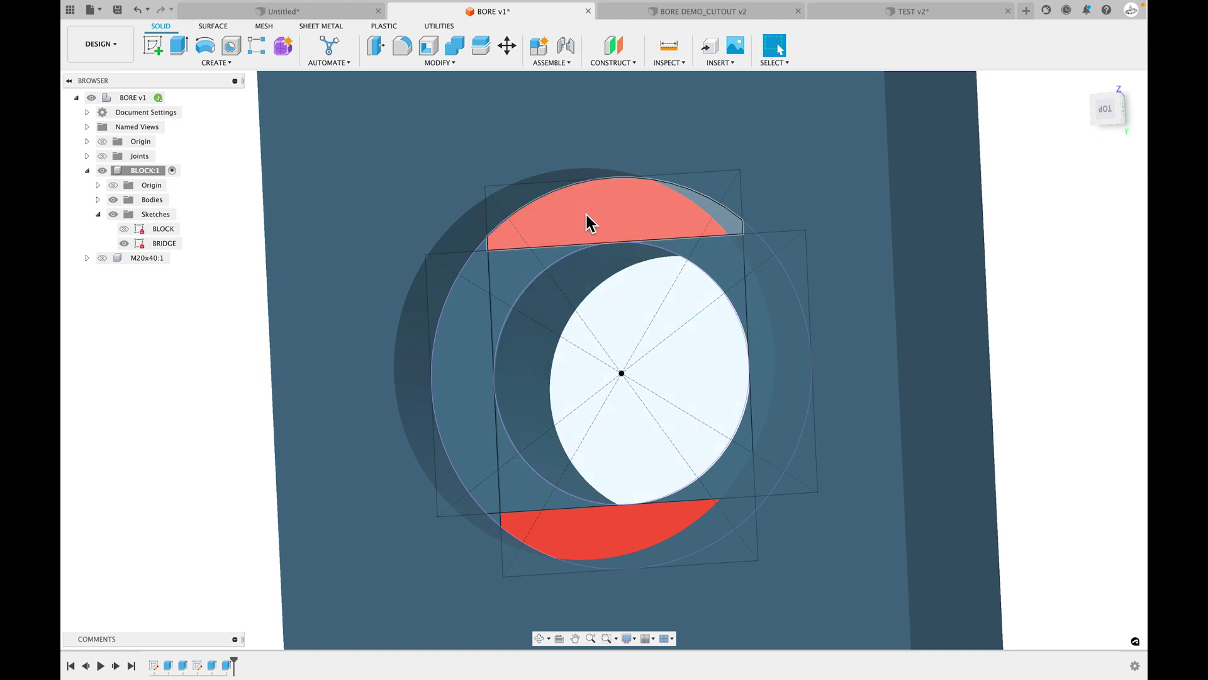
{"action": "middle_click_drag", "start_coordinate": [640, 378], "coordinate": [645, 401], "text": "shift"}
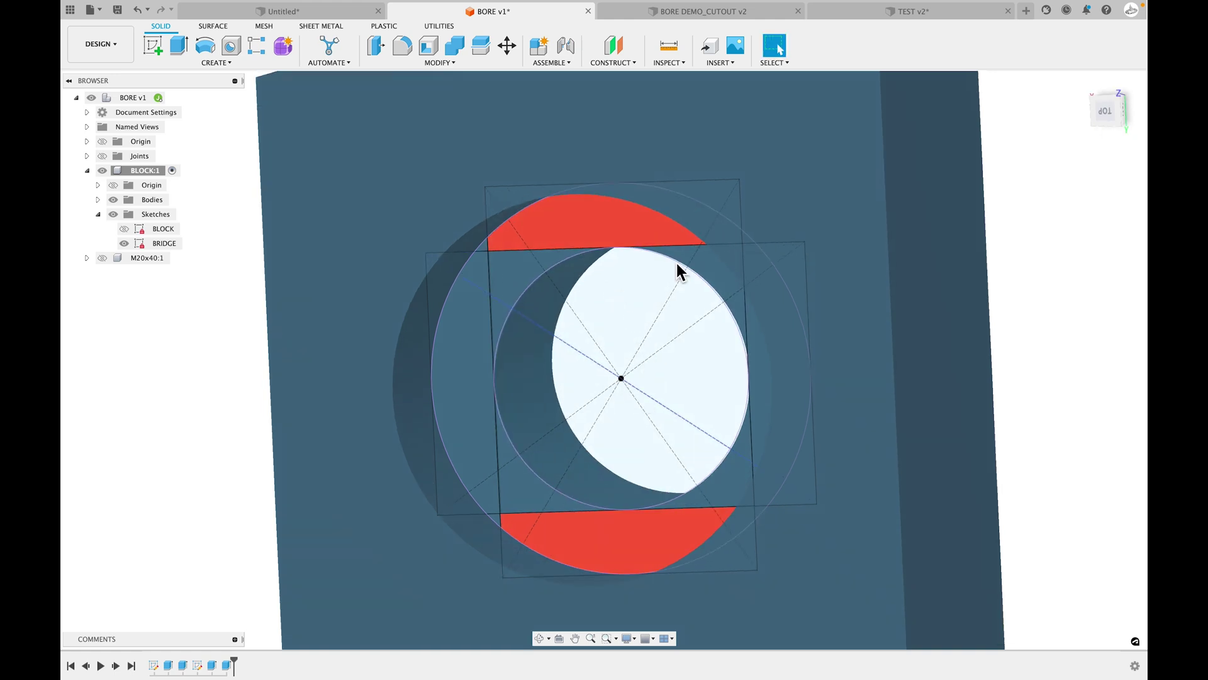
{"action": "key", "text": "a"}
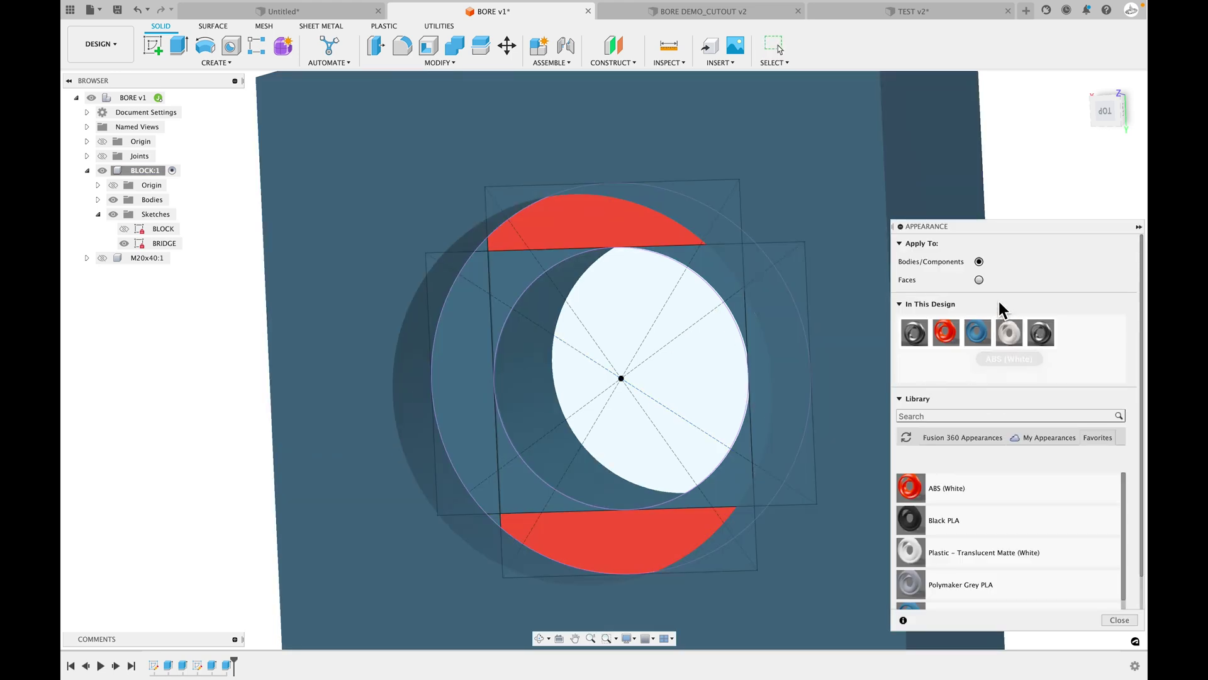
{"action": "left_click", "coordinate": [979, 279]}
{"action": "left_click_drag", "start_coordinate": [1009, 332], "coordinate": [576, 289]}
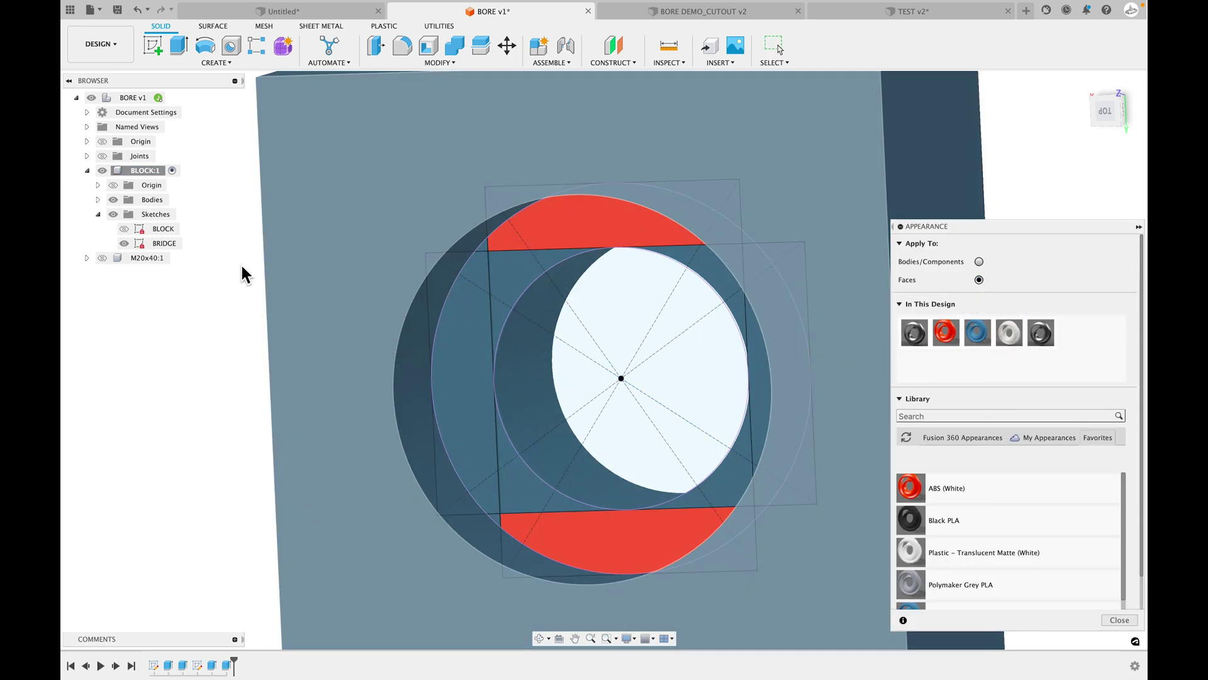
{"action": "left_click", "coordinate": [125, 242]}
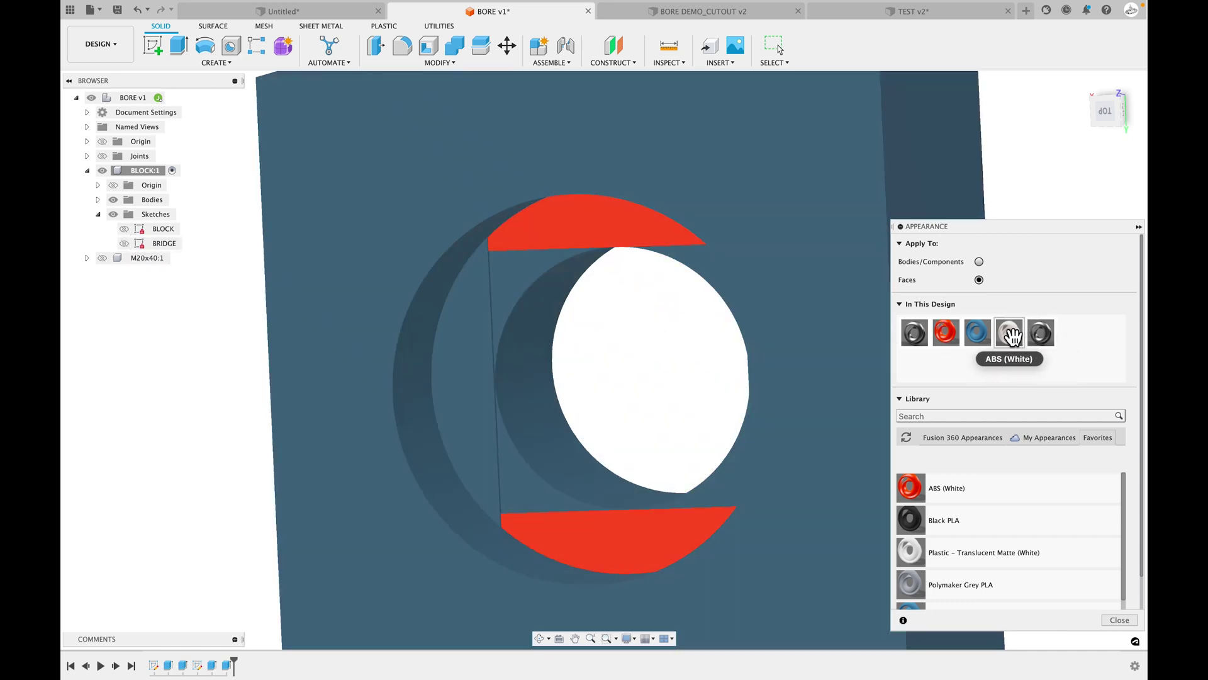
{"action": "left_click_drag", "start_coordinate": [1012, 336], "coordinate": [528, 283]}
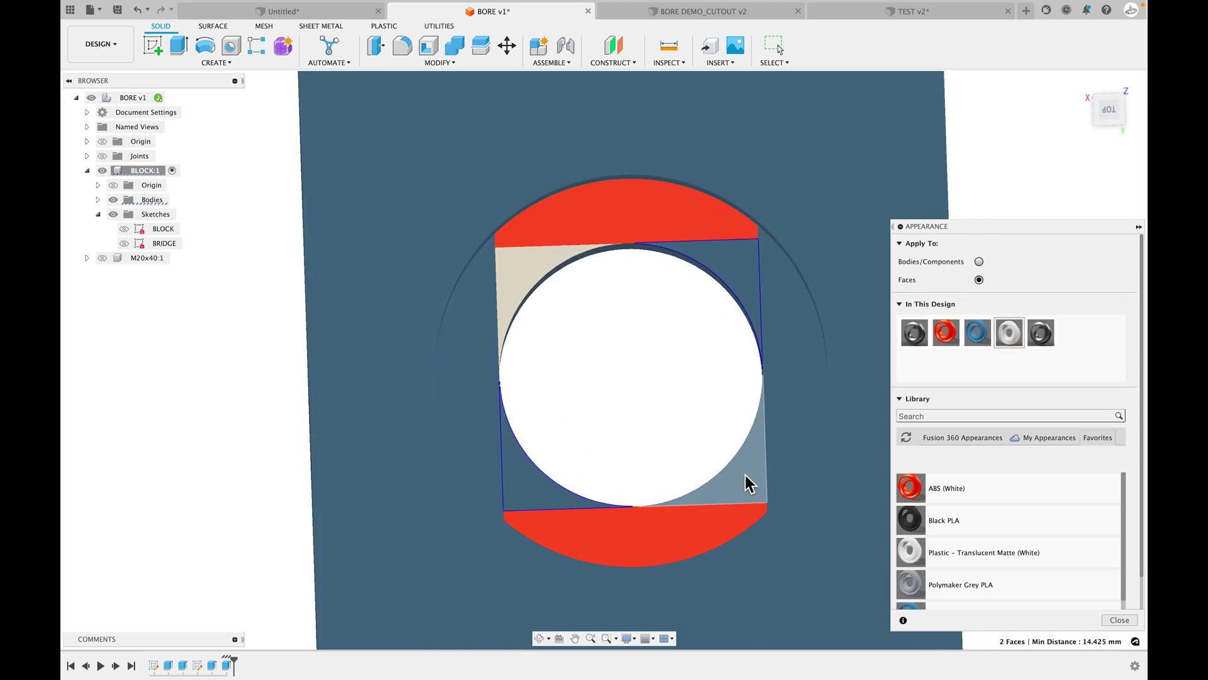
{"action": "left_click_drag", "start_coordinate": [1001, 343], "coordinate": [730, 342]}
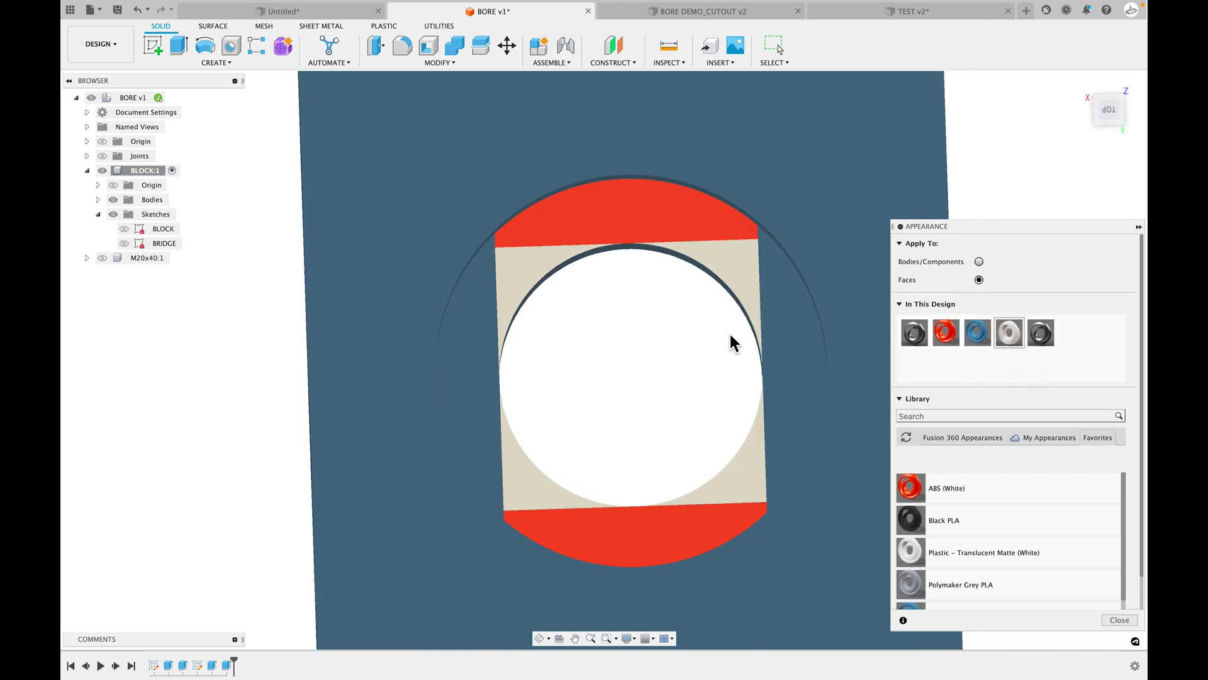
{"action": "middle_click_drag", "start_coordinate": [730, 343], "coordinate": [641, 335], "text": "shift"}
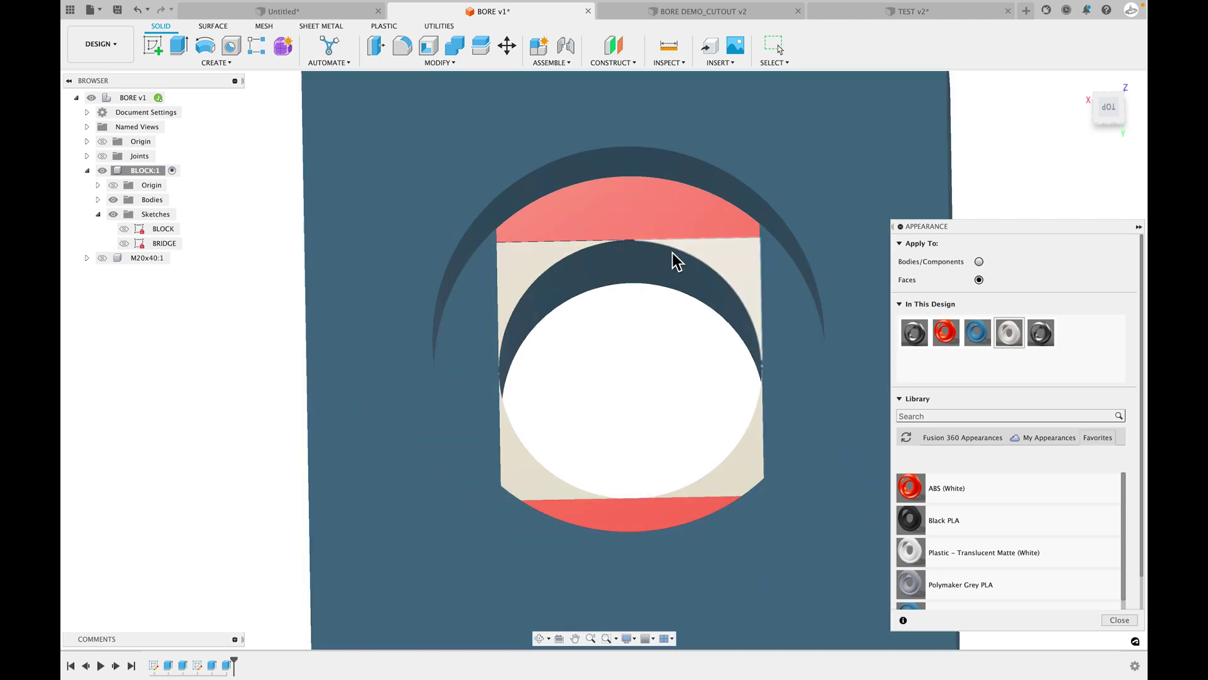
{"action": "middle_click_drag", "start_coordinate": [717, 351], "coordinate": [724, 327], "text": "shift"}
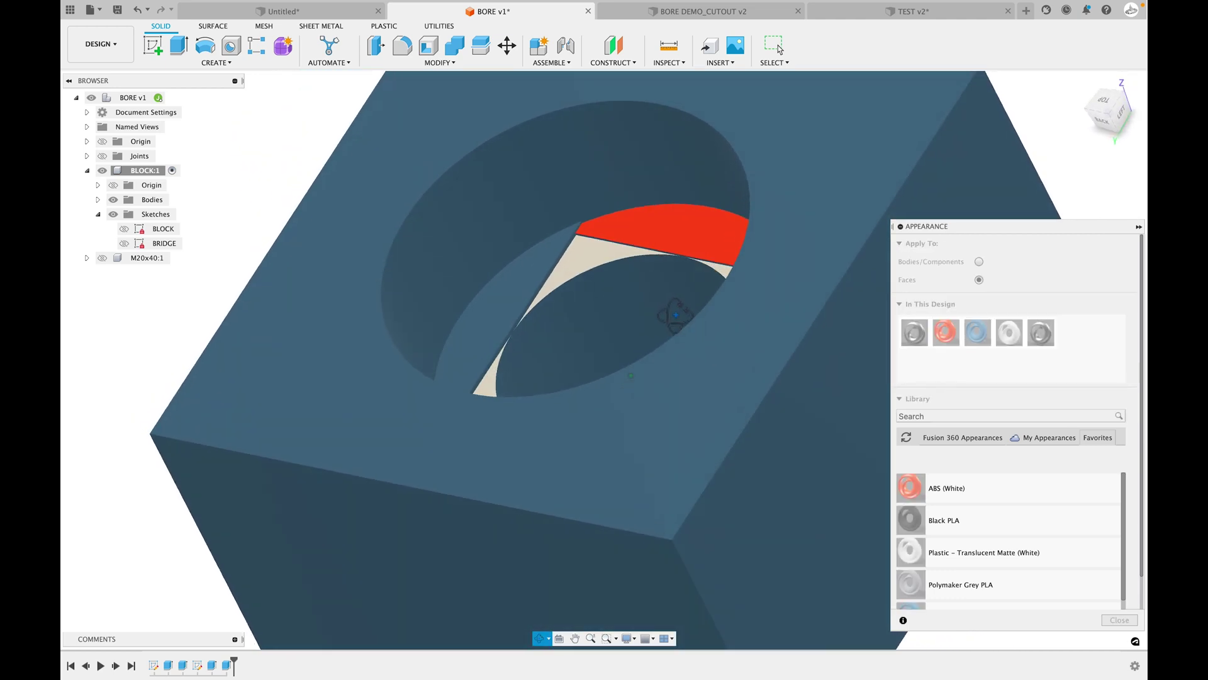
Finish the appearance edits, activate the top-level component, and create an internal component named SUBTRACTION.
{"action": "left_click", "coordinate": [1120, 620]}
{"action": "middle_click_drag", "start_coordinate": [1005, 523], "coordinate": [1009, 583], "text": "shift"}
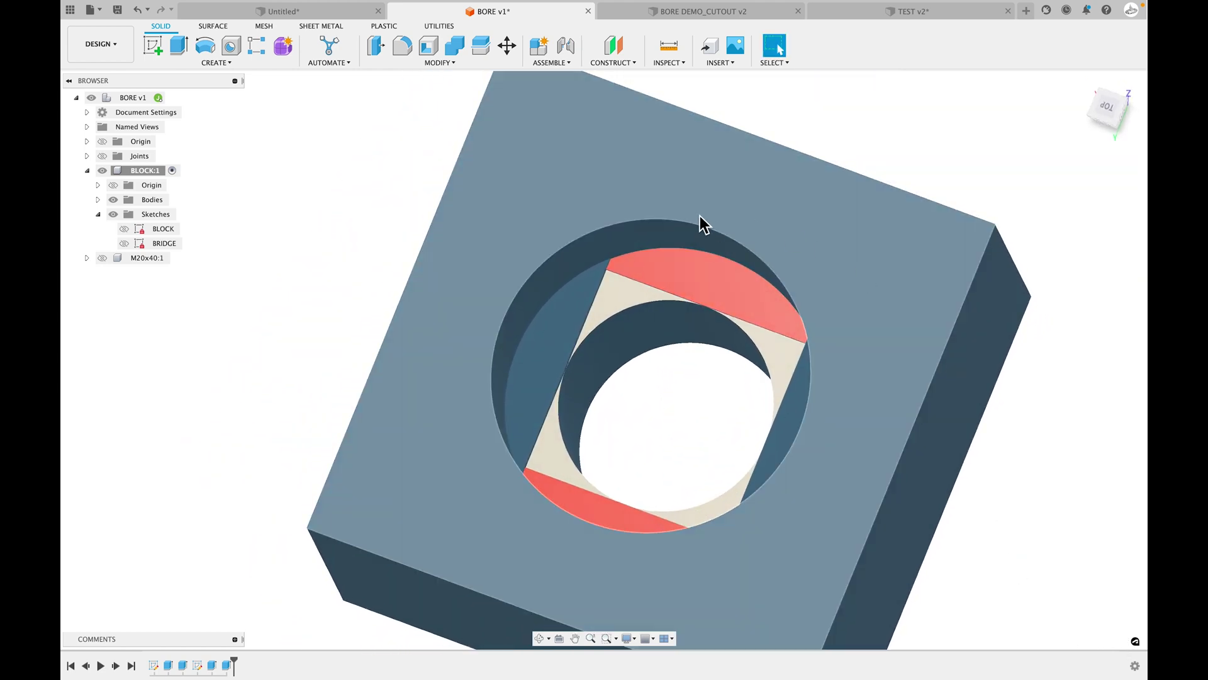
{"action": "scroll", "coordinate": [679, 308], "scroll_direction": "down", "scroll_amount": 2}
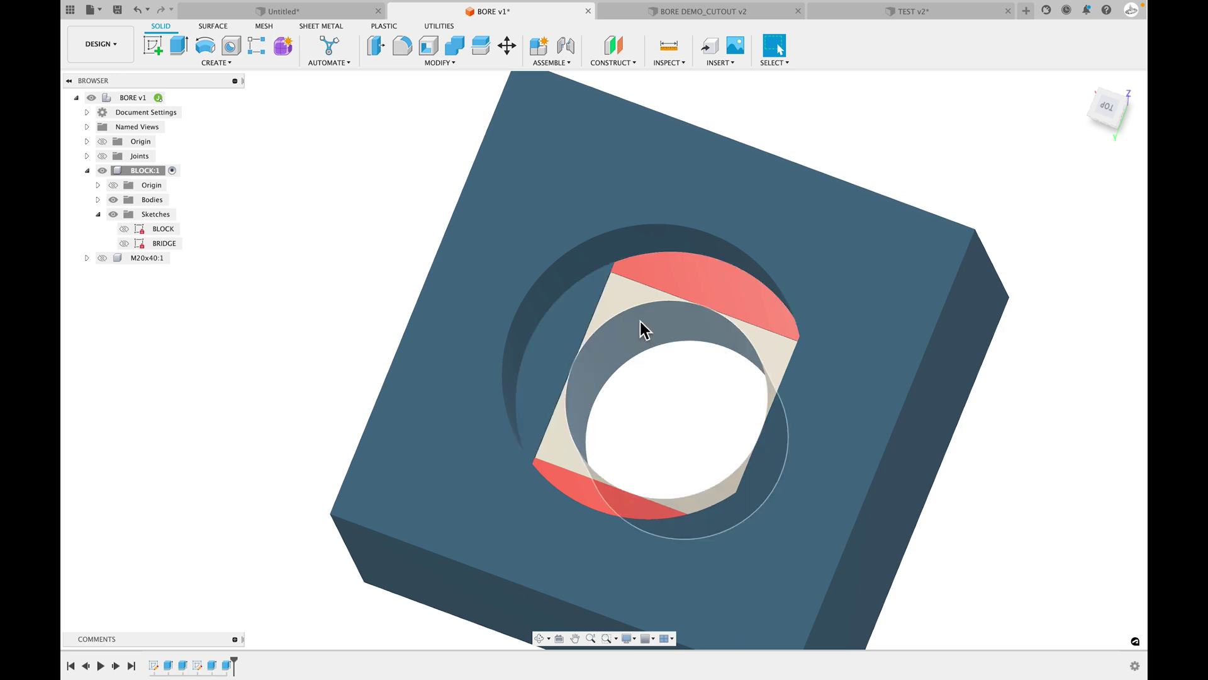
{"action": "left_click", "coordinate": [87, 171]}
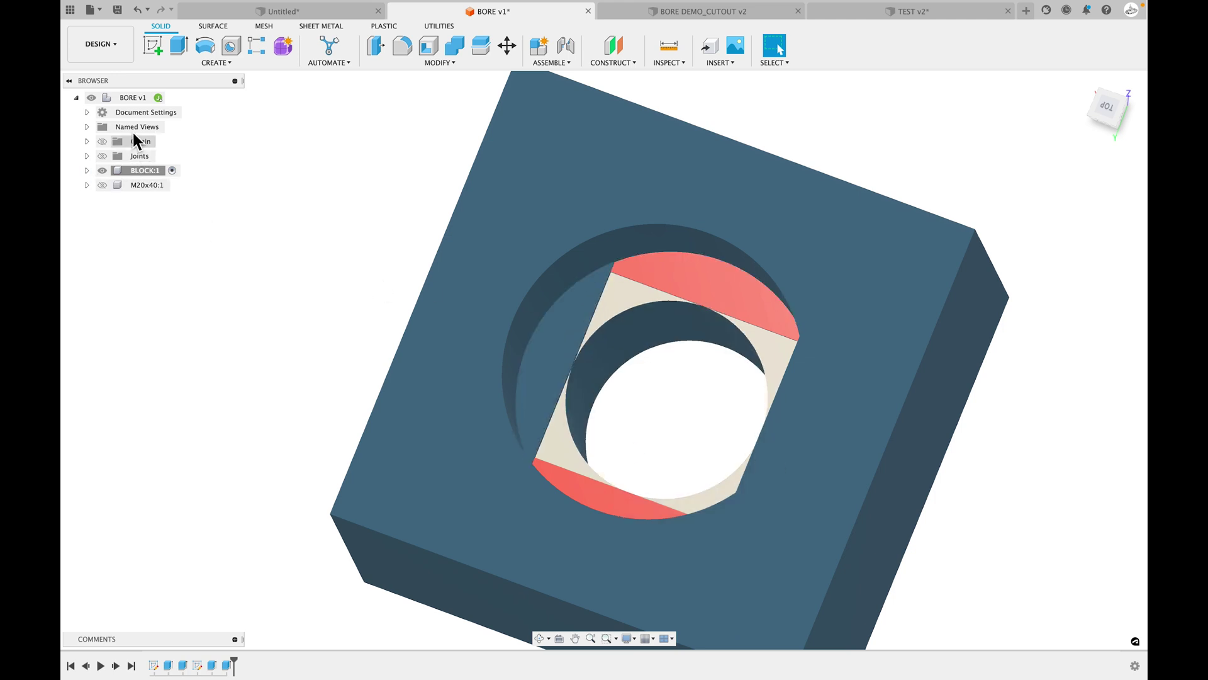
{"action": "left_click", "coordinate": [173, 98]}
{"action": "left_click", "coordinate": [228, 61]}
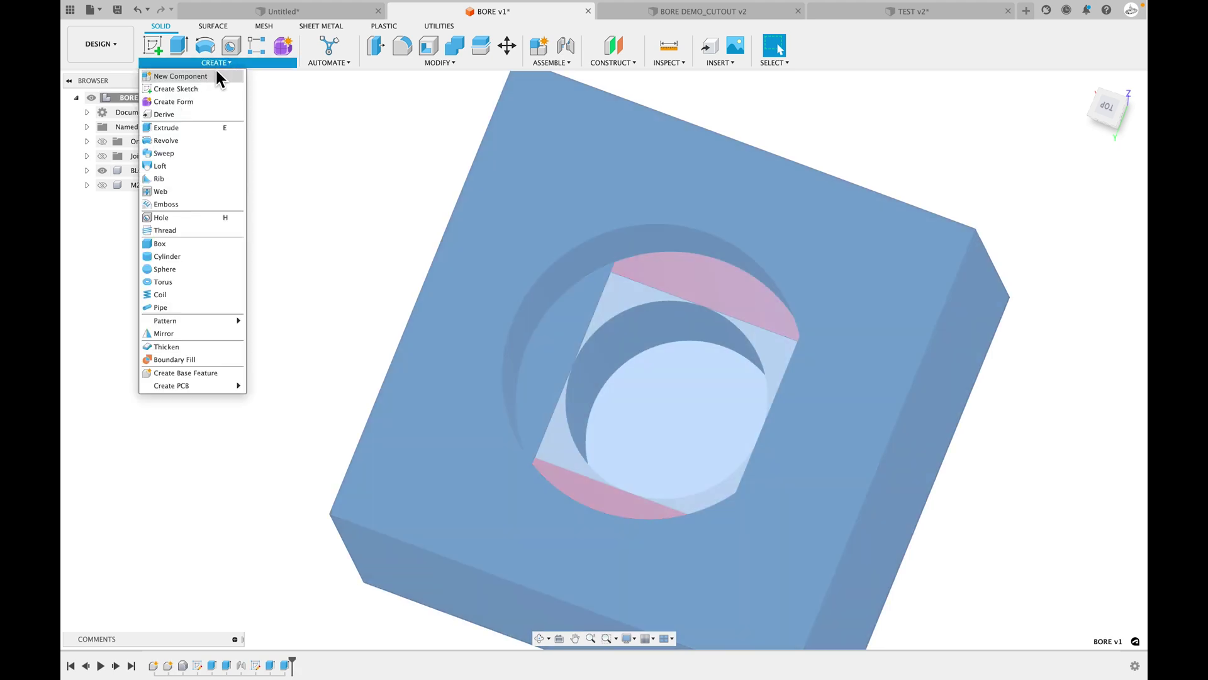
{"action": "left_click", "coordinate": [216, 71]}
{"action": "type", "text": "SUBTRA"}
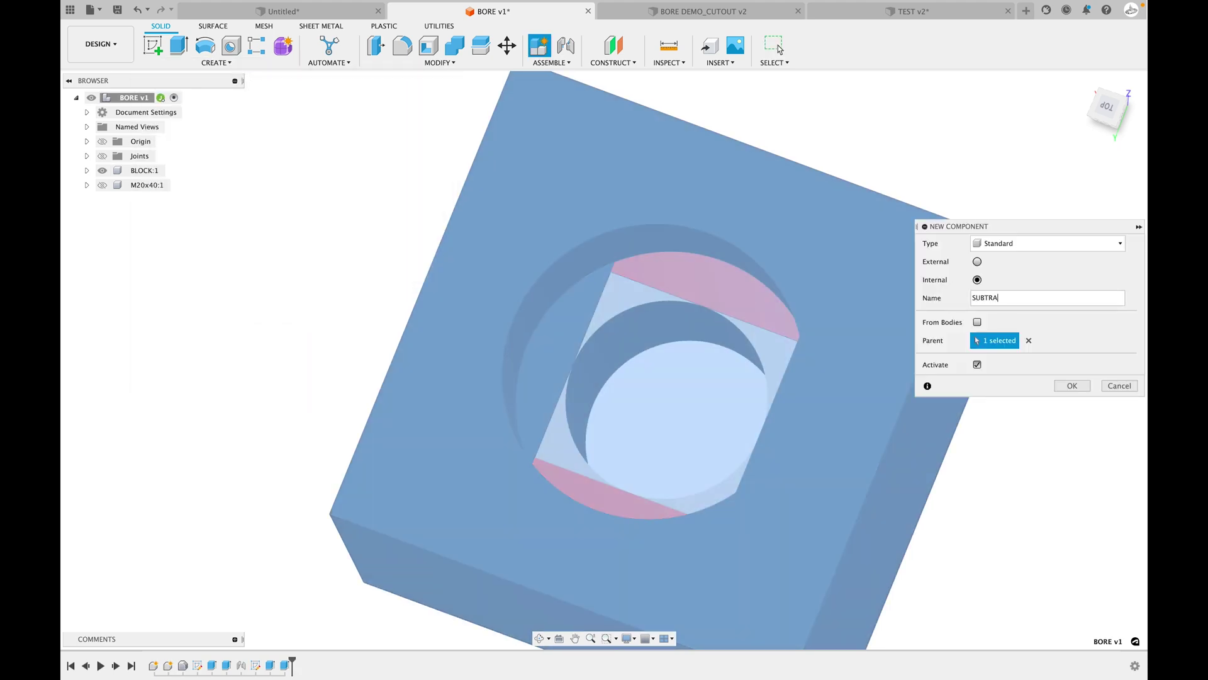
{"action": "type", "text": "CTION"}
{"action": "key", "text": "Return"}
Start a sketch on the block's top face and project that face plus all eight stepped ledge faces inside the counterbore.
{"action": "middle_click_drag", "start_coordinate": [825, 453], "coordinate": [819, 416], "text": "shift"}
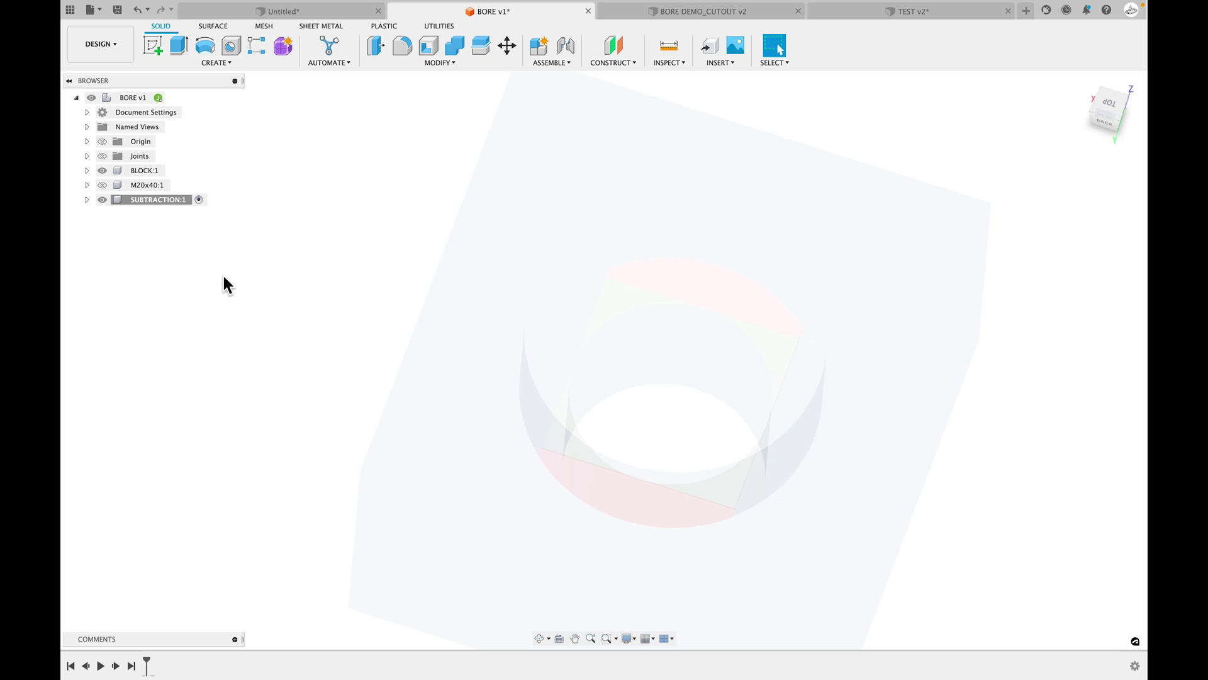
{"action": "left_click", "coordinate": [155, 45]}
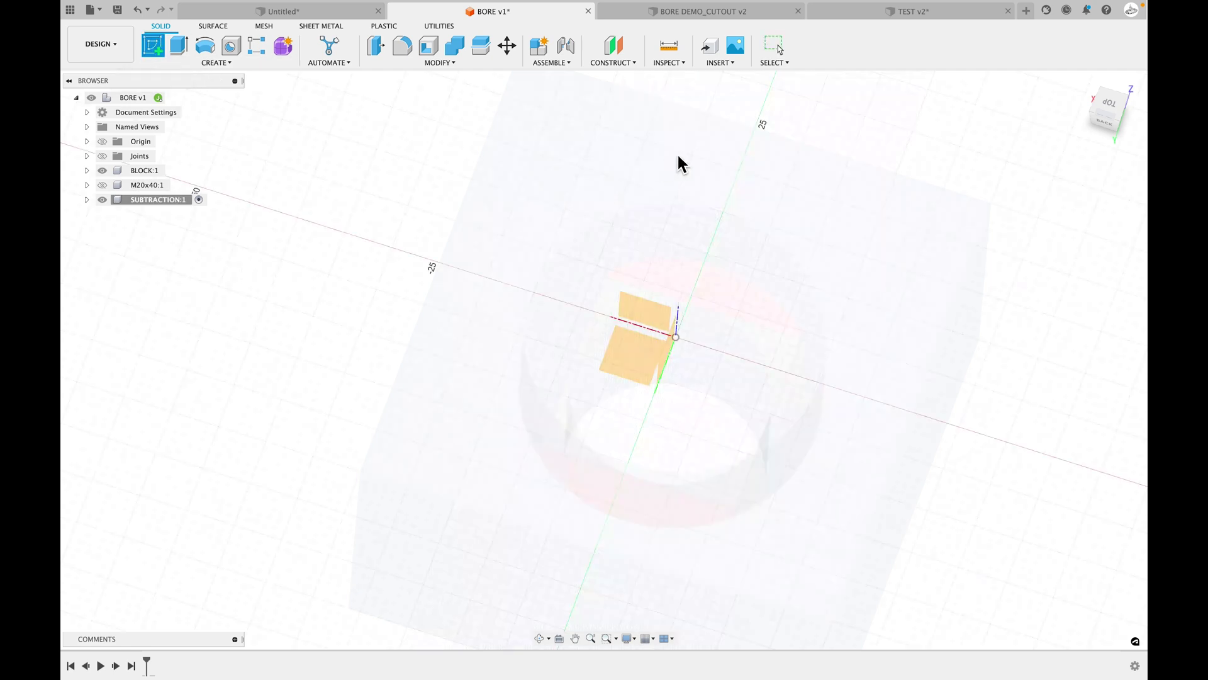
{"action": "left_click", "coordinate": [618, 171]}
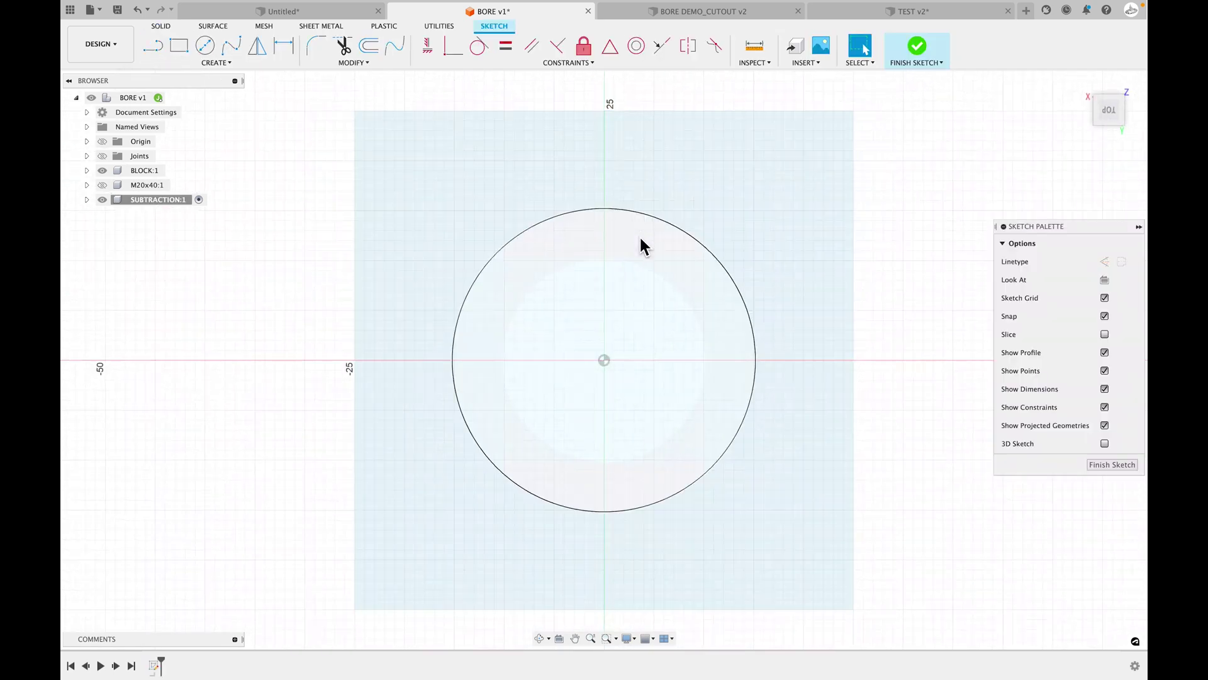
{"action": "key", "text": "p"}
{"action": "left_click", "coordinate": [652, 237]}
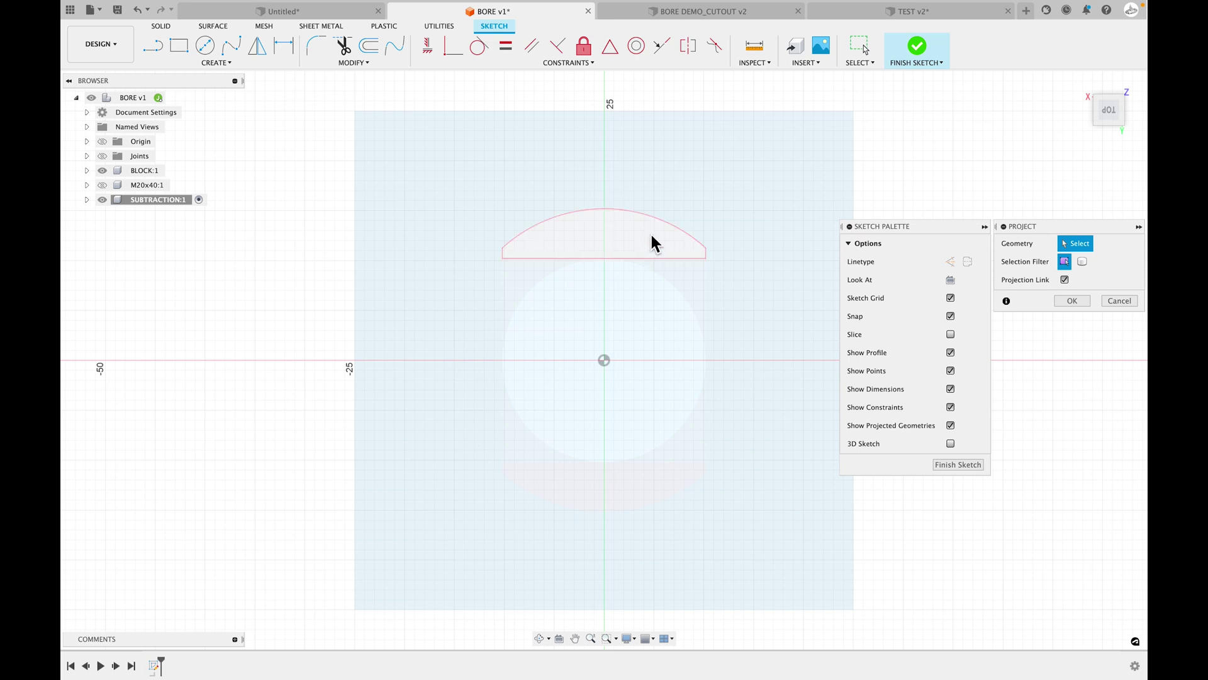
{"action": "left_click", "coordinate": [233, 63]}
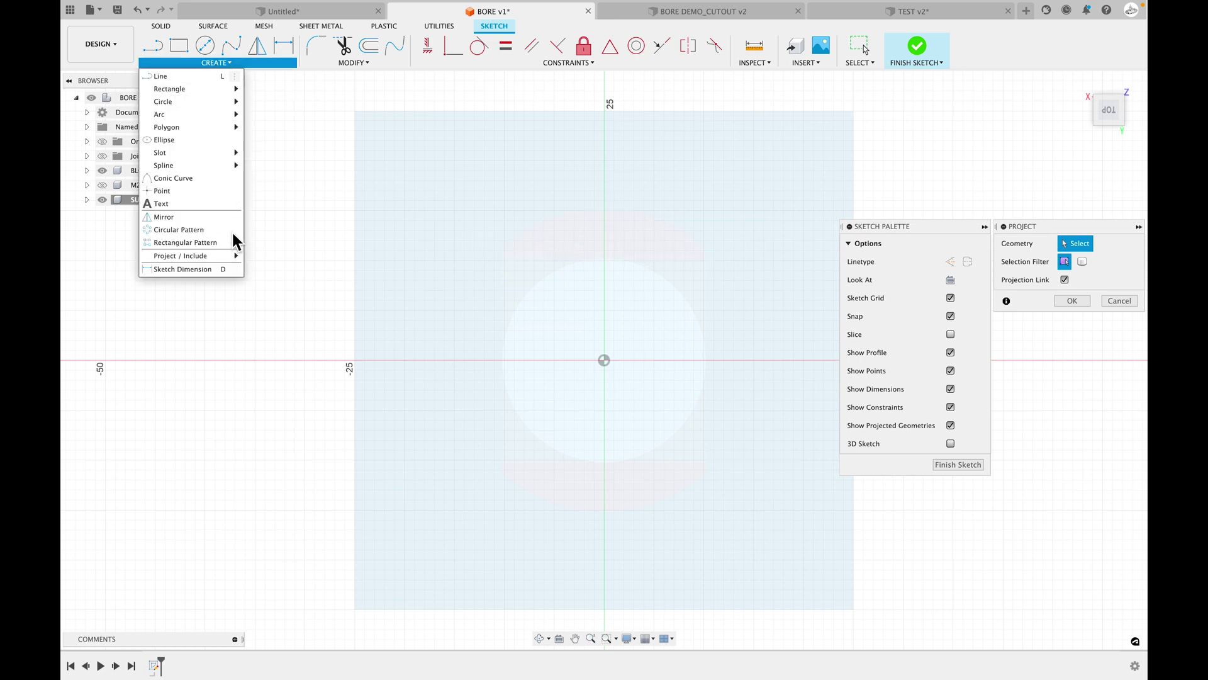
{"action": "mouse_move", "coordinate": [211, 255]}
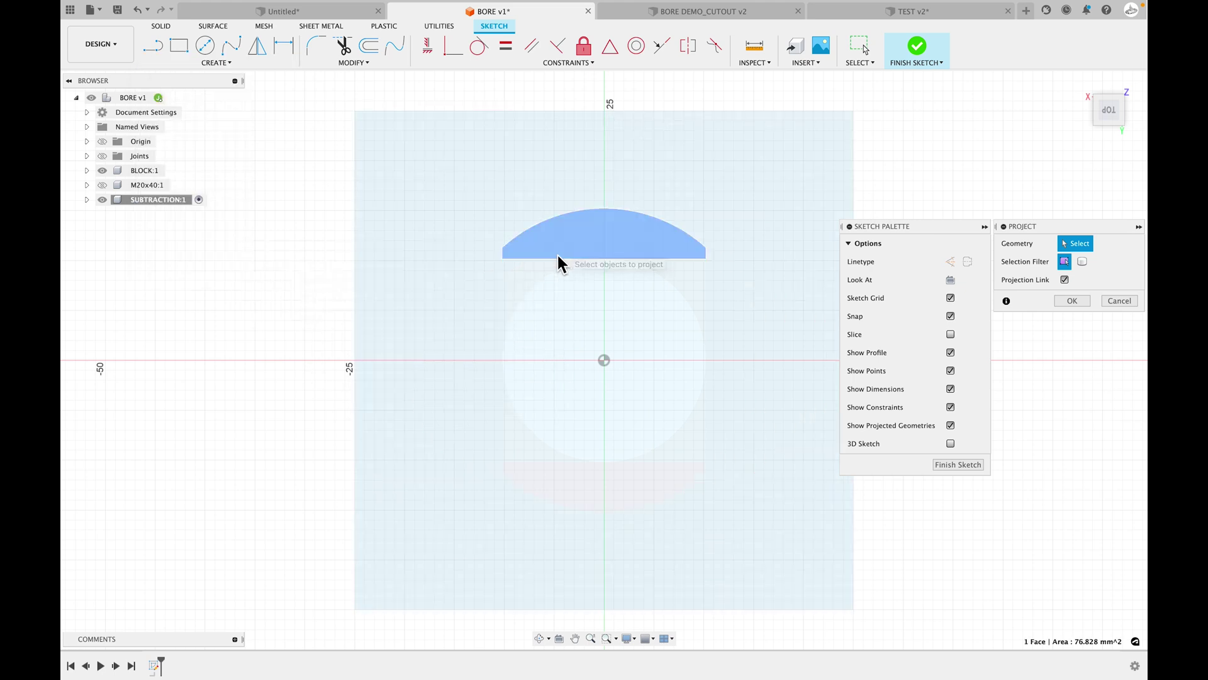
{"action": "left_click", "coordinate": [558, 255]}
{"action": "left_click", "coordinate": [496, 296]}
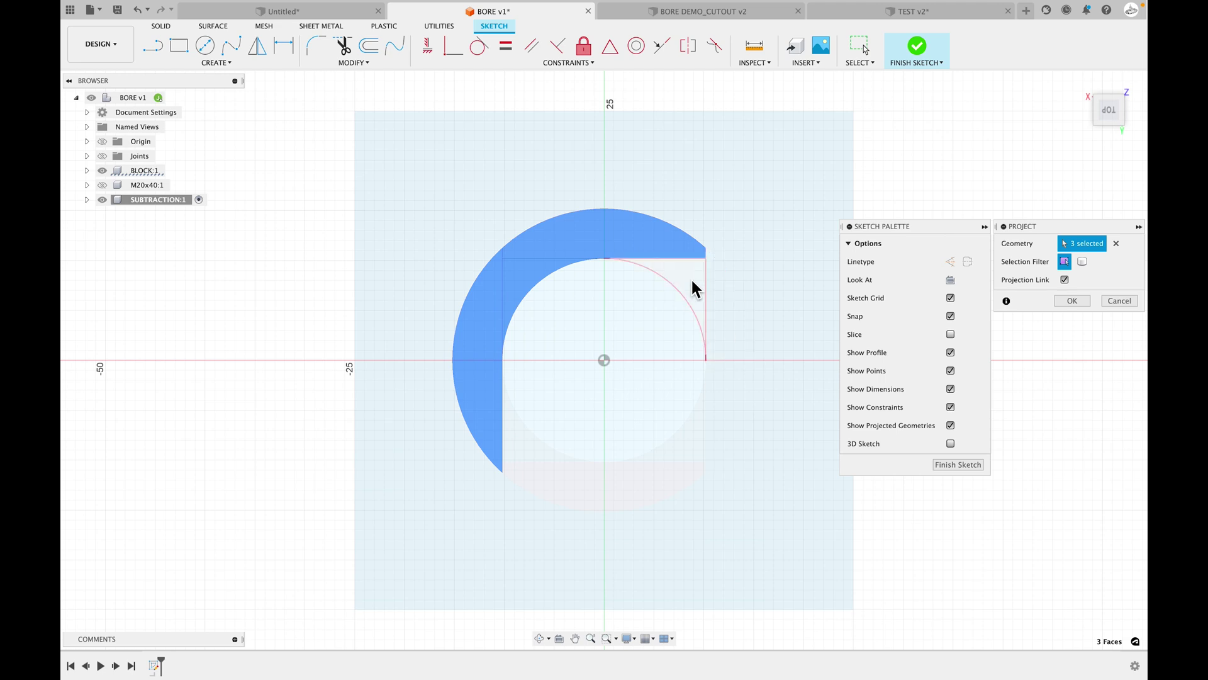
{"action": "left_click", "coordinate": [727, 327]}
{"action": "left_click", "coordinate": [686, 444]}
{"action": "left_click", "coordinate": [606, 472]}
{"action": "left_click", "coordinate": [516, 434]}
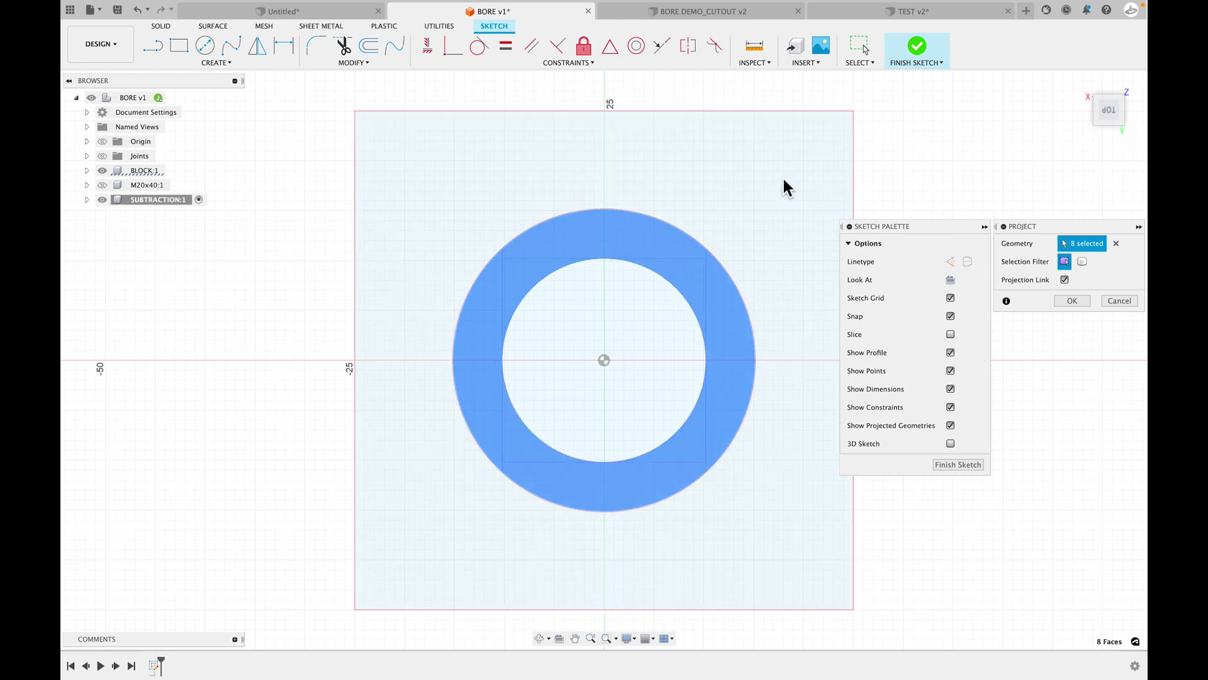
{"action": "left_click", "coordinate": [762, 188]}
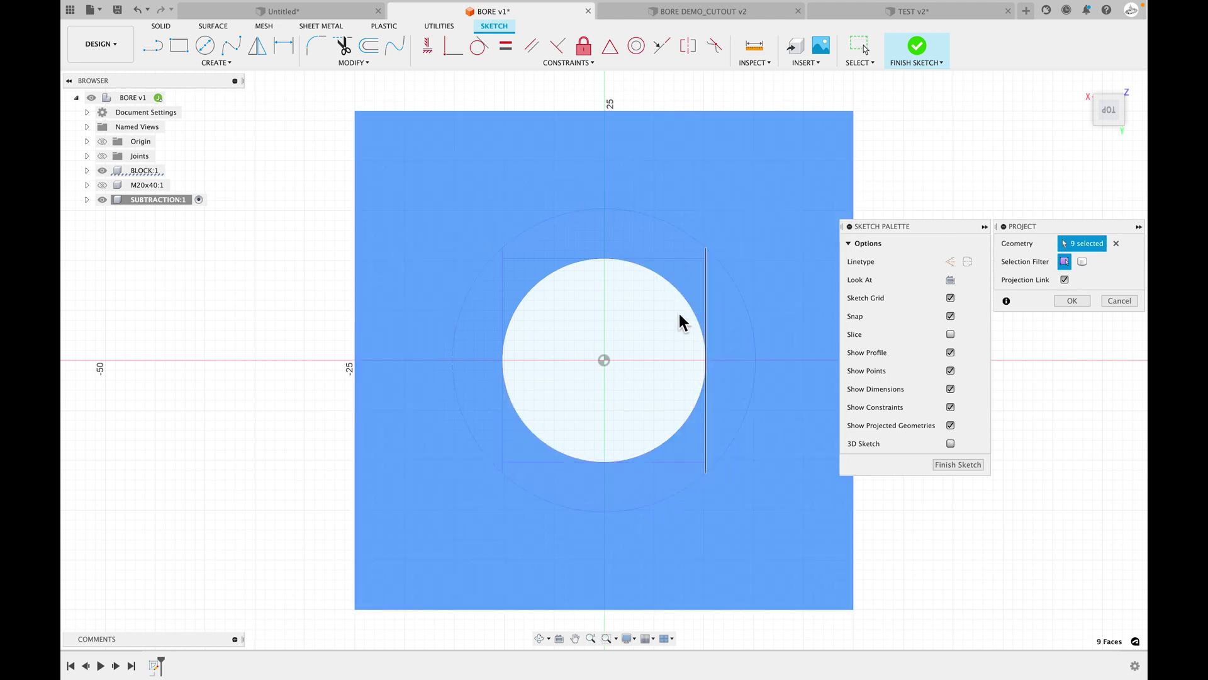
{"action": "left_click", "coordinate": [1070, 301]}
Extrude the inner circle profile by -52 mm as a new body, showing the M20x40 component only as a length reference.
{"action": "mouse_move", "coordinate": [812, 253]}
{"action": "middle_mouse_down", "text": "shift"}
{"action": "mouse_move", "coordinate": [791, 265]}
{"action": "mouse_move", "coordinate": [766, 232]}
{"action": "mouse_move", "coordinate": [679, 274]}
{"action": "mouse_move", "coordinate": [648, 237]}
{"action": "mouse_move", "coordinate": [690, 221]}
{"action": "mouse_move", "coordinate": [664, 207]}
{"action": "mouse_move", "coordinate": [493, 220]}
{"action": "middle_mouse_up", "text": "shift"}
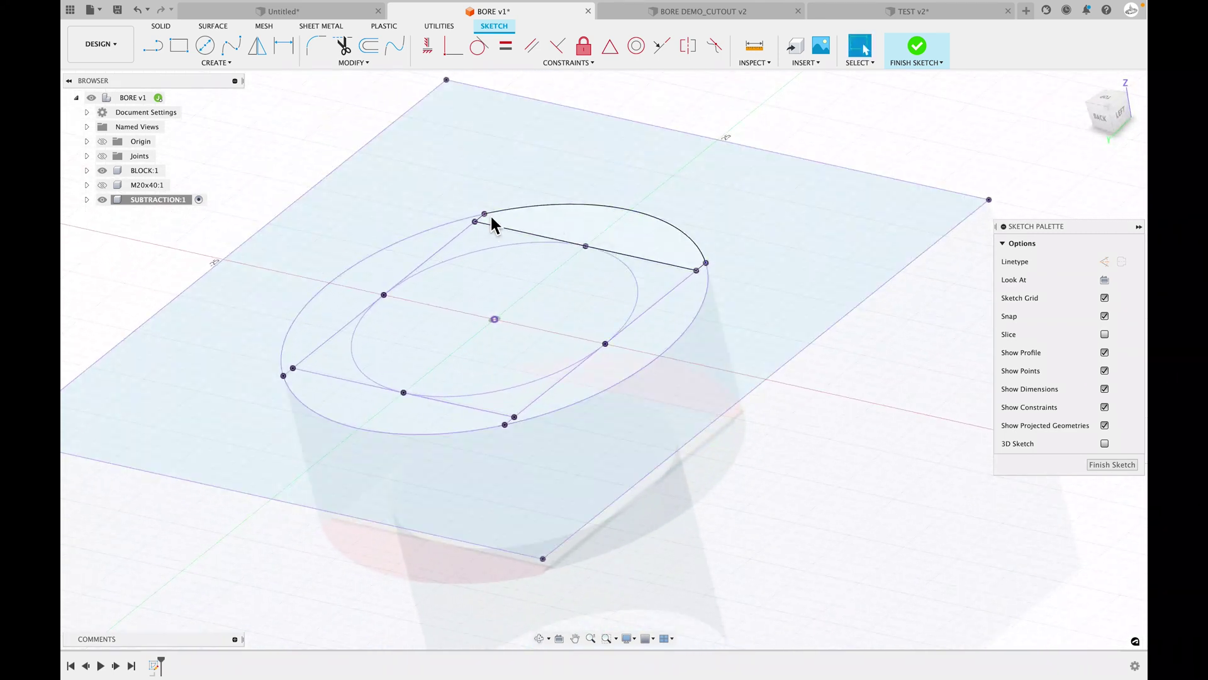
{"action": "scroll", "coordinate": [517, 294], "scroll_direction": "down", "scroll_amount": 2}
{"action": "key", "text": "e"}
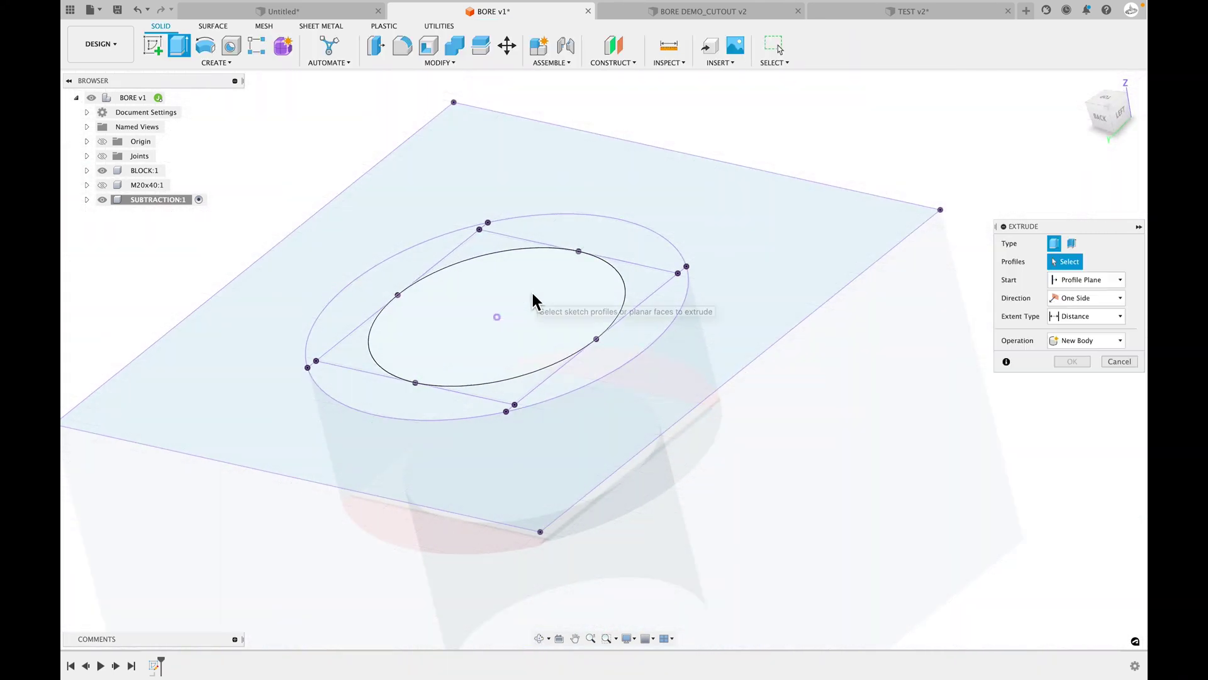
{"action": "left_click", "coordinate": [525, 301]}
{"action": "scroll", "coordinate": [544, 280], "scroll_direction": "down", "scroll_amount": 5}
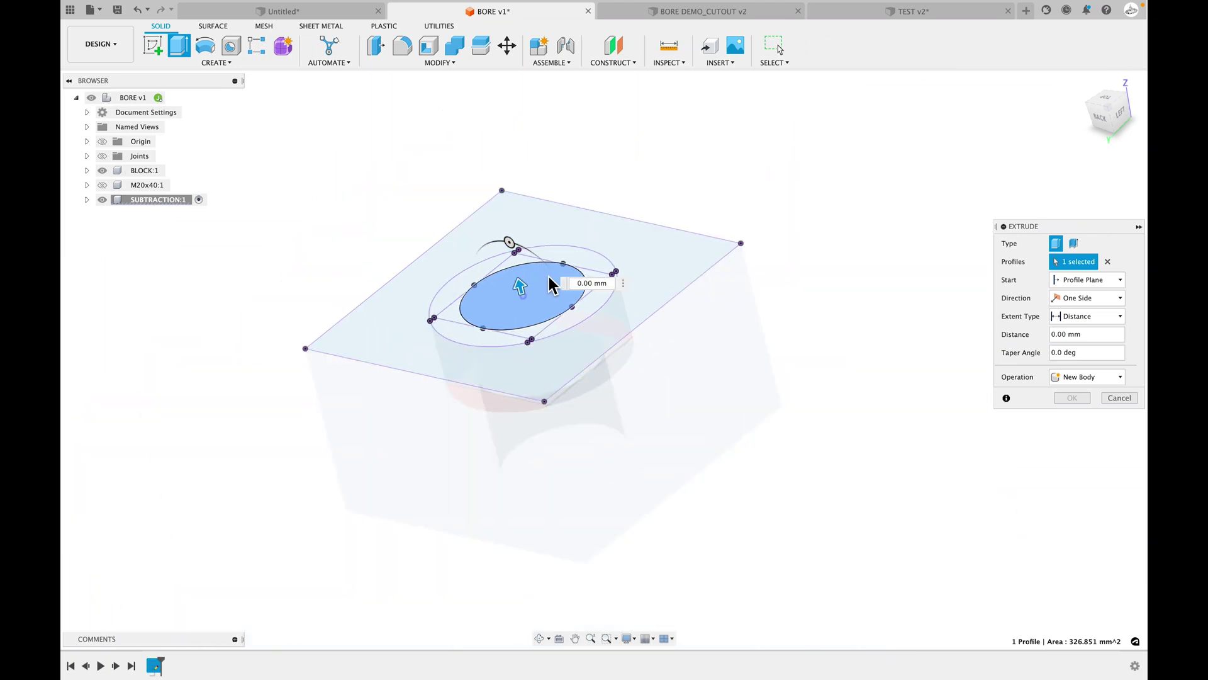
{"action": "left_click", "coordinate": [102, 184]}
{"action": "middle_click_drag", "start_coordinate": [604, 418], "coordinate": [715, 329], "text": "shift"}
{"action": "type", "text": "-52"}
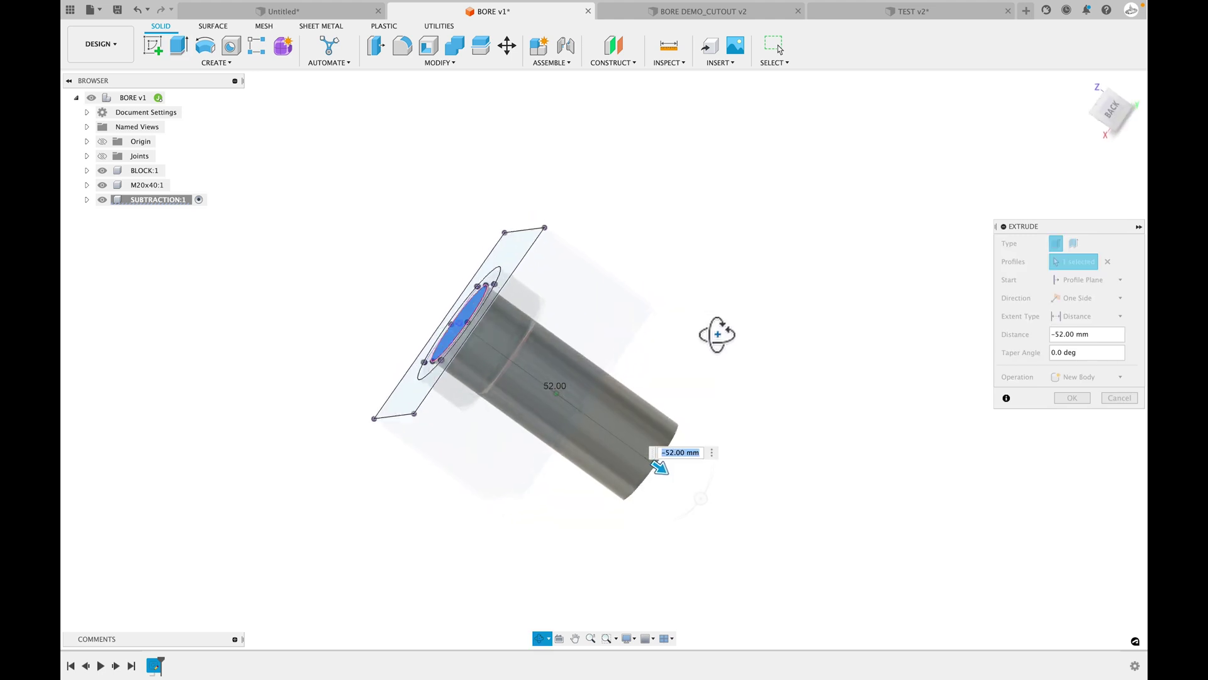
{"action": "left_click", "coordinate": [1073, 398]}
{"action": "left_click", "coordinate": [108, 185]}
{"action": "left_click", "coordinate": [102, 185]}
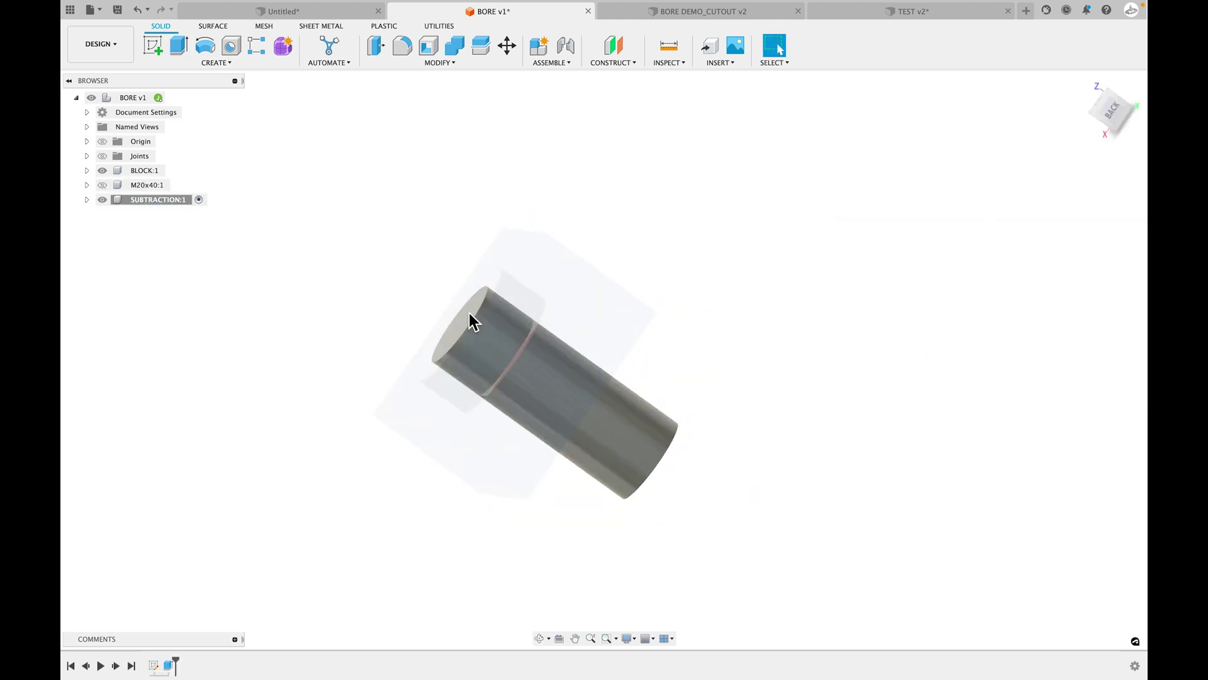
Show the sketch inside the SUBTRACTION component and rename it SUBTRACT.
{"action": "mouse_move", "coordinate": [728, 424]}
{"action": "middle_mouse_down", "text": "shift"}
{"action": "mouse_move", "coordinate": [764, 404]}
{"action": "mouse_move", "coordinate": [728, 394]}
{"action": "mouse_move", "coordinate": [747, 445]}
{"action": "mouse_move", "coordinate": [724, 434]}
{"action": "middle_mouse_up", "text": "shift"}
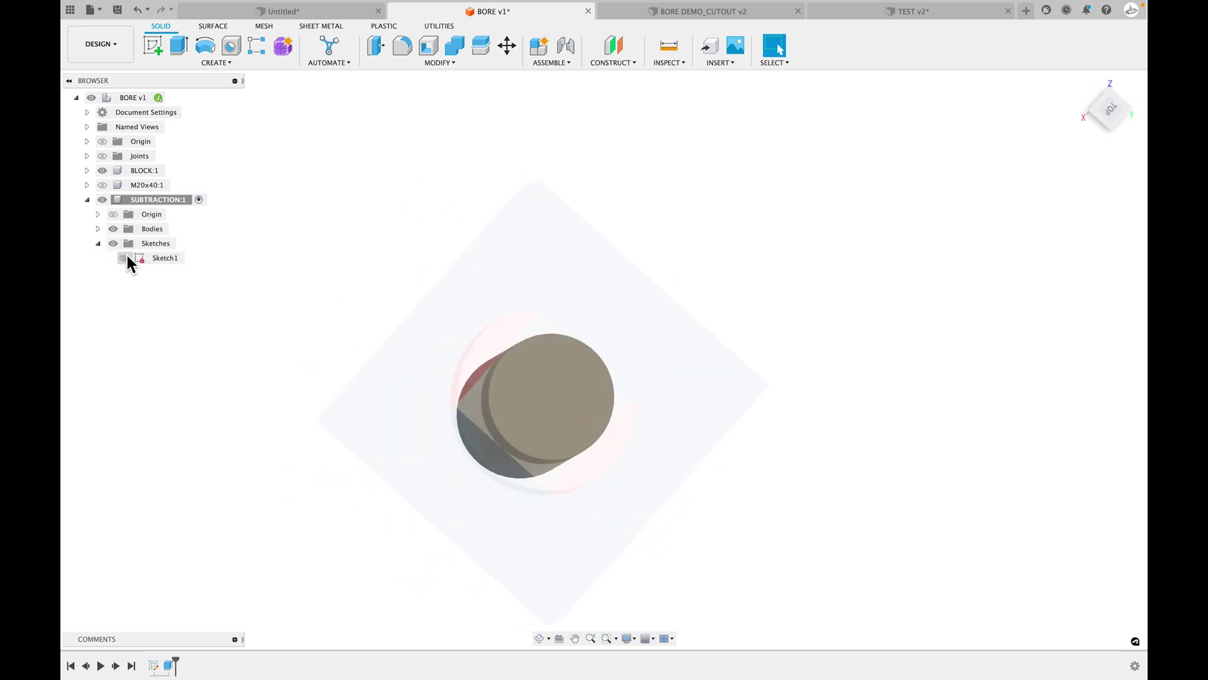
{"action": "left_click", "coordinate": [123, 258]}
{"action": "scroll", "coordinate": [423, 291], "scroll_direction": "up", "scroll_amount": 3}
{"action": "left_click", "coordinate": [163, 258]}
{"action": "left_click", "coordinate": [163, 258]}
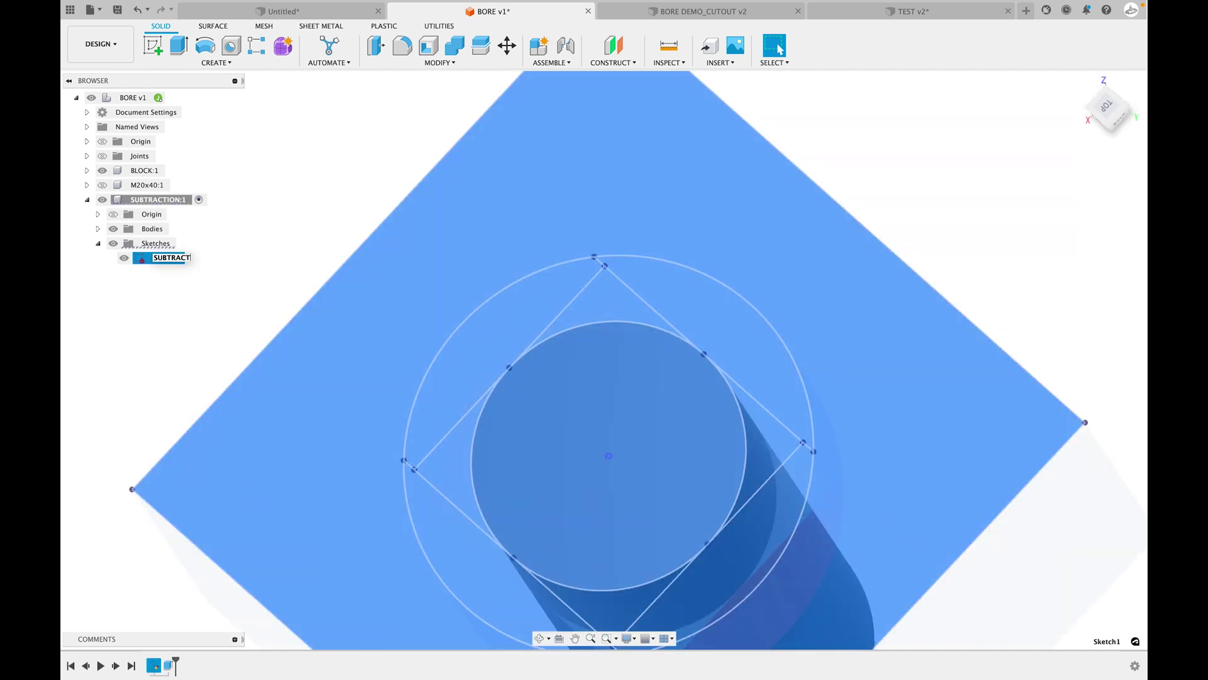
{"action": "left_click", "coordinate": [98, 244]}
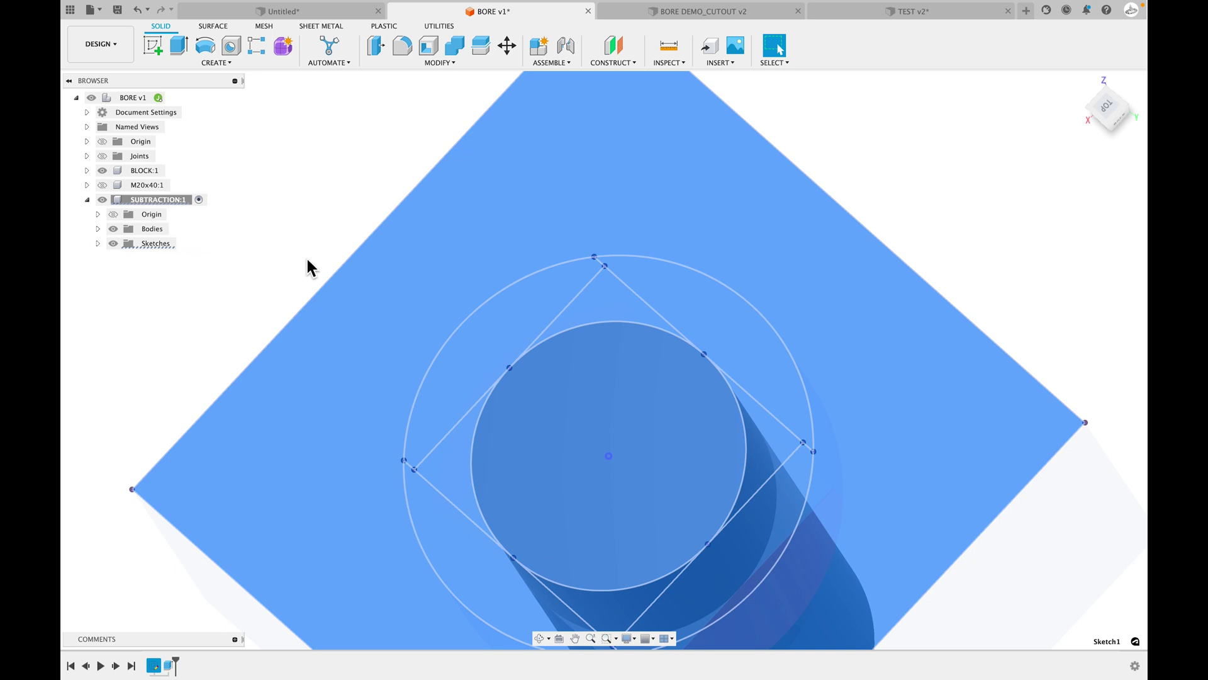
{"action": "mouse_move", "coordinate": [305, 267]}
{"action": "middle_mouse_down", "text": "shift"}
{"action": "mouse_move", "coordinate": [311, 235]}
{"action": "mouse_move", "coordinate": [313, 246]}
{"action": "middle_mouse_up", "text": "shift"}
{"action": "left_click", "coordinate": [312, 246]}
Extrude the two opposite outer segments above the red ledges by -12.2 mm as new bodies, taking the depth from the recessed face.
{"action": "key", "text": "e"}
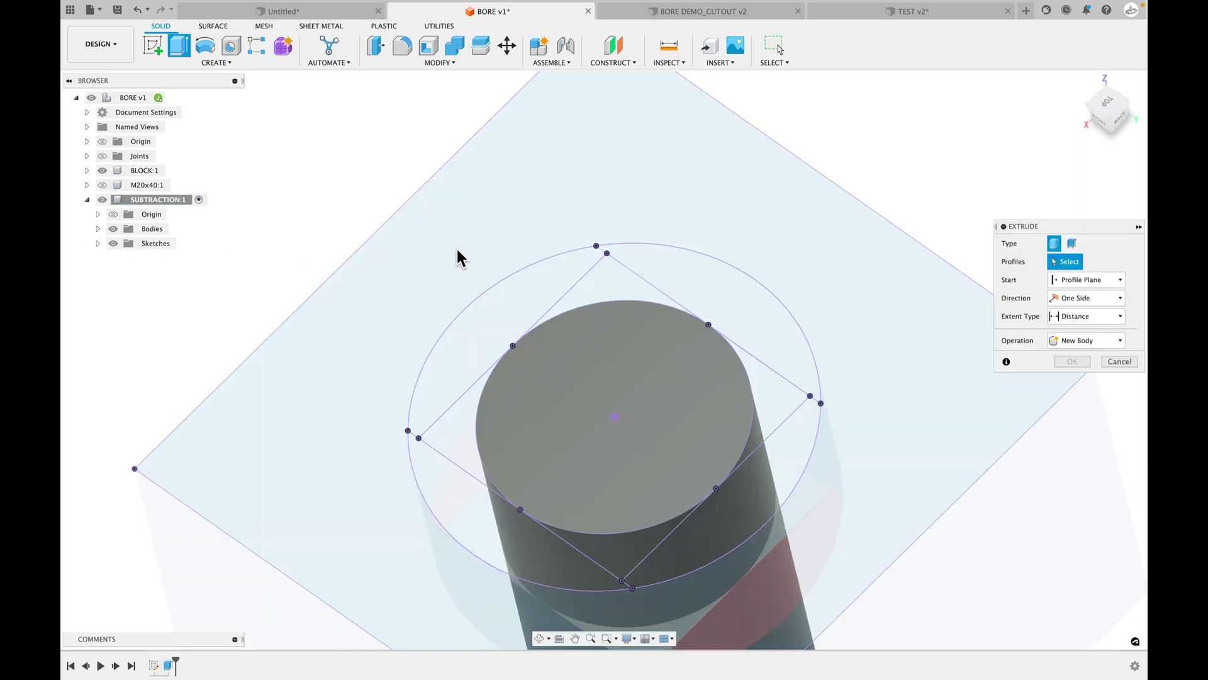
{"action": "left_click", "coordinate": [482, 346]}
{"action": "middle_click_drag", "start_coordinate": [506, 352], "coordinate": [467, 446], "text": "shift"}
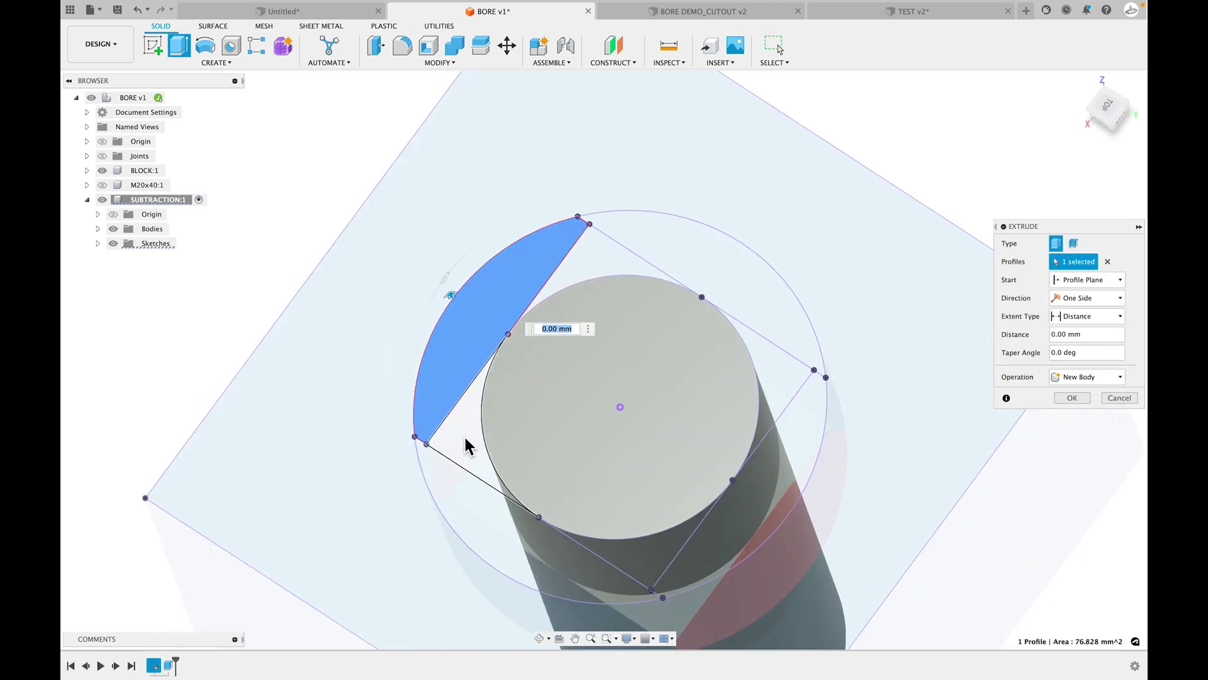
{"action": "left_click", "coordinate": [467, 446]}
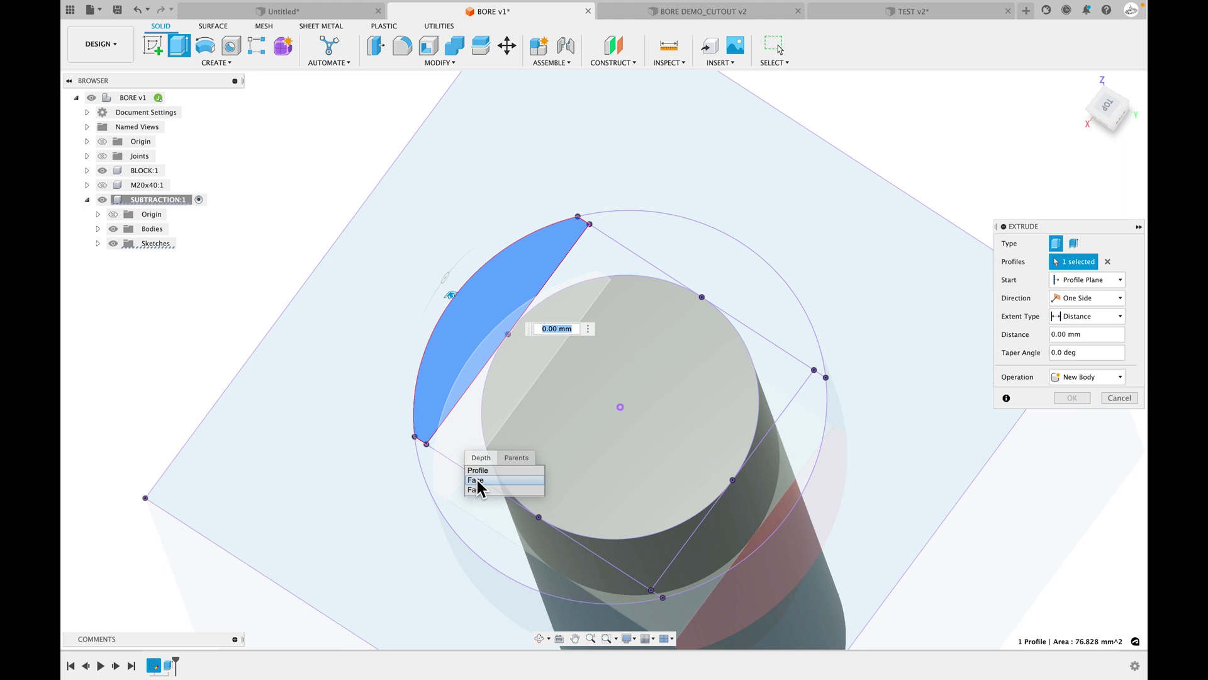
{"action": "left_click", "coordinate": [478, 481]}
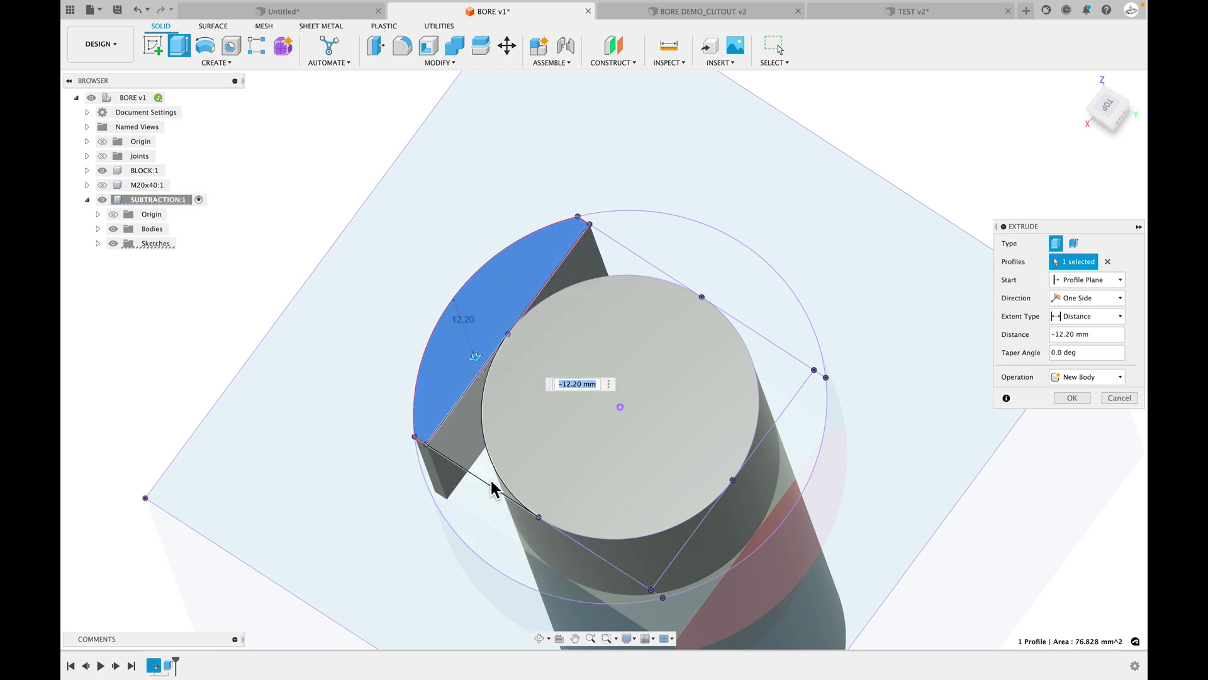
{"action": "left_click", "coordinate": [782, 469]}
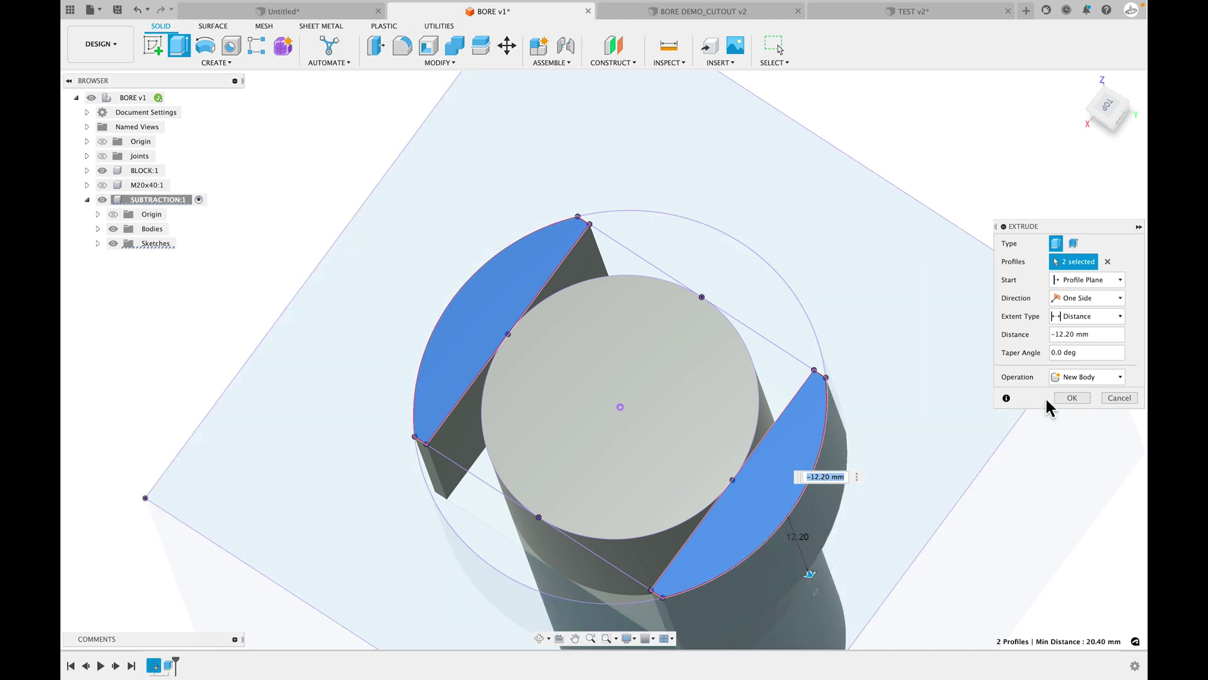
{"action": "key", "text": "Return"}
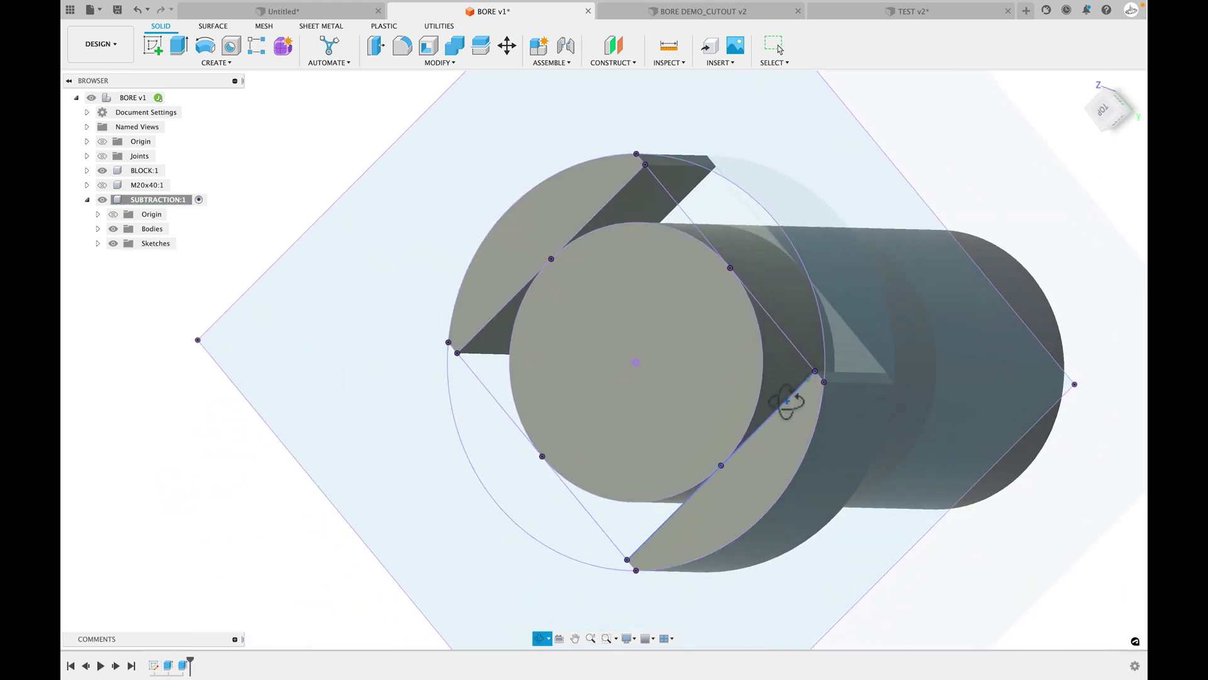
Extrude the other two opposite outer segments by -12 mm with the Join operation, taking the depth from the counterbore floor.
{"action": "key", "text": "e"}
{"action": "left_click", "coordinate": [751, 267]}
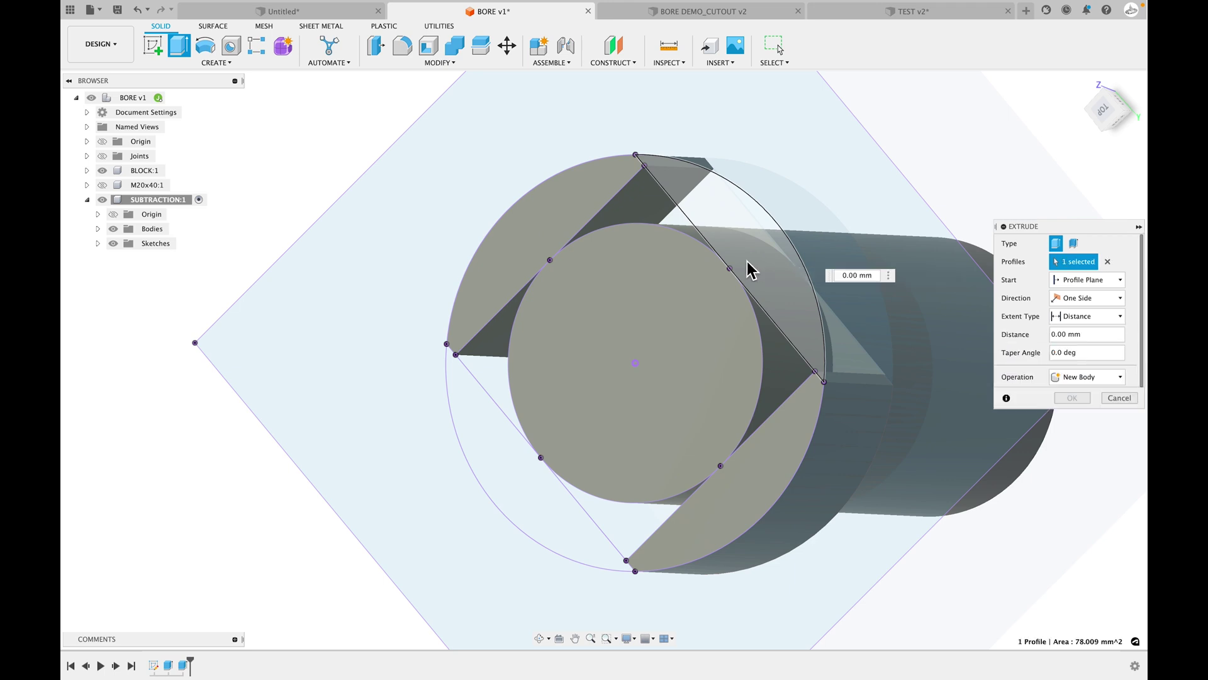
{"action": "left_click", "coordinate": [477, 437]}
{"action": "mouse_move", "coordinate": [477, 436]}
{"action": "middle_mouse_down", "text": "shift"}
{"action": "mouse_move", "coordinate": [803, 346]}
{"action": "mouse_move", "coordinate": [773, 296]}
{"action": "middle_mouse_up", "text": "shift"}
{"action": "left_click", "coordinate": [773, 297]}
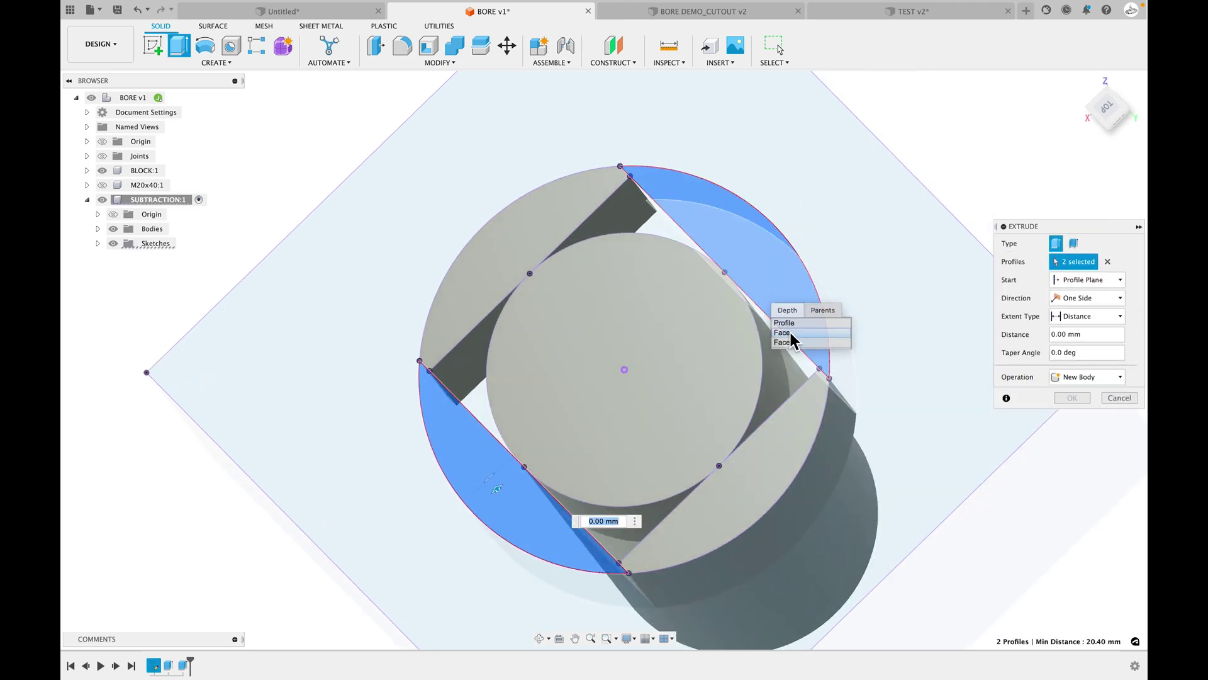
{"action": "left_click", "coordinate": [787, 333]}
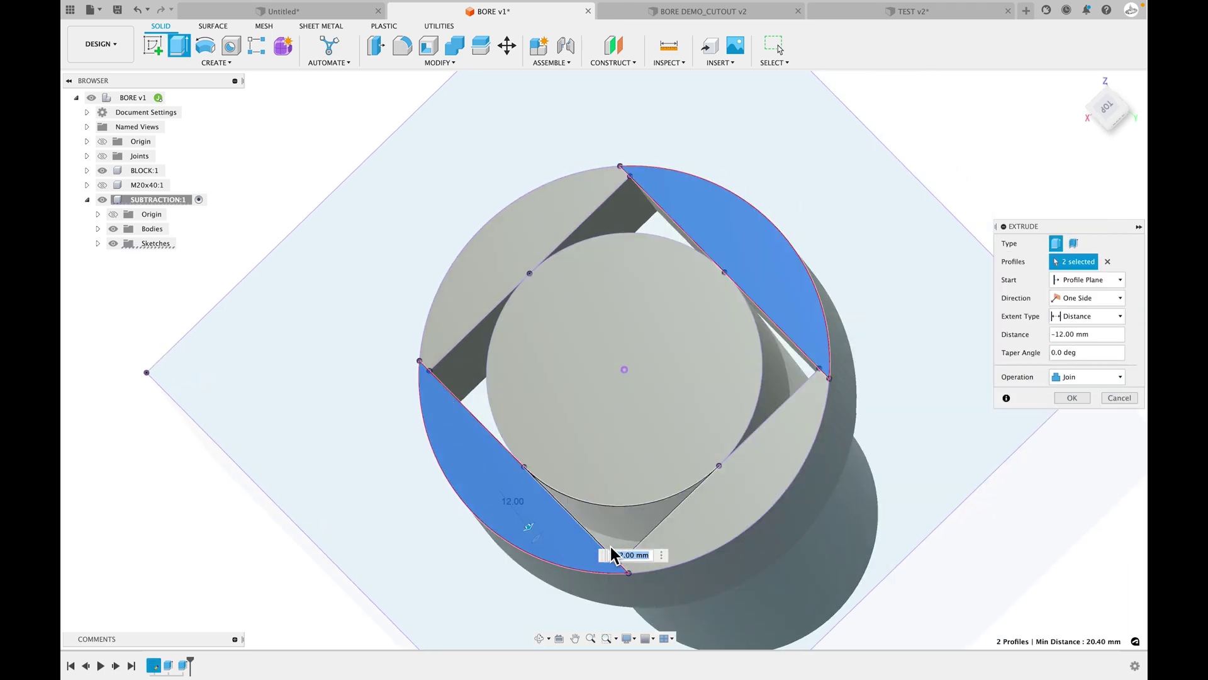
{"action": "left_click", "coordinate": [633, 554]}
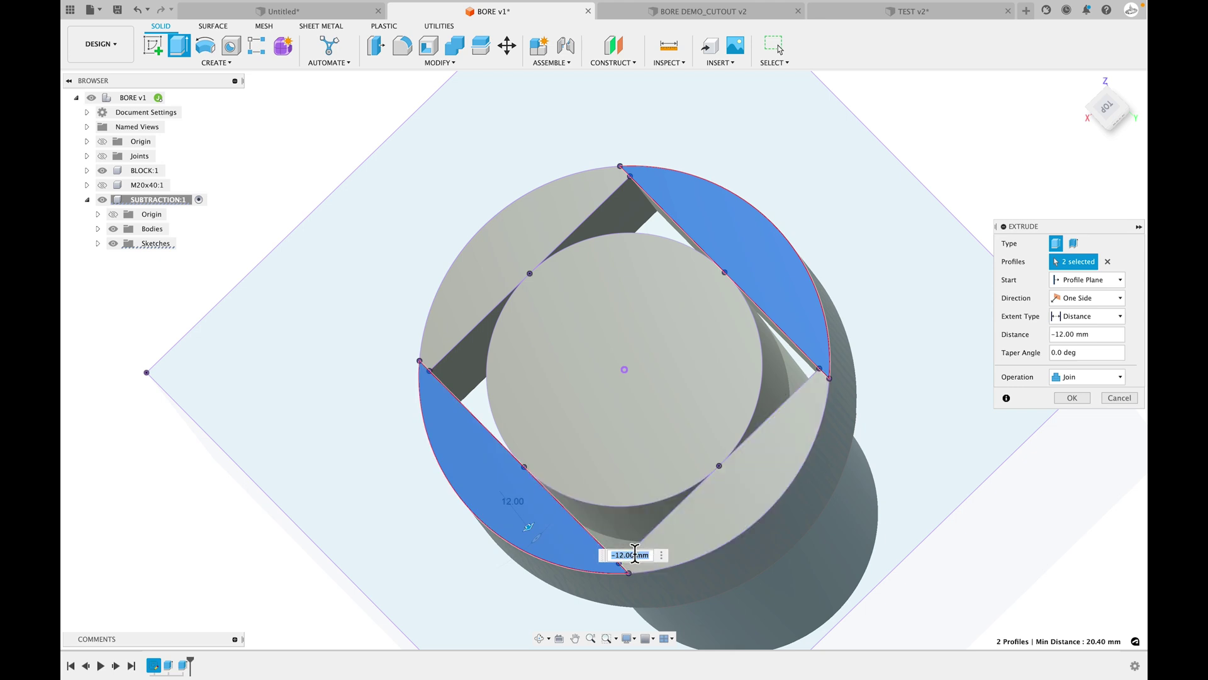
{"action": "left_click", "coordinate": [1072, 398]}
Extrude the four corner profiles between the square and the inner circle by -12.4 mm with the Join operation, taking the depth from the deepest face.
{"action": "key", "text": "e"}
{"action": "left_click", "coordinate": [629, 209]}
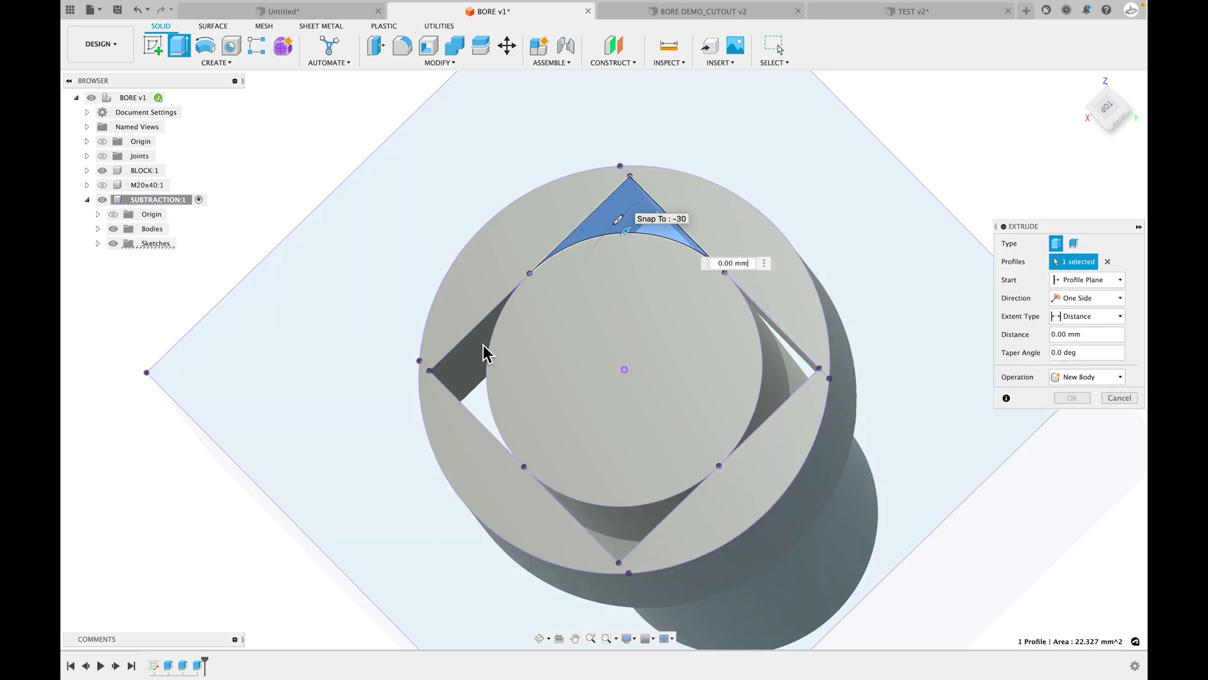
{"action": "left_click", "coordinate": [475, 373]}
{"action": "left_click", "coordinate": [610, 501]}
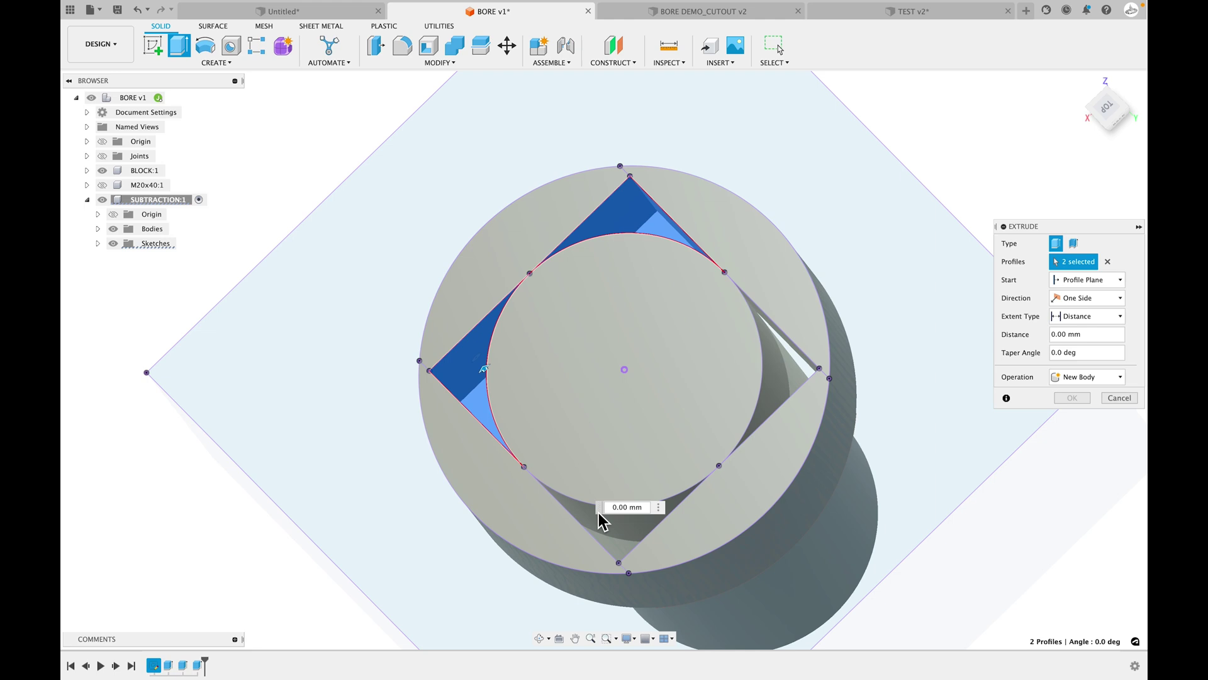
{"action": "left_click", "coordinate": [791, 370]}
{"action": "mouse_move", "coordinate": [790, 370]}
{"action": "middle_mouse_down", "text": "shift"}
{"action": "mouse_move", "coordinate": [792, 343]}
{"action": "mouse_move", "coordinate": [791, 360]}
{"action": "middle_mouse_up", "text": "shift"}
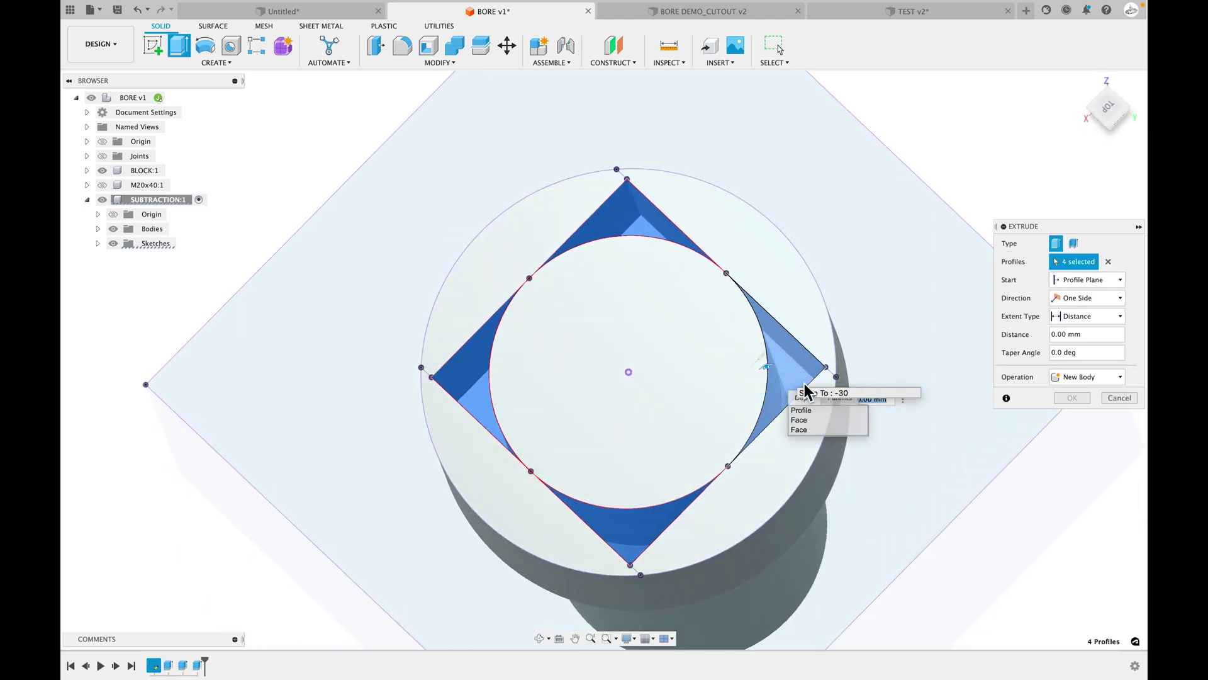
{"action": "left_click", "coordinate": [801, 391]}
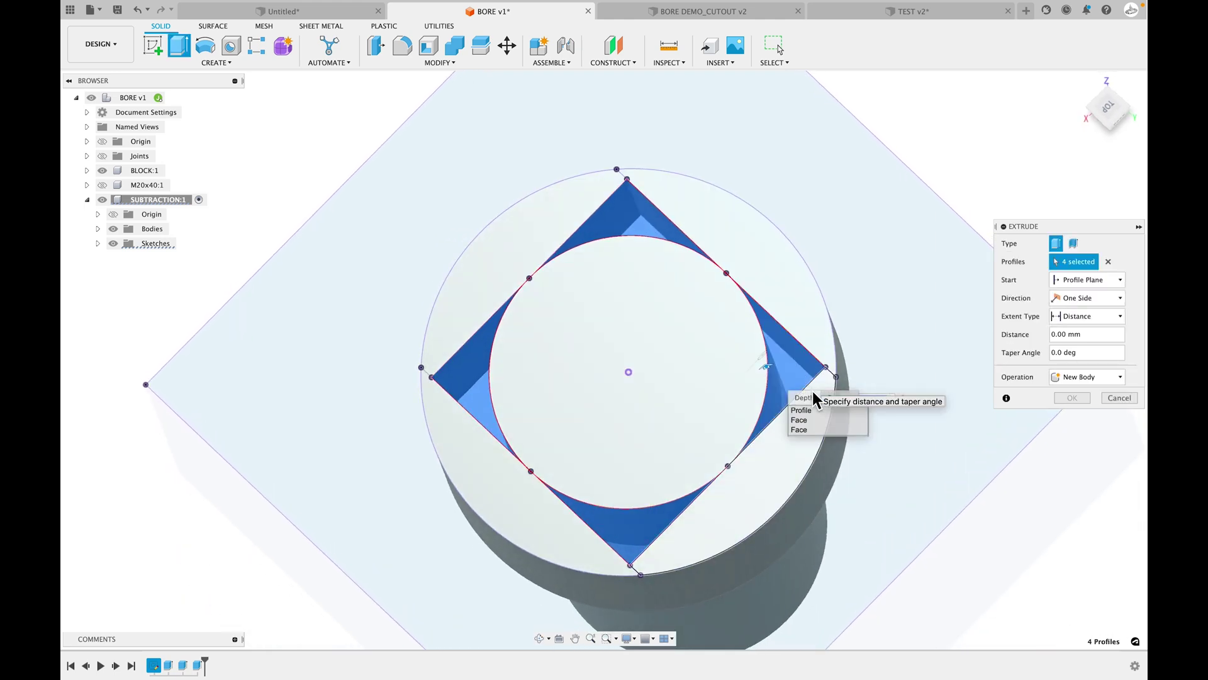
{"action": "left_click", "coordinate": [805, 426]}
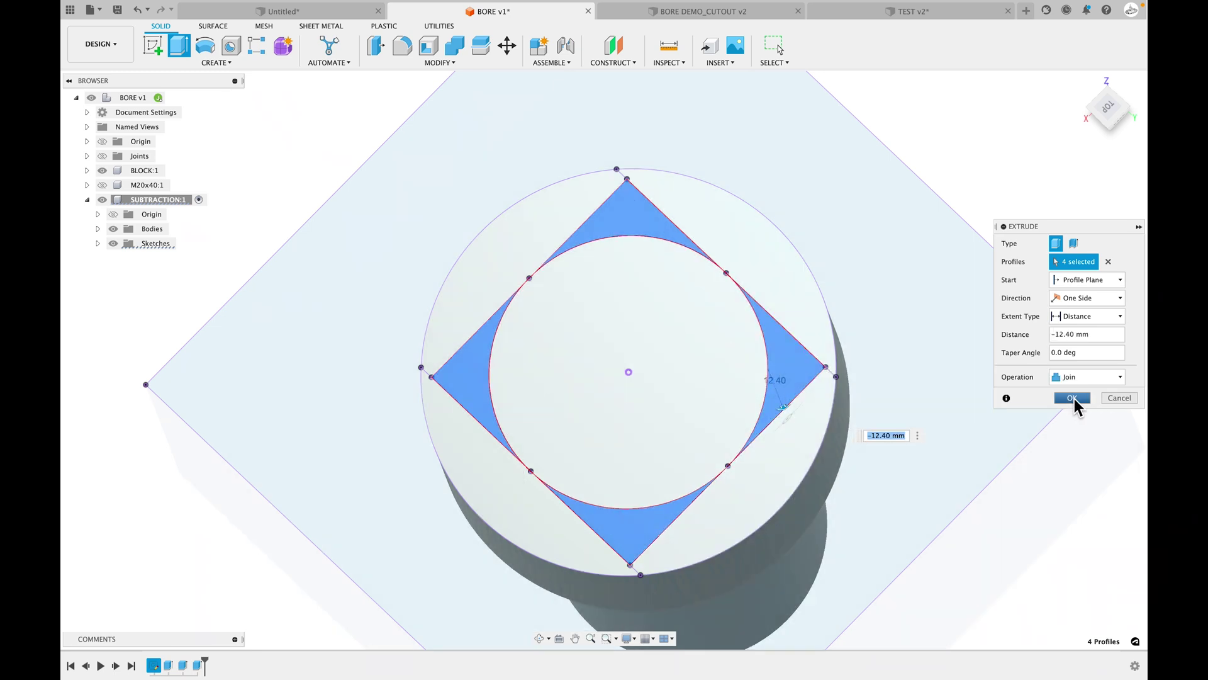
{"action": "key", "text": "Return"}
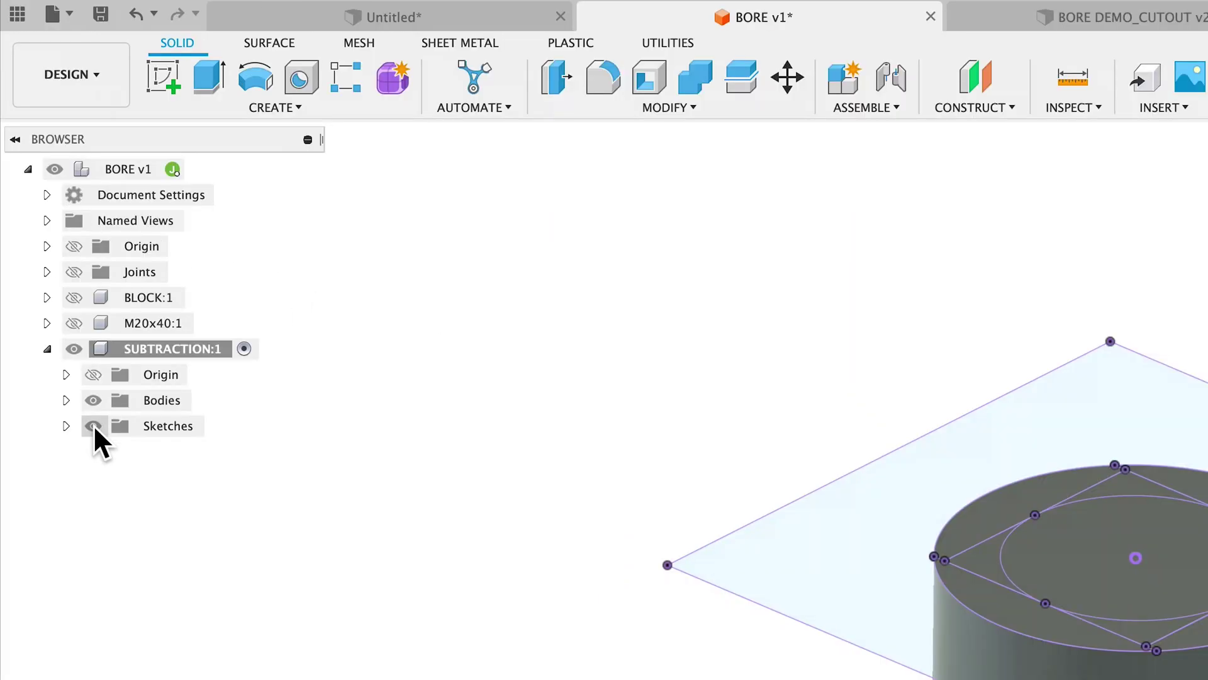
Hide the SUBTRACTION component's sketches and inspect the stepped ledges on the underside of its head.
{"action": "left_click", "coordinate": [114, 243]}
{"action": "middle_click_drag", "start_coordinate": [490, 500], "coordinate": [715, 530], "text": "shift"}
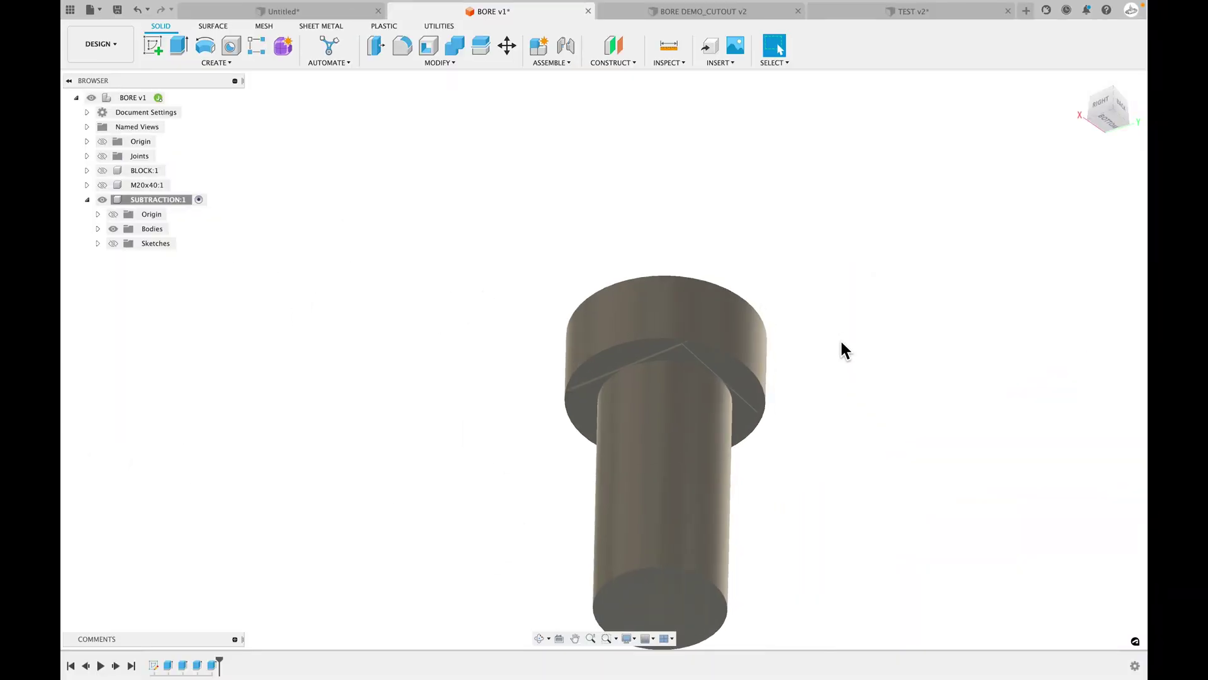
{"action": "scroll", "coordinate": [1207, 611], "scroll_direction": "up", "scroll_amount": 5}
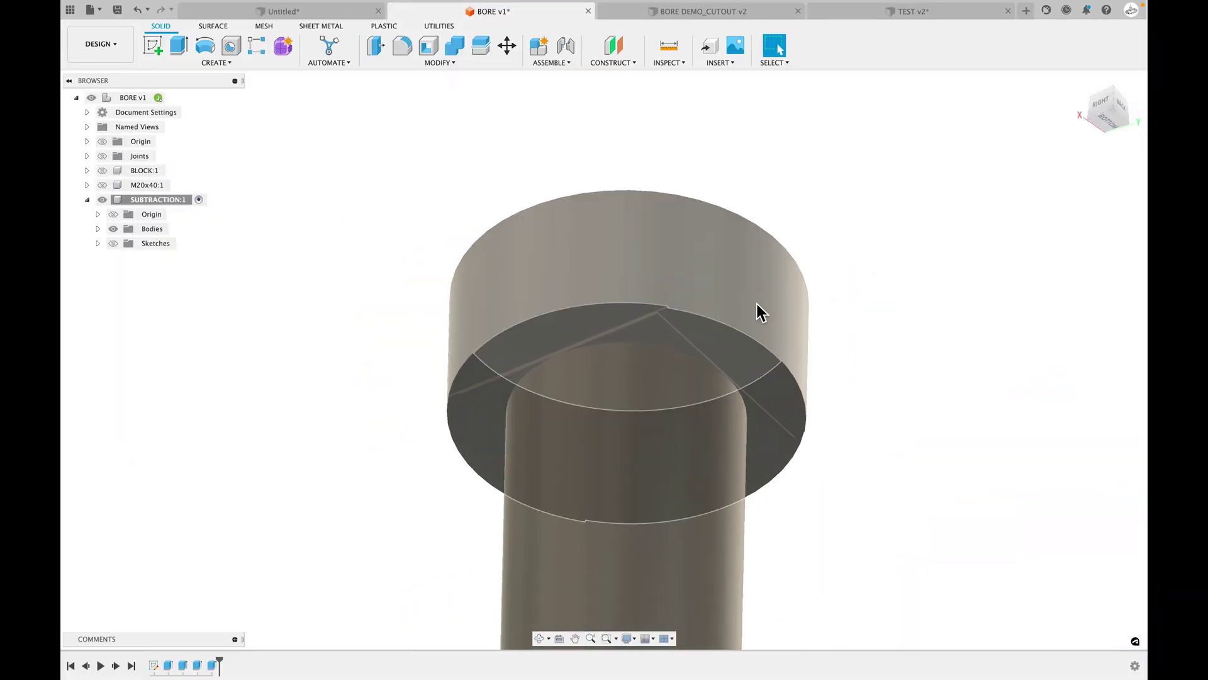
{"action": "scroll", "coordinate": [731, 302], "scroll_direction": "up", "scroll_amount": 6}
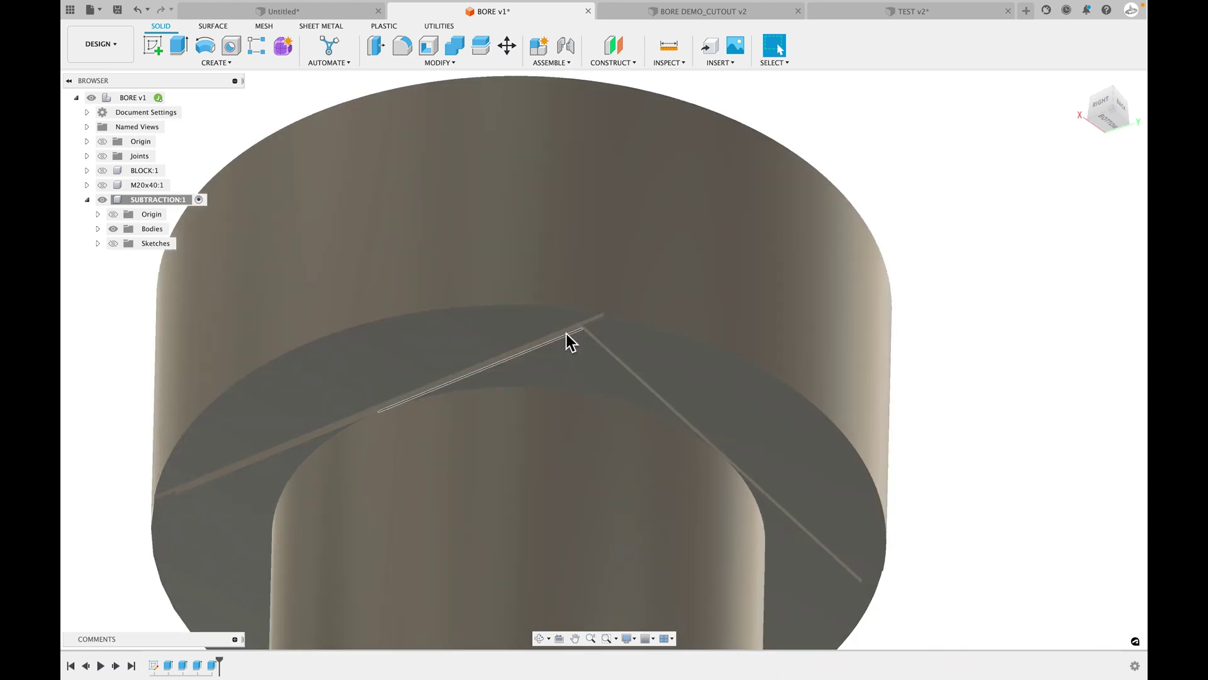
{"action": "scroll", "coordinate": [567, 334], "scroll_direction": "down", "scroll_amount": 5}
{"action": "middle_click_drag", "start_coordinate": [787, 321], "coordinate": [833, 310], "text": "shift"}
{"action": "scroll", "coordinate": [840, 317], "scroll_direction": "up", "scroll_amount": 1}
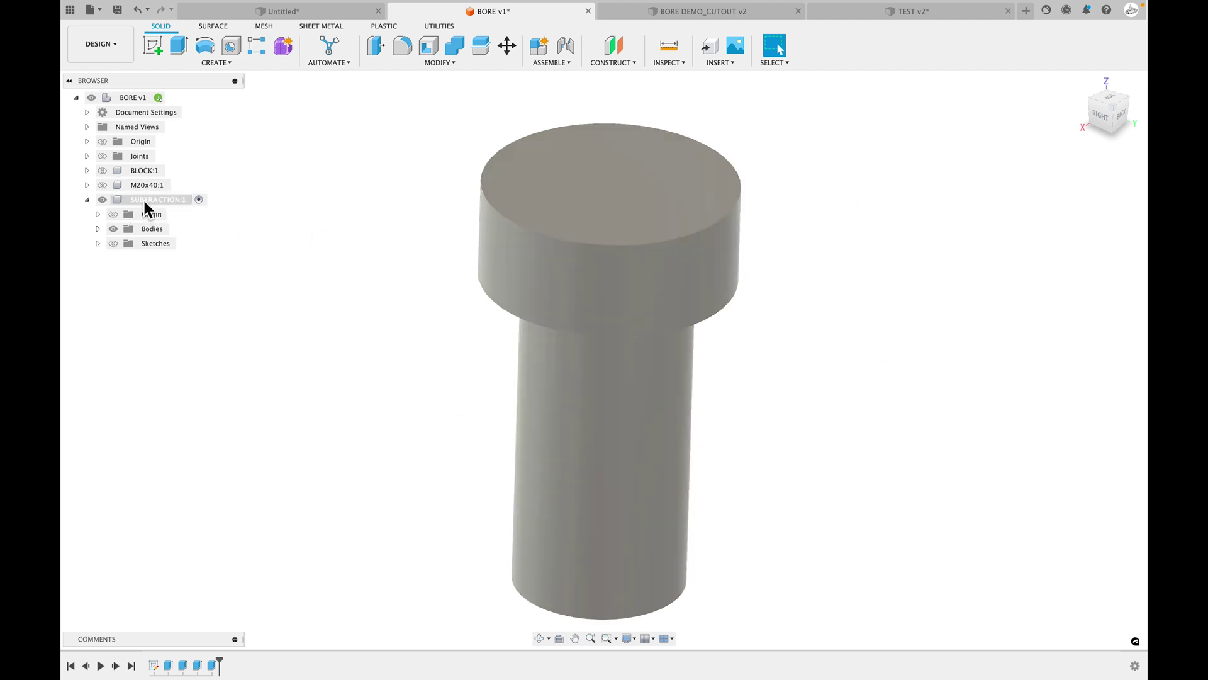
Save a copy of the SUBTRACTION component as BORE_SUBTRACTION in YouTube Prints > Bore.
{"action": "right_click", "coordinate": [144, 200]}
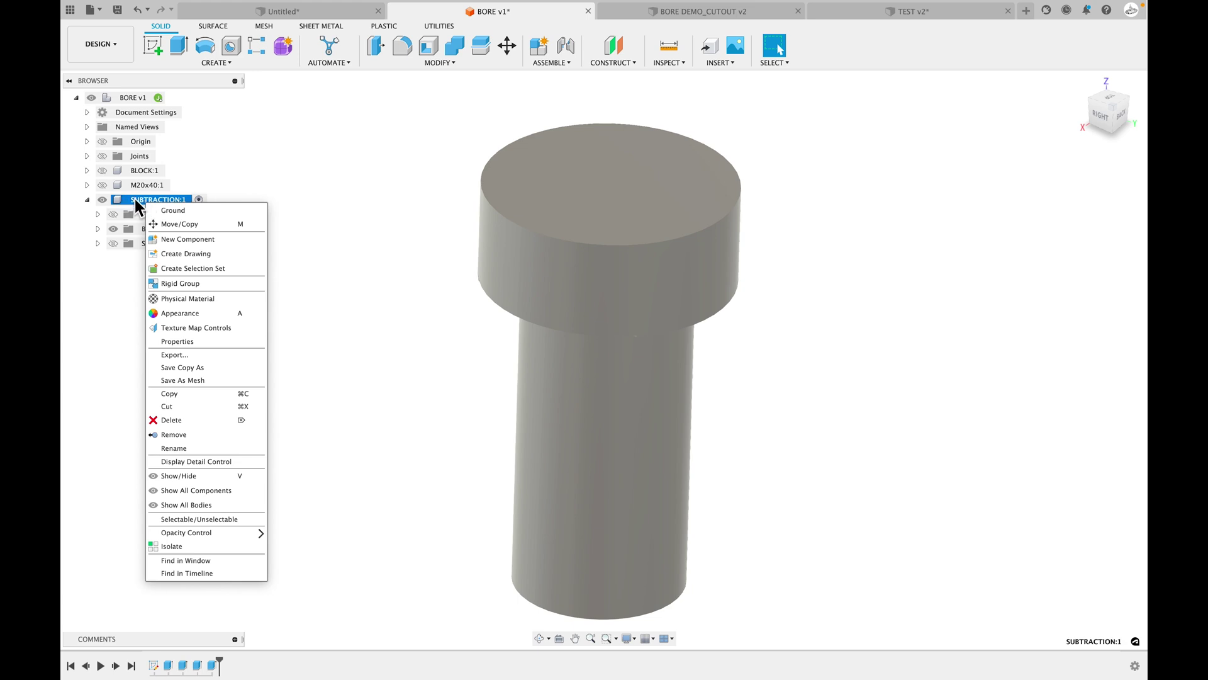
{"action": "left_click", "coordinate": [179, 367]}
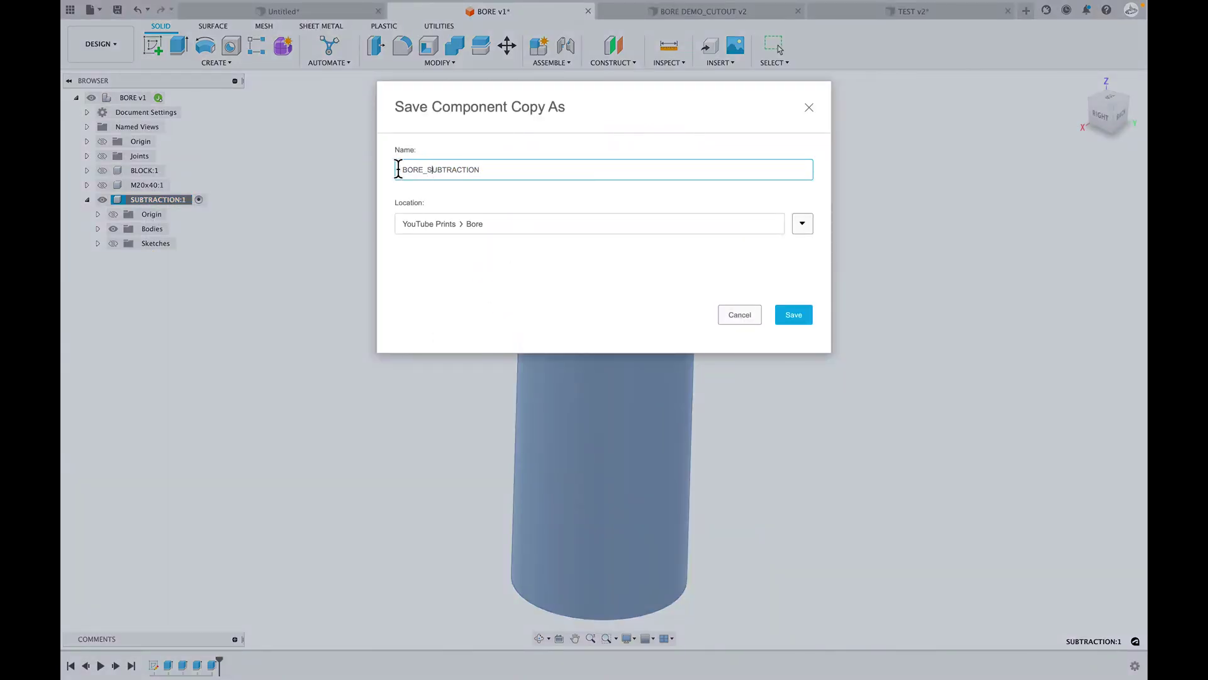
{"action": "left_click", "coordinate": [795, 315]}
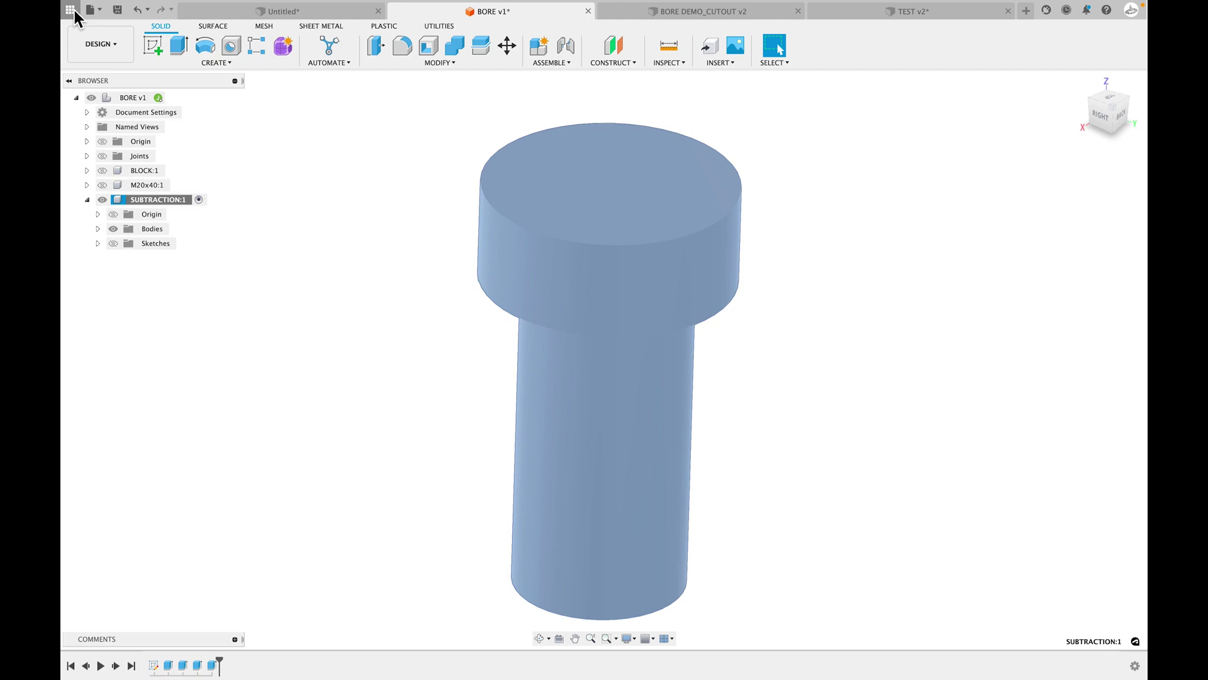
Open the saved BORE_SUBTRACTION design from the project files and hide its construction plane.
{"action": "left_click", "coordinate": [71, 10]}
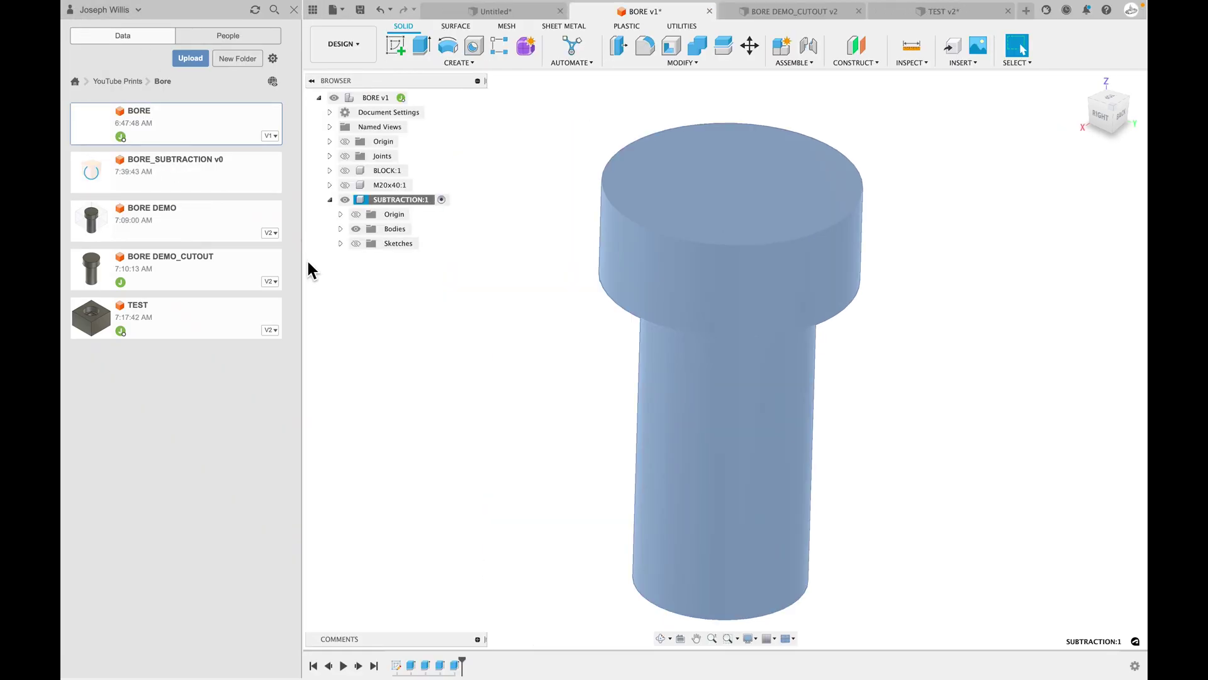
{"action": "left_click", "coordinate": [199, 173]}
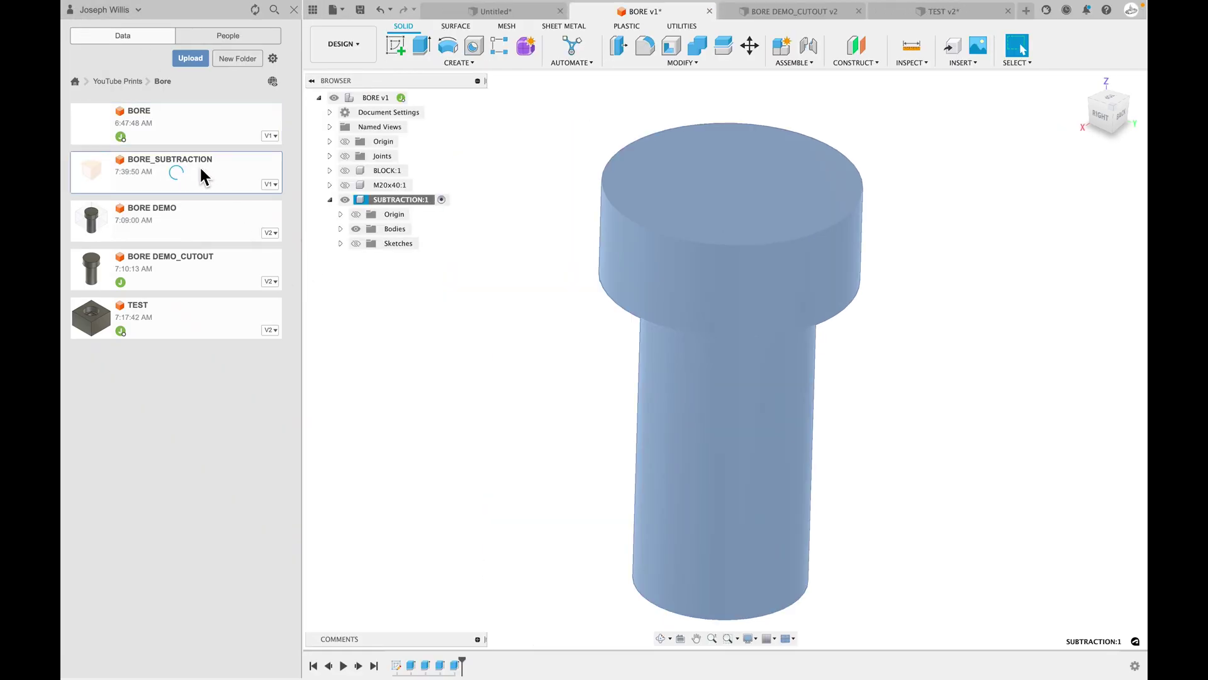
{"action": "double_click", "coordinate": [201, 174]}
{"action": "left_click", "coordinate": [345, 185]}
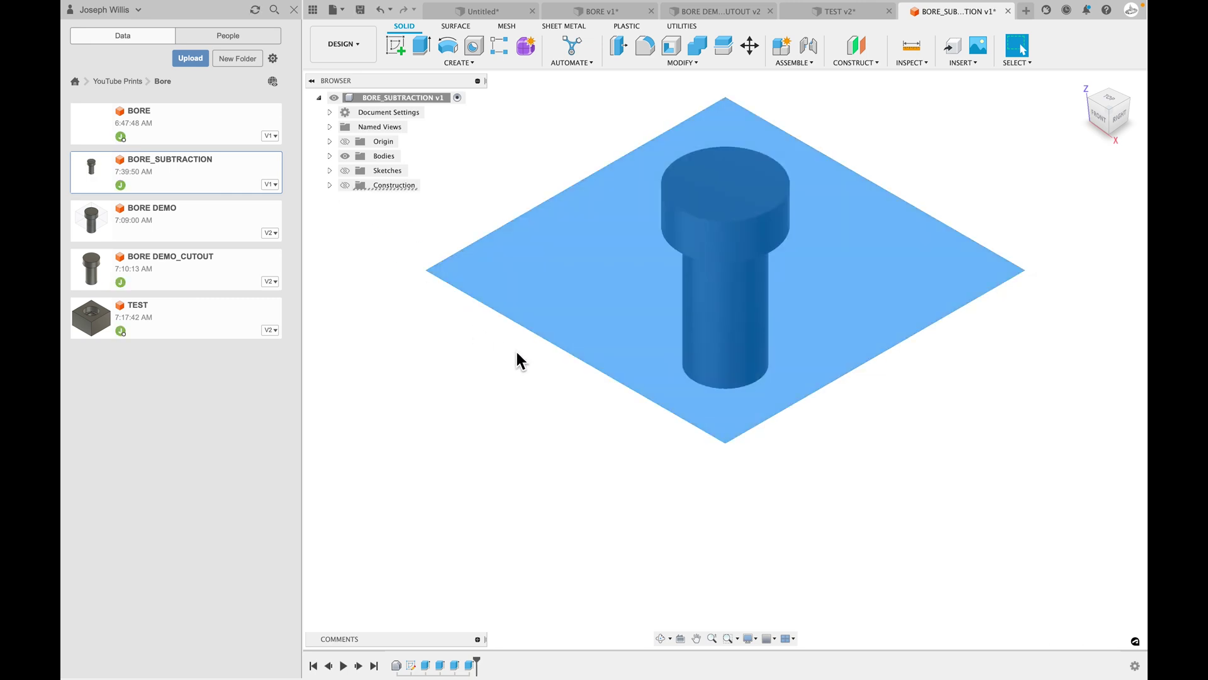
{"action": "middle_click_drag", "start_coordinate": [931, 331], "coordinate": [853, 333], "text": "shift"}
{"action": "left_click", "coordinate": [295, 10]}
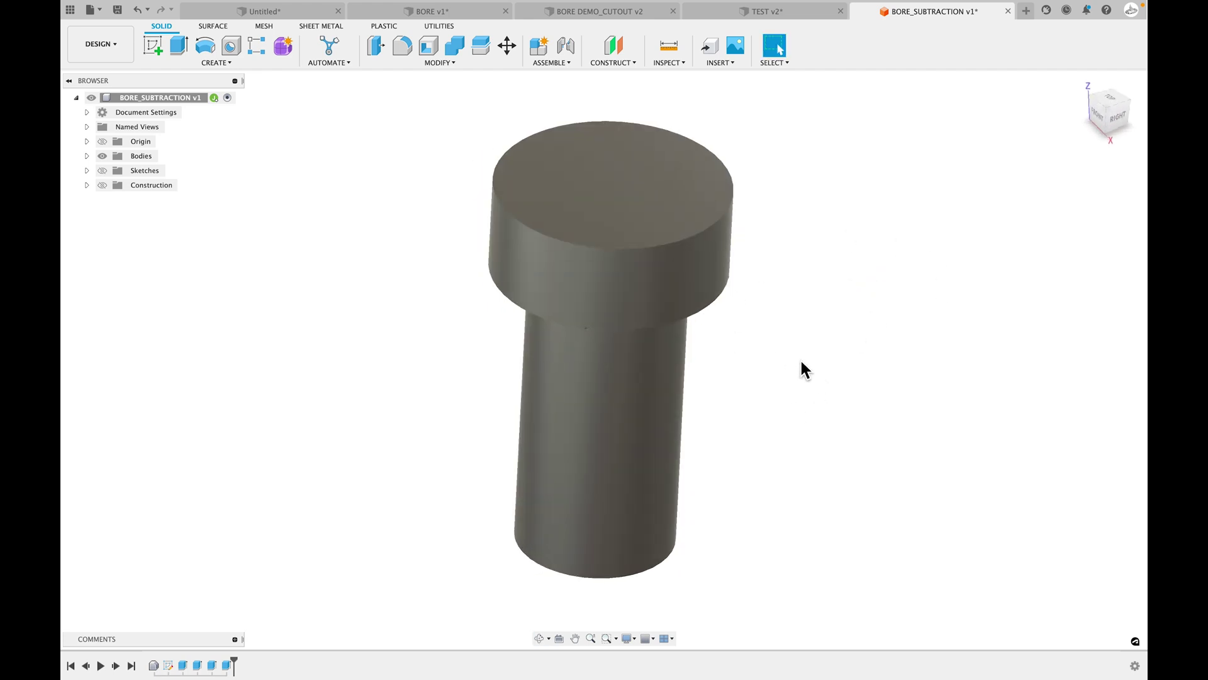
Create a new design and save it as TEST in YouTube Prints > Bore.
{"action": "left_click", "coordinate": [77, 12]}
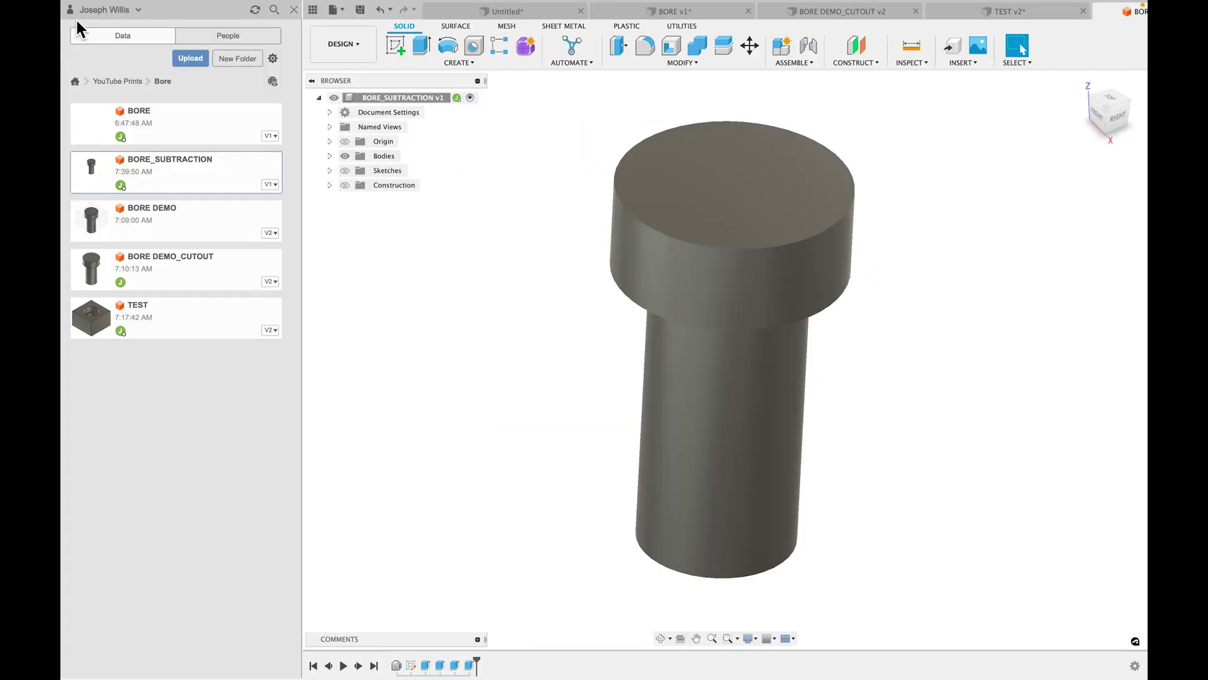
{"action": "left_click", "coordinate": [343, 10]}
{"action": "left_click", "coordinate": [355, 27]}
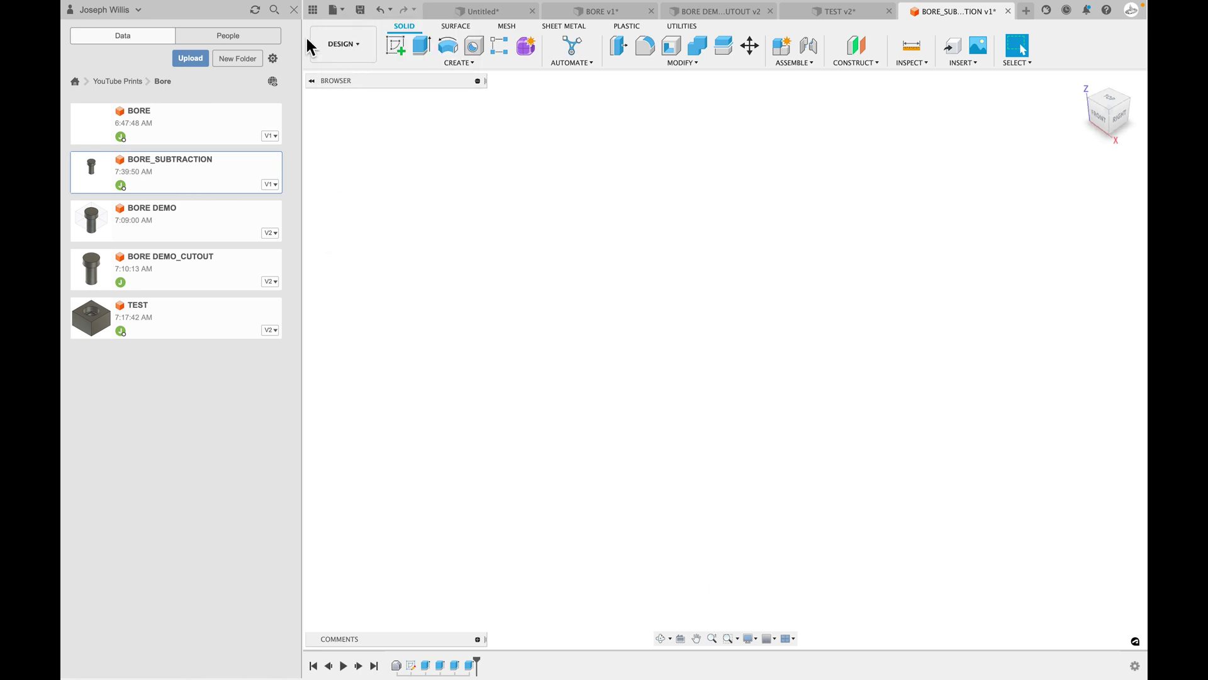
{"action": "left_click", "coordinate": [295, 10]}
{"action": "key", "text": "super+s"}
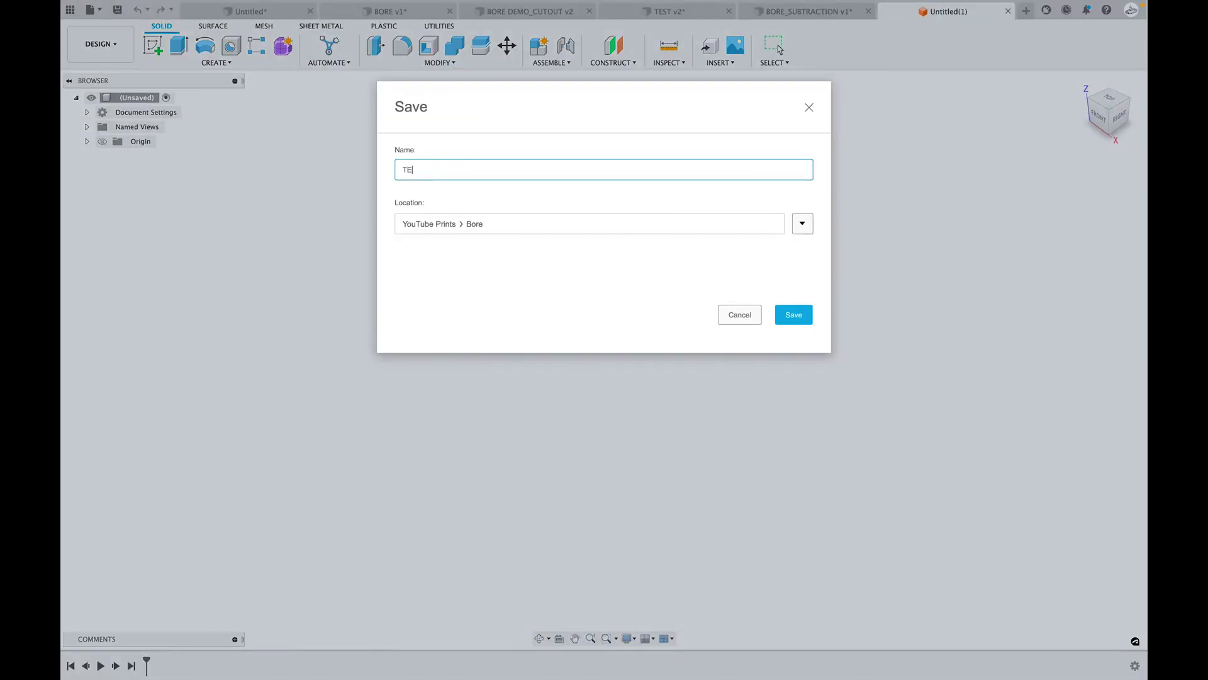
{"action": "key", "text": "Return"}
Sketch a center rectangle about 58 mm wide on the horizontal origin plane, centred on the origin.
{"action": "left_click", "coordinate": [154, 46]}
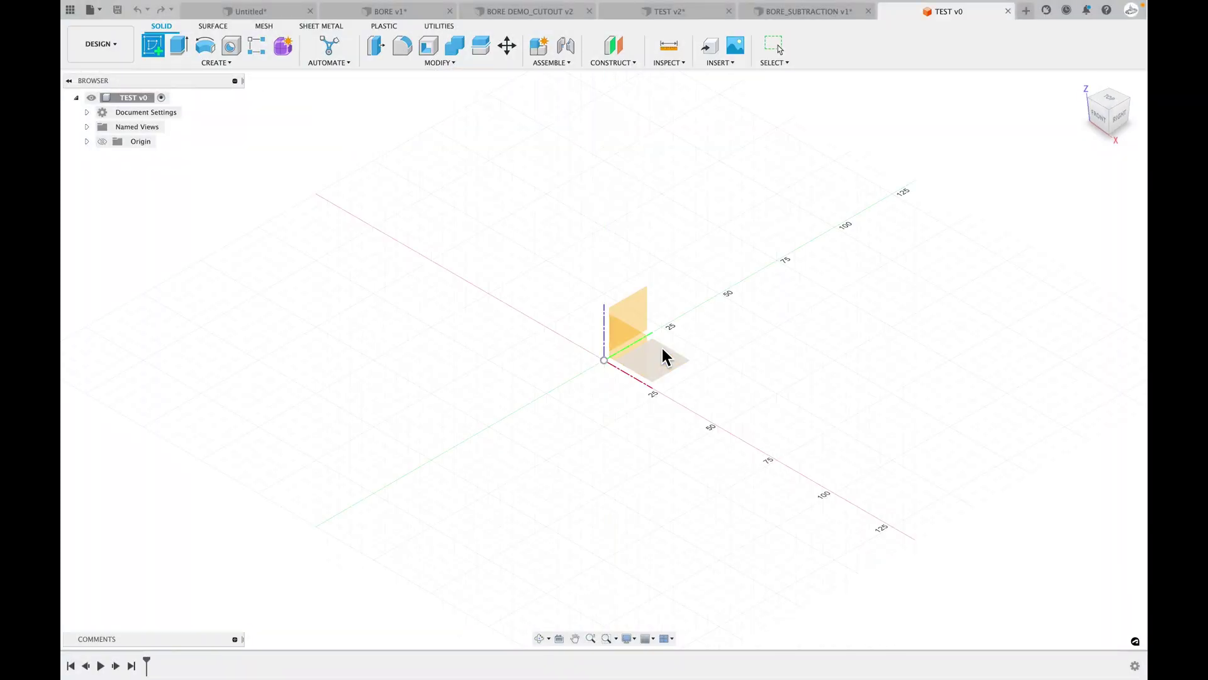
{"action": "left_click", "coordinate": [660, 346]}
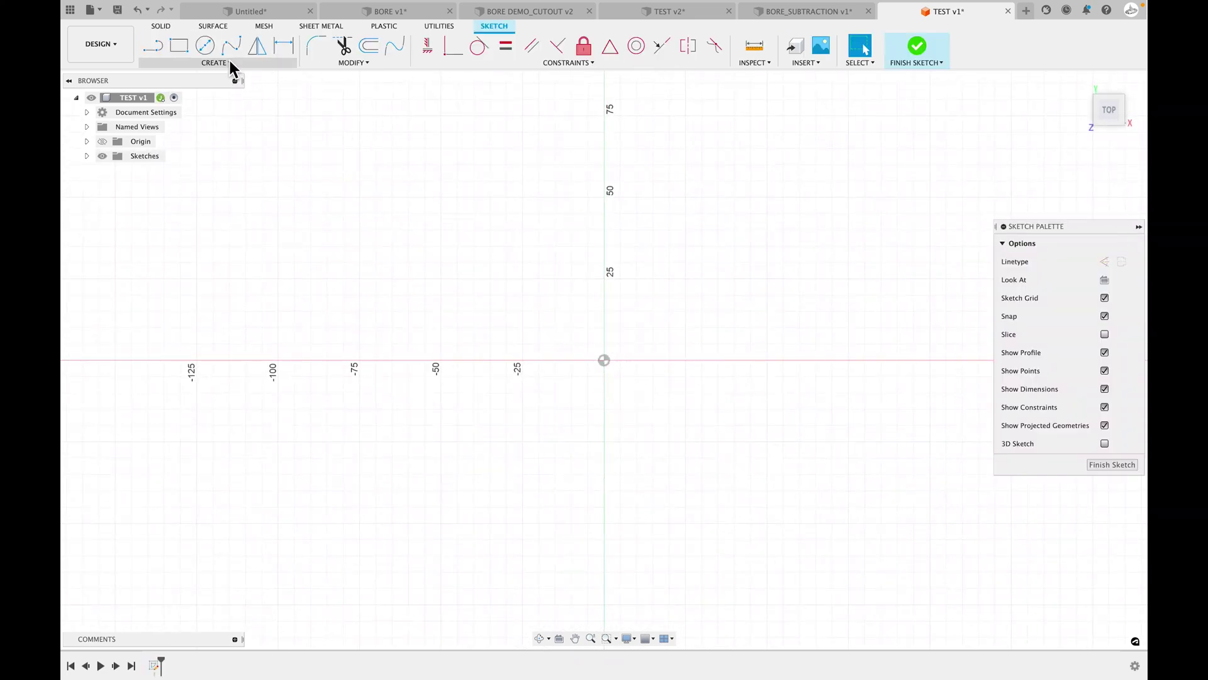
{"action": "left_click", "coordinate": [230, 62]}
{"action": "mouse_move", "coordinate": [189, 92]}
{"action": "left_click", "coordinate": [271, 113]}
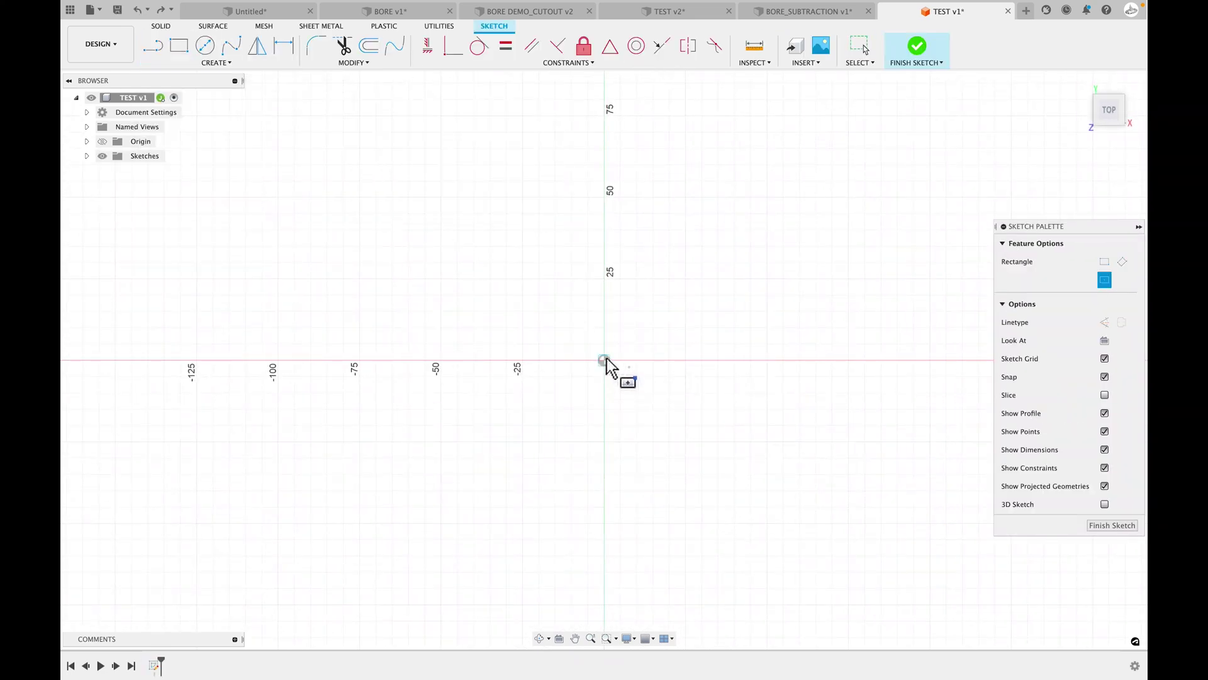
{"action": "left_click", "coordinate": [604, 360]}
{"action": "left_click", "coordinate": [699, 251]}
Dimension the rectangle's width and height to 50 mm each.
{"action": "key", "text": "d"}
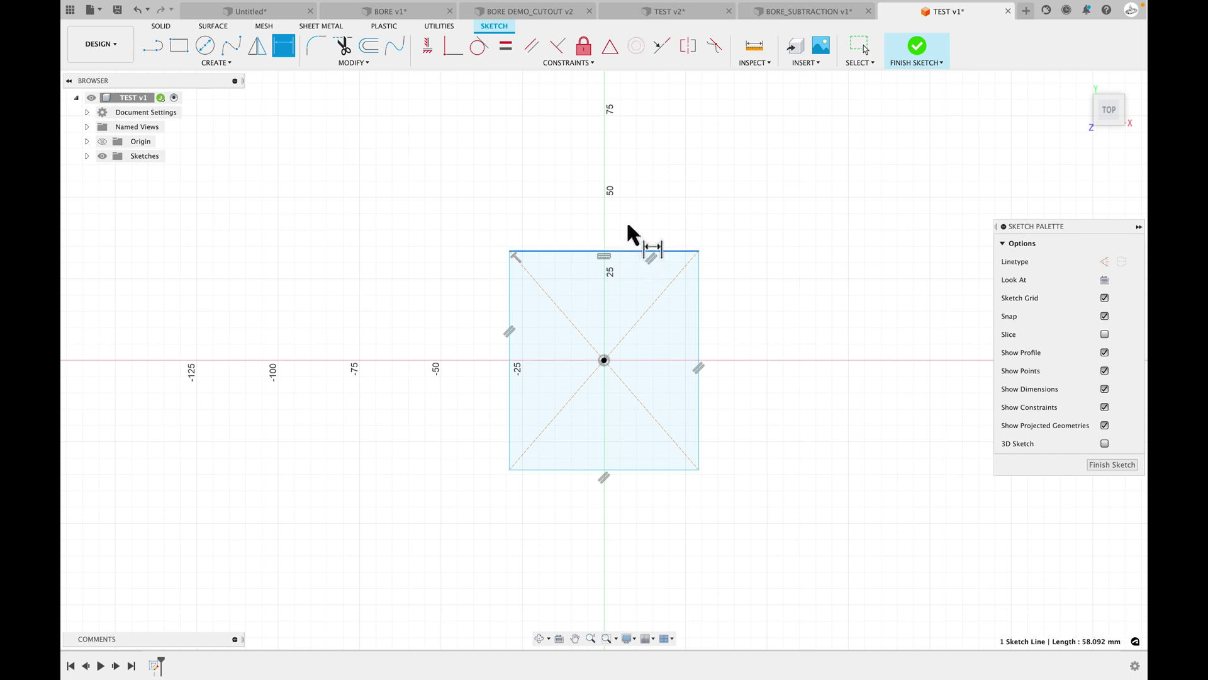
{"action": "left_click", "coordinate": [628, 228]}
{"action": "type", "text": "50"}
{"action": "key", "text": "Return"}
{"action": "left_click", "coordinate": [522, 308]}
{"action": "left_click", "coordinate": [492, 303]}
{"action": "type", "text": "50"}
{"action": "key", "text": "Return"}
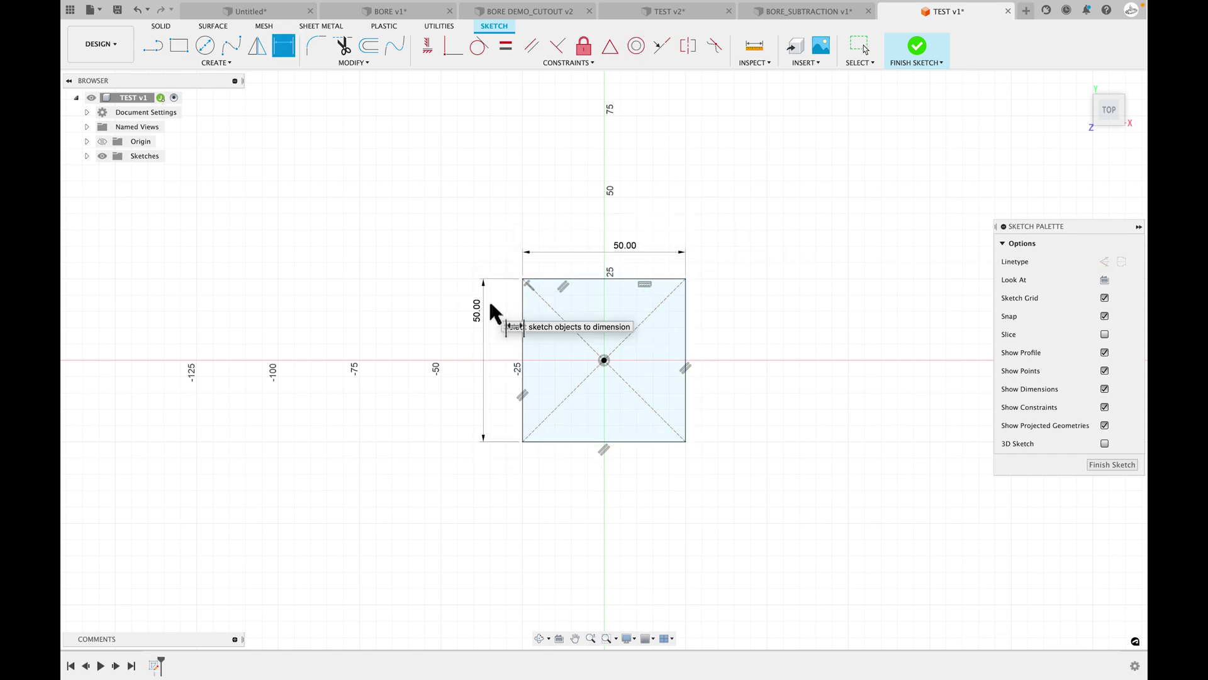
Extrude the 50 mm square into a solid block and save the TEST design.
{"action": "key", "text": "e"}
{"action": "left_click", "coordinate": [616, 339]}
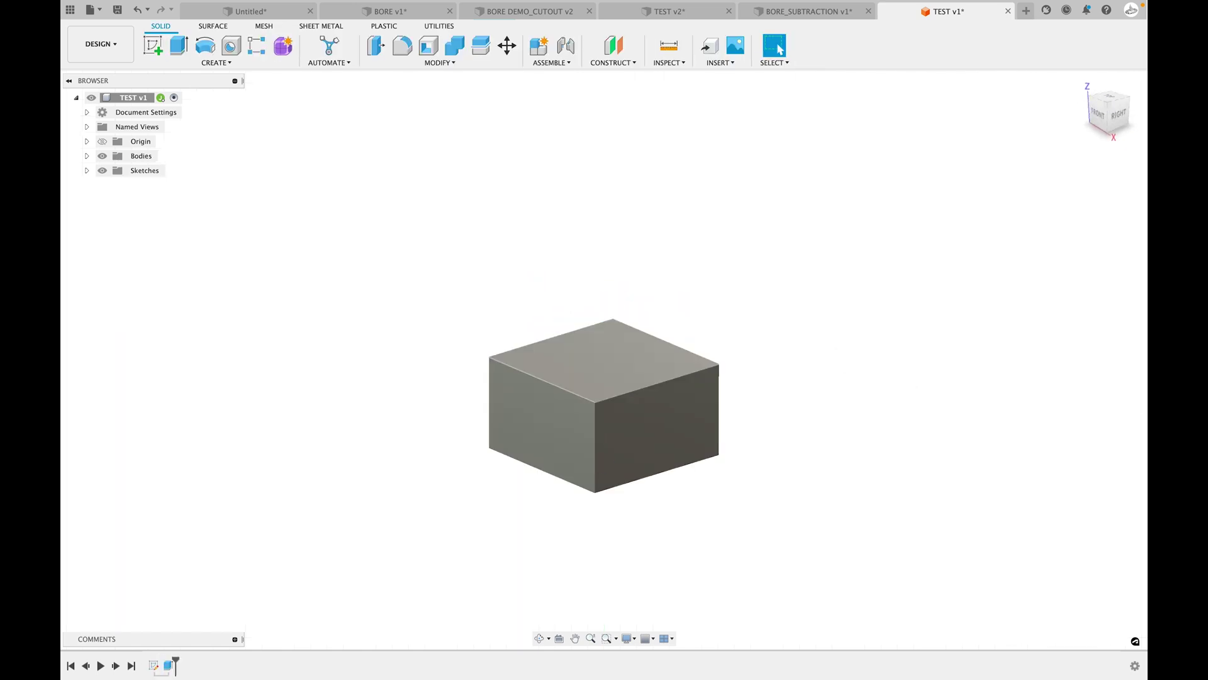
{"action": "key", "text": "ctrl+s"}
{"action": "left_click", "coordinate": [637, 352]}
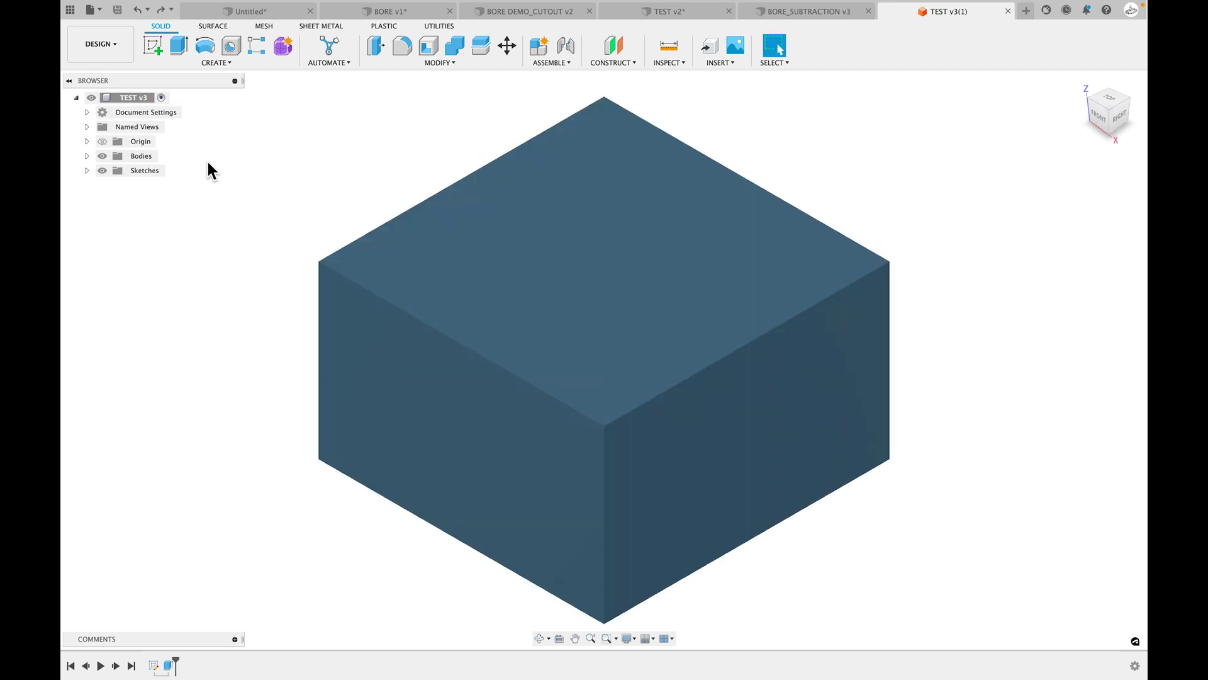
Insert BORE_SUBTRACTION into the TEST design and move it beside the block, about 42 mm in X and 31 mm in Z.
{"action": "left_click", "coordinate": [71, 12]}
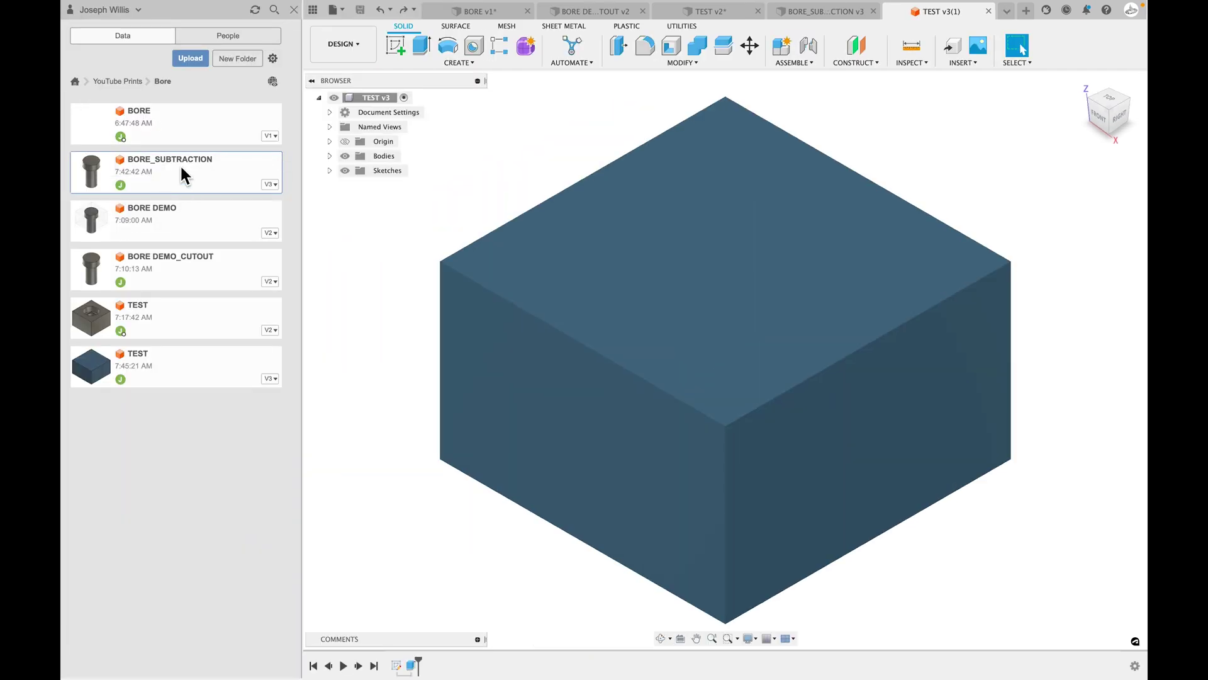
{"action": "right_click", "coordinate": [147, 168]}
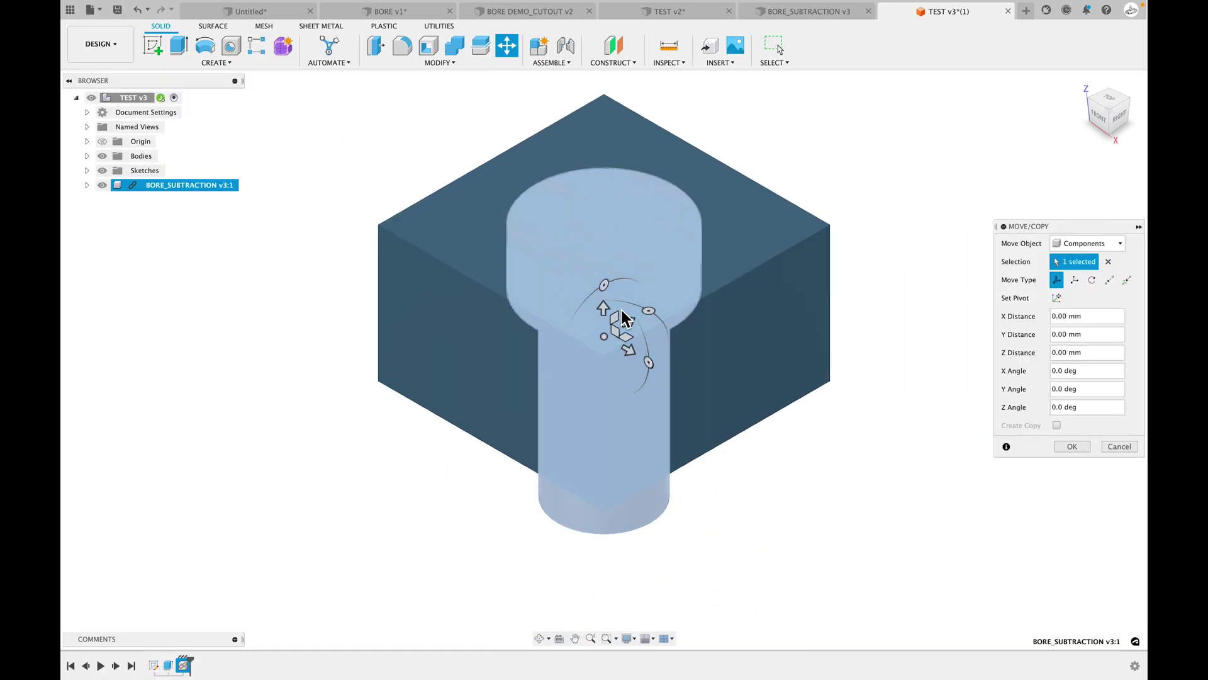
{"action": "left_click_drag", "start_coordinate": [622, 324], "coordinate": [713, 433]}
{"action": "middle_click_drag", "start_coordinate": [712, 433], "coordinate": [746, 414], "text": "shift"}
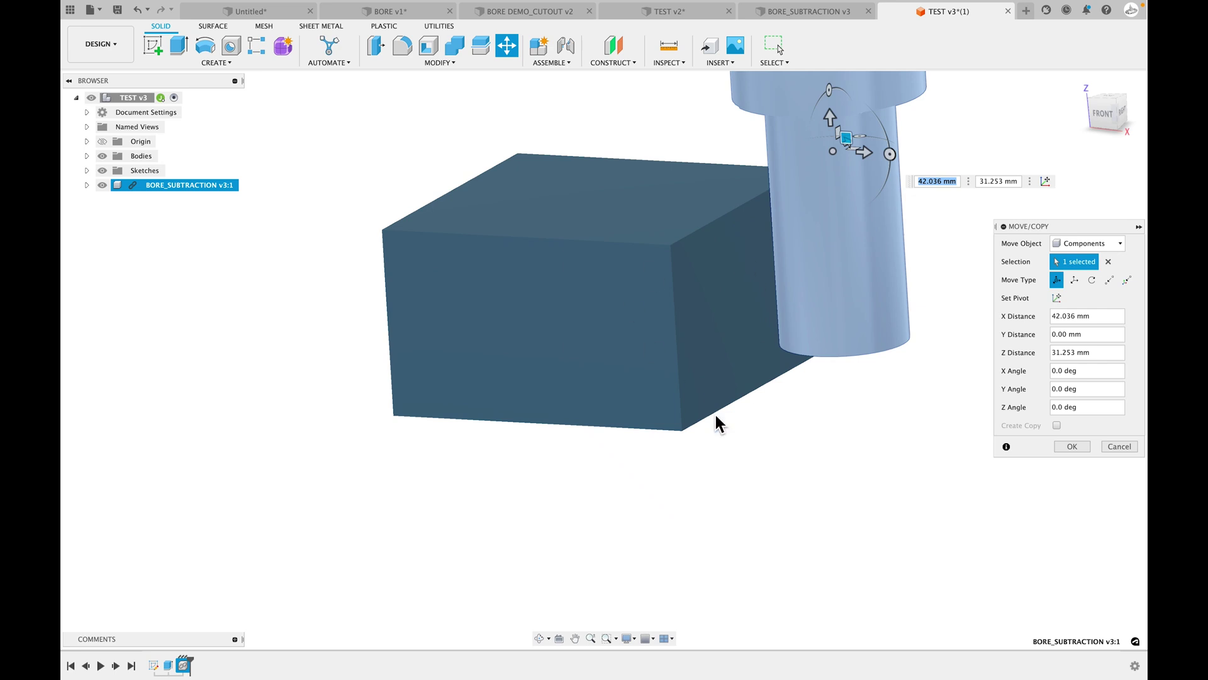
{"action": "left_click", "coordinate": [1080, 83]}
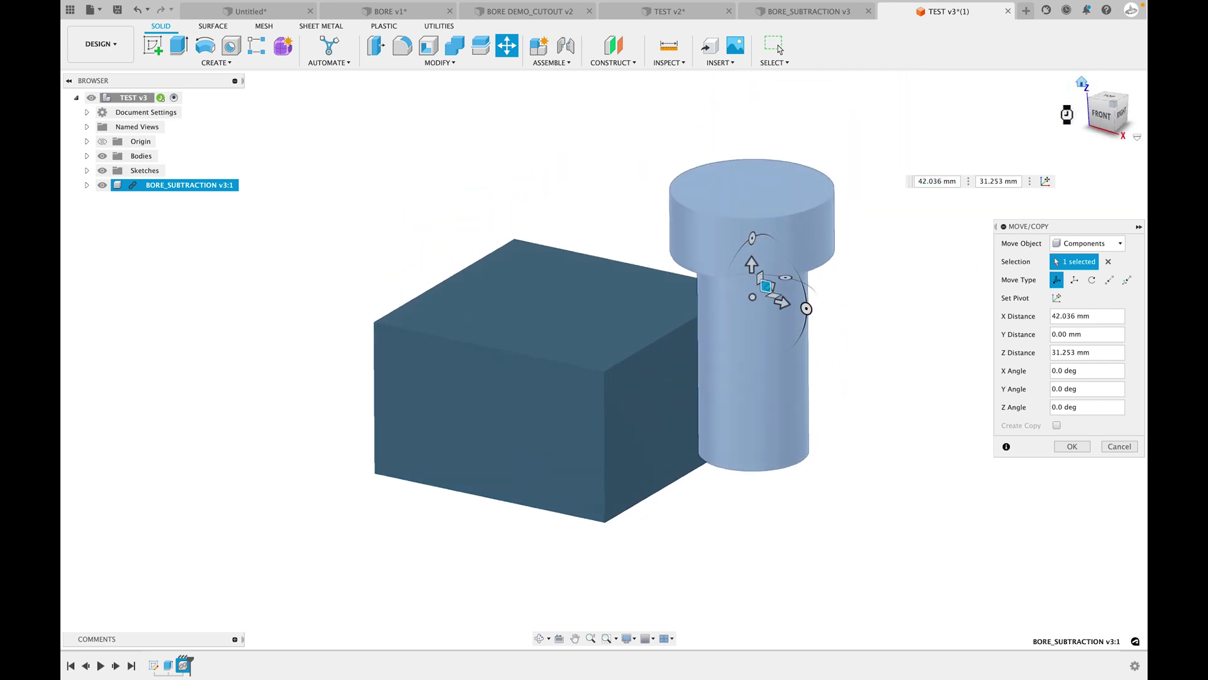
{"action": "left_click", "coordinate": [1078, 444]}
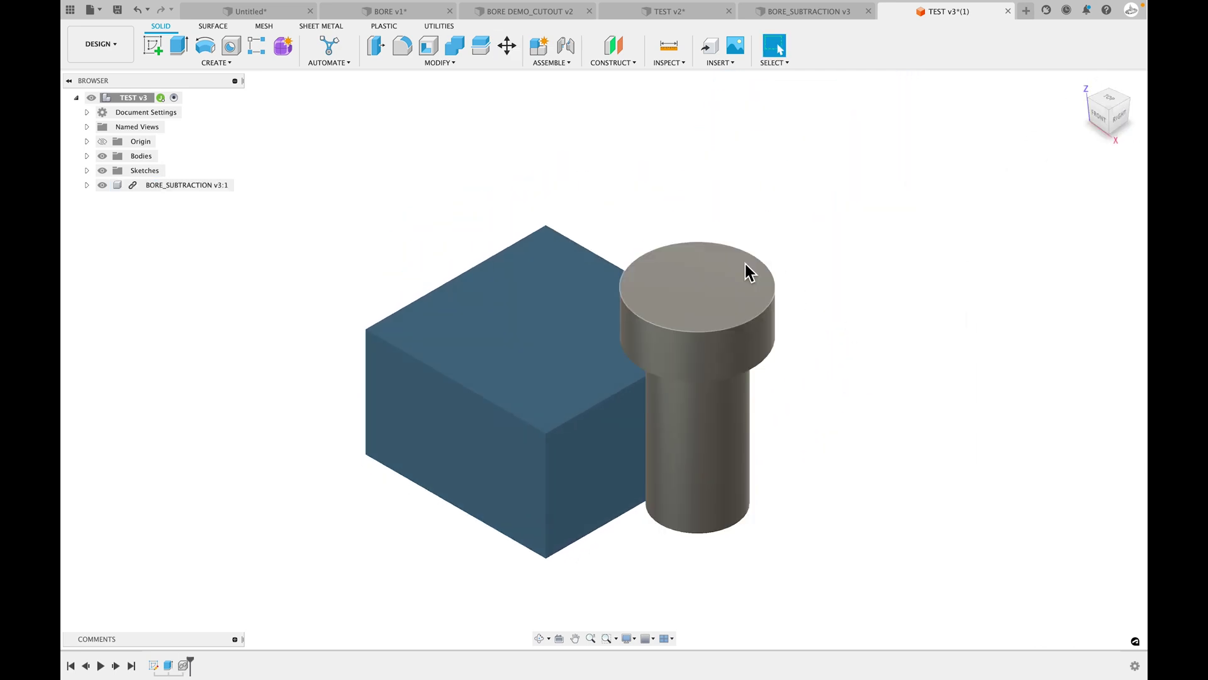
Joint the centre of the BORE_SUBTRACTION head's top face to the centre of the block's top face, flipped to point into the block.
{"action": "scroll", "coordinate": [744, 267], "scroll_direction": "up", "scroll_amount": 5}
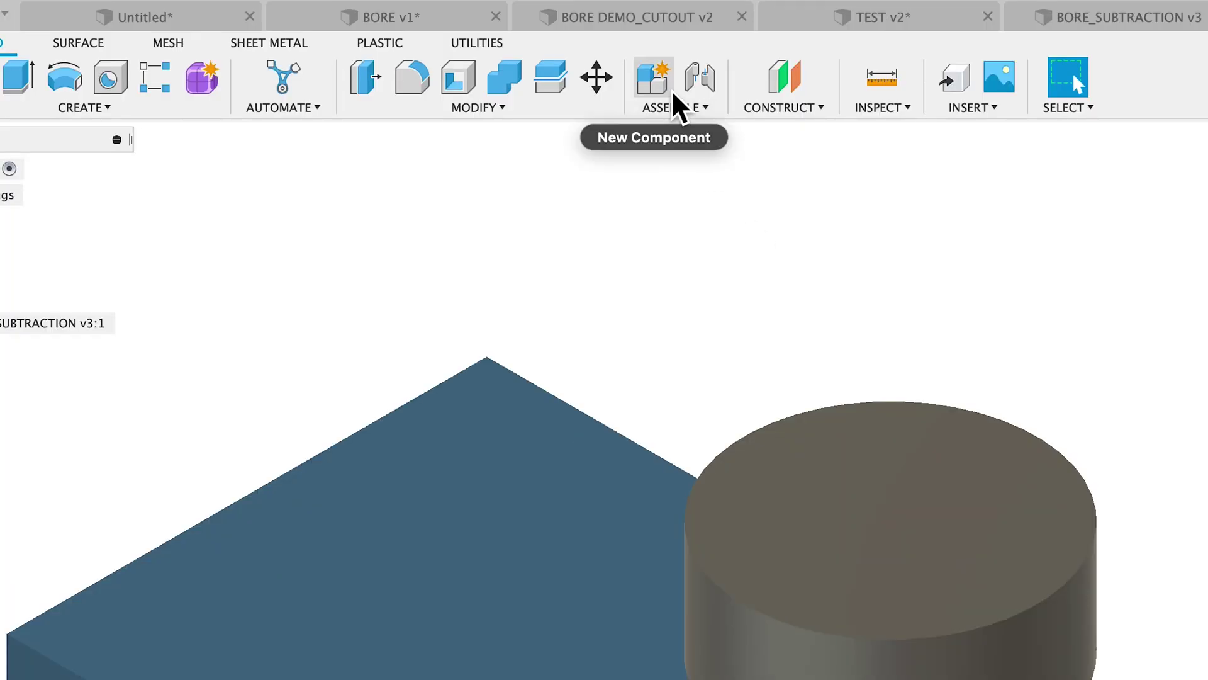
{"action": "left_click", "coordinate": [559, 62]}
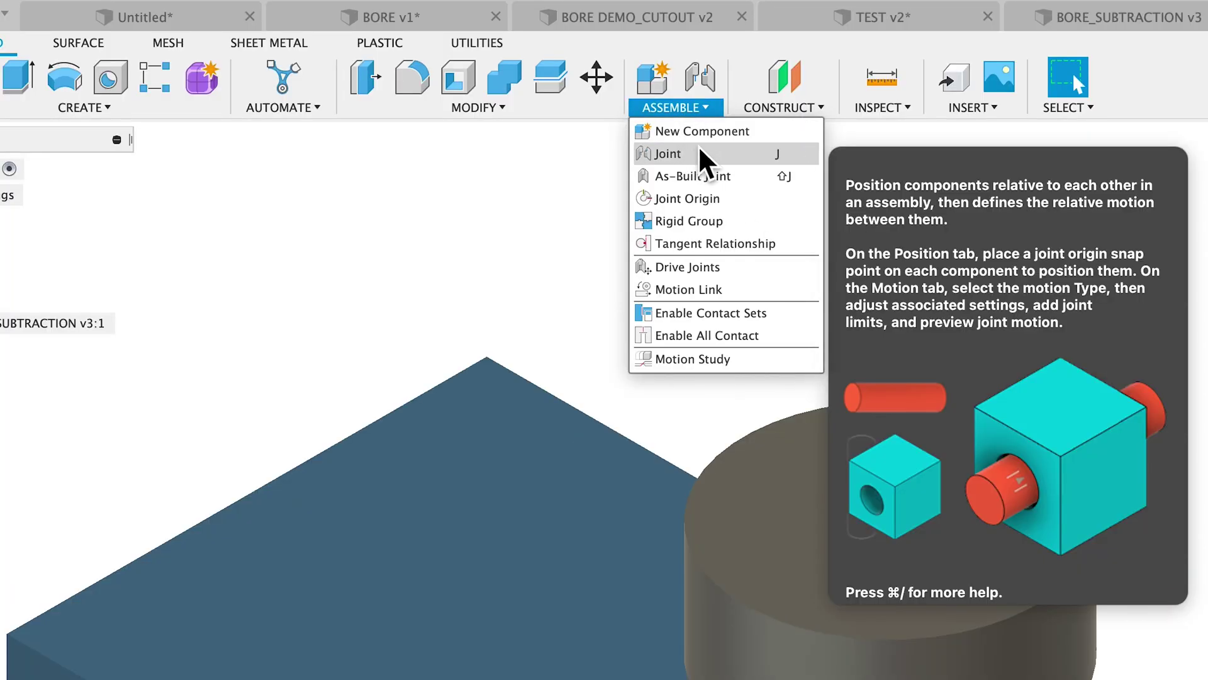
{"action": "left_click", "coordinate": [700, 153]}
{"action": "left_click", "coordinate": [678, 303]}
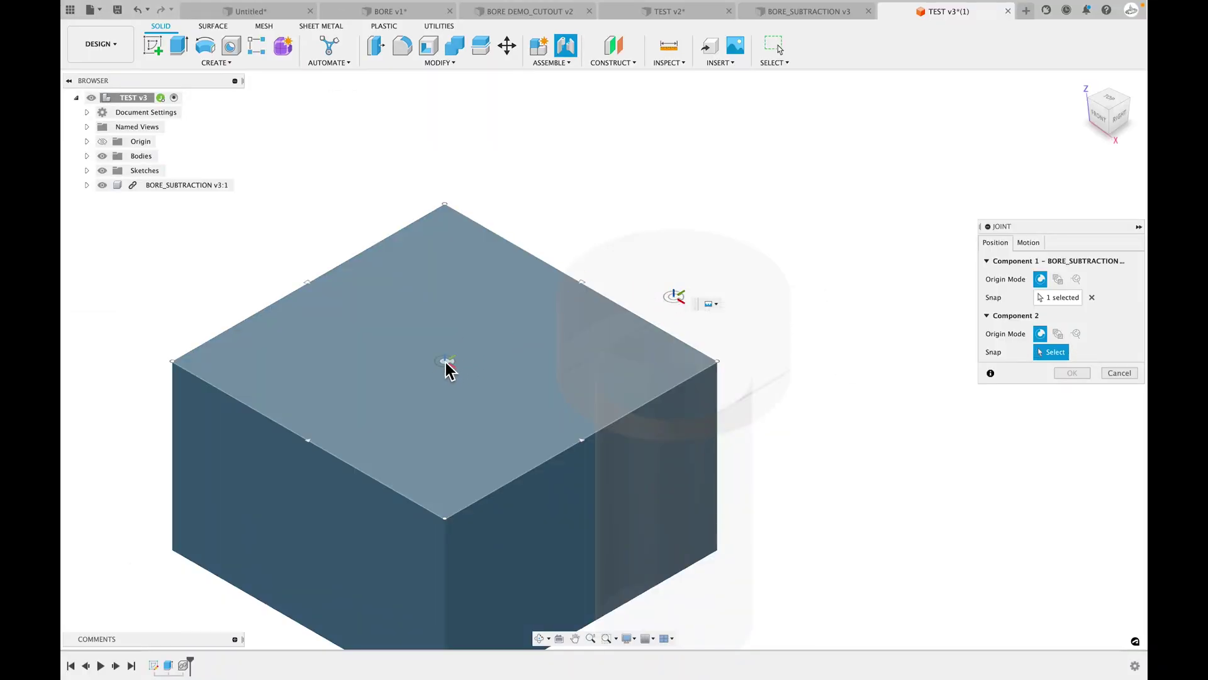
{"action": "left_click", "coordinate": [448, 361]}
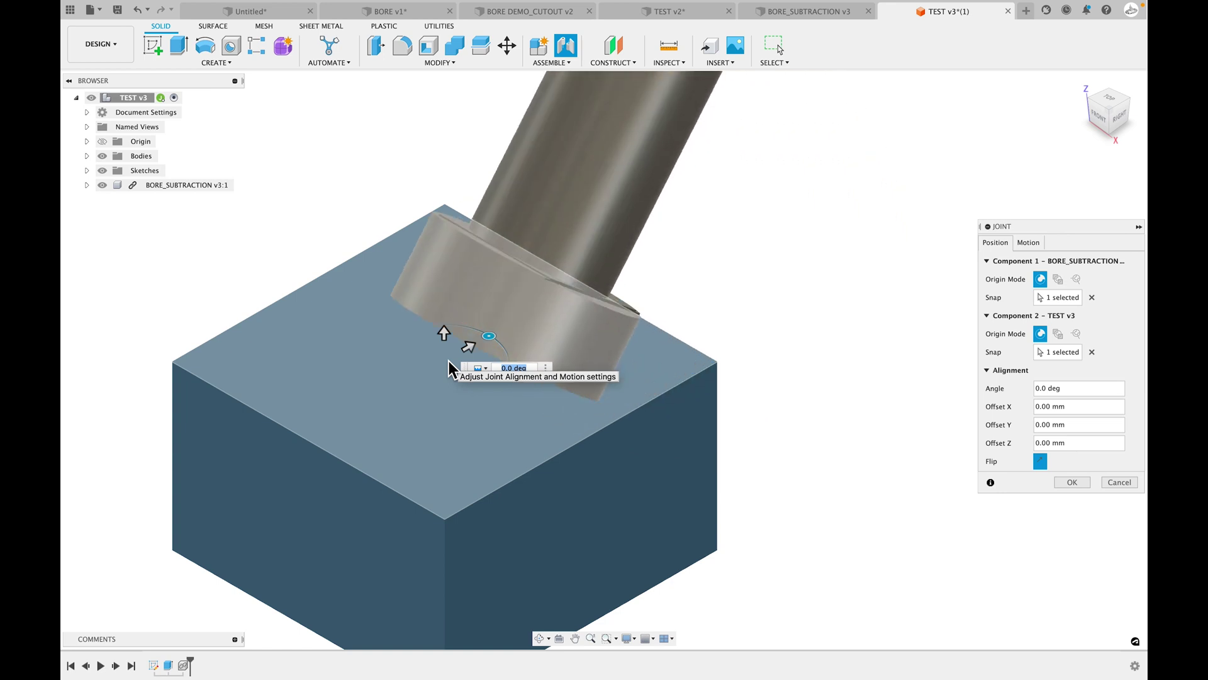
{"action": "left_click", "coordinate": [1040, 461]}
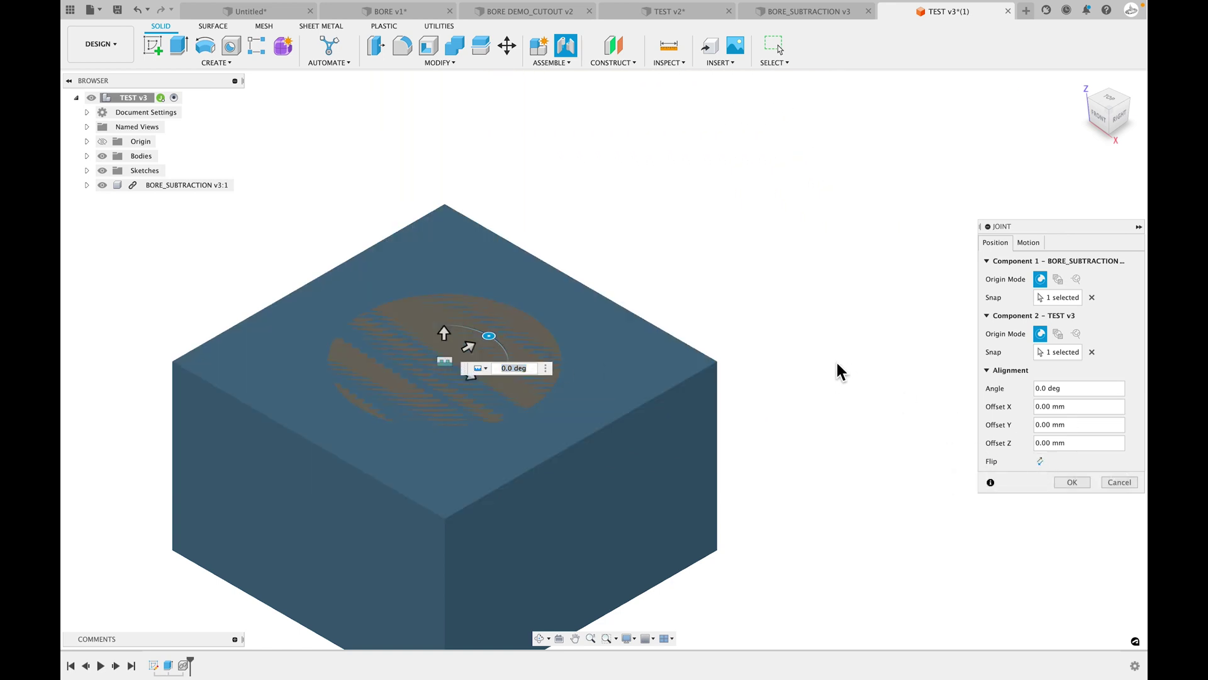
{"action": "middle_click_drag", "start_coordinate": [893, 301], "coordinate": [914, 221]}
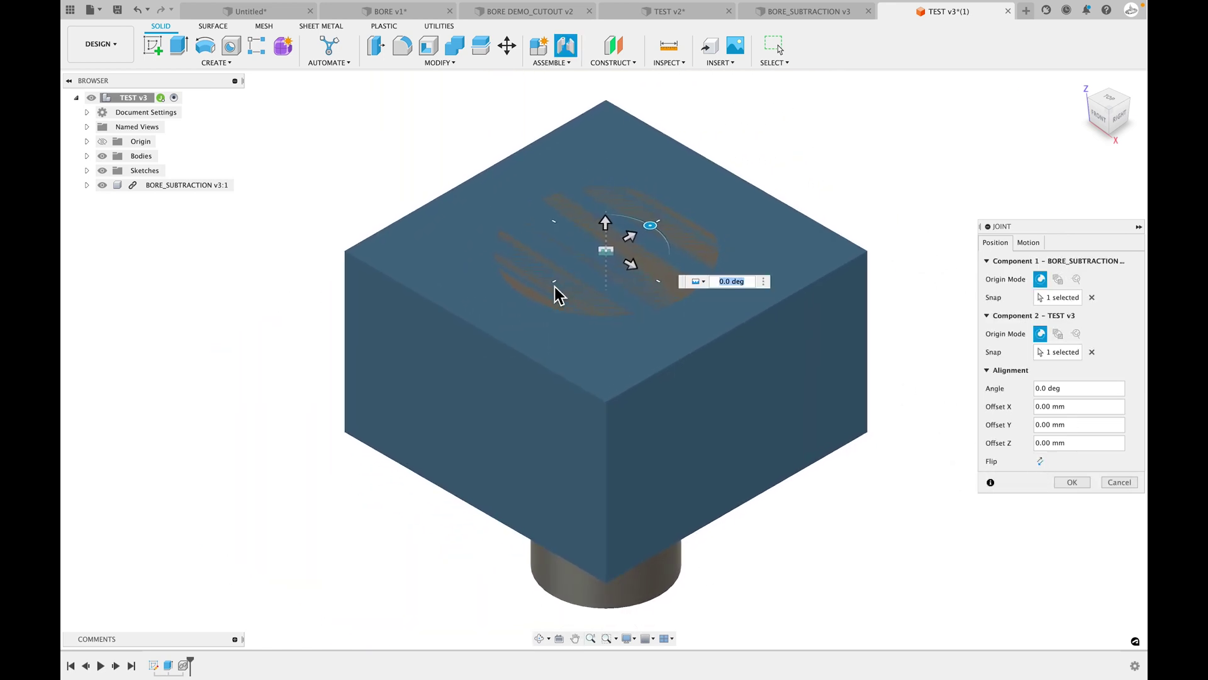
{"action": "left_click", "coordinate": [1081, 484]}
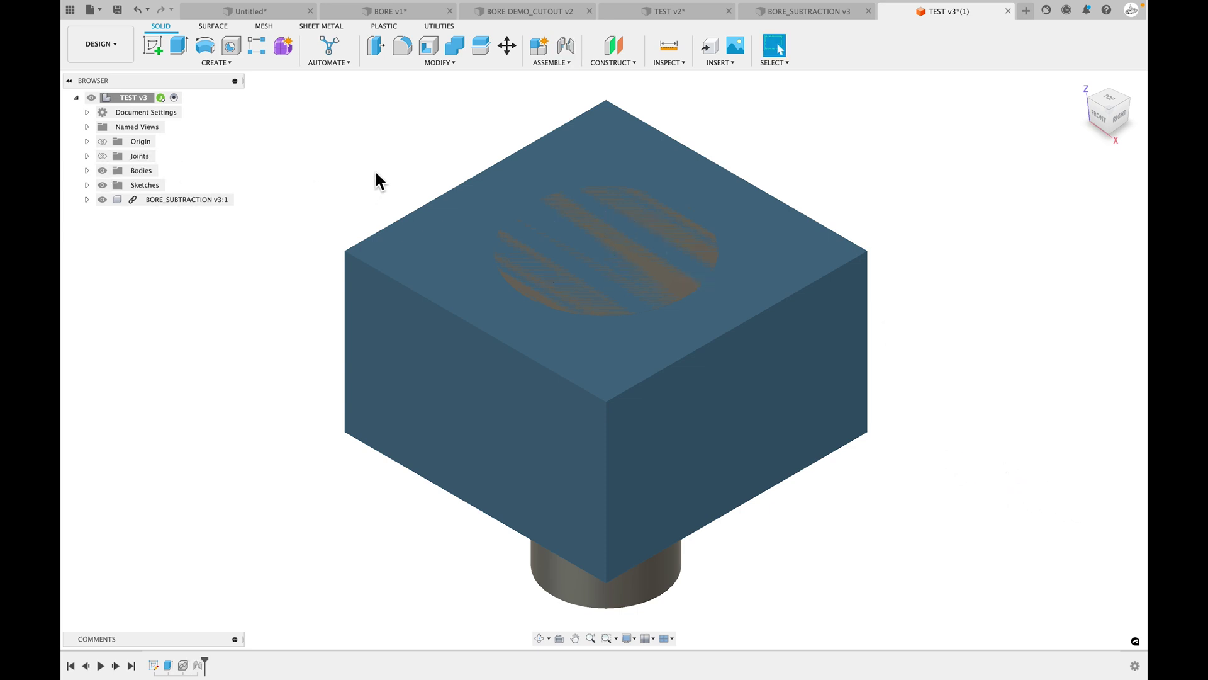
Cut the BORE_SUBTRACTION body out of the block with Combine, then hide the BORE_SUBTRACTION component.
{"action": "left_click", "coordinate": [462, 44]}
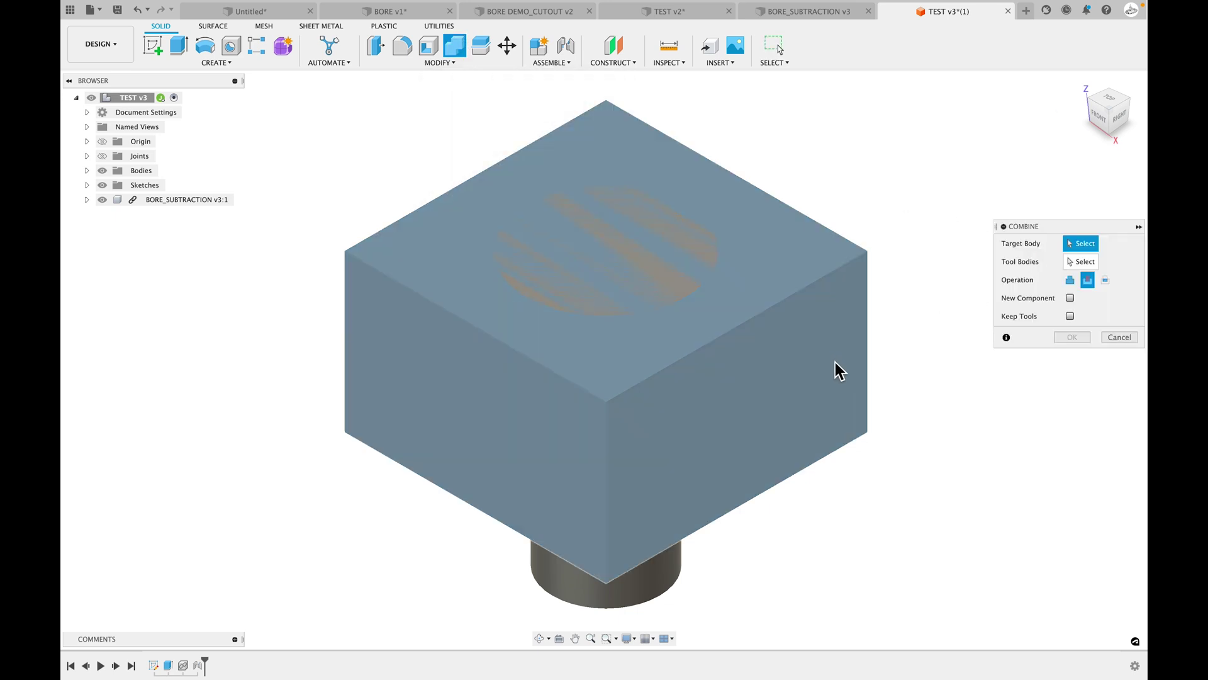
{"action": "left_click", "coordinate": [807, 341]}
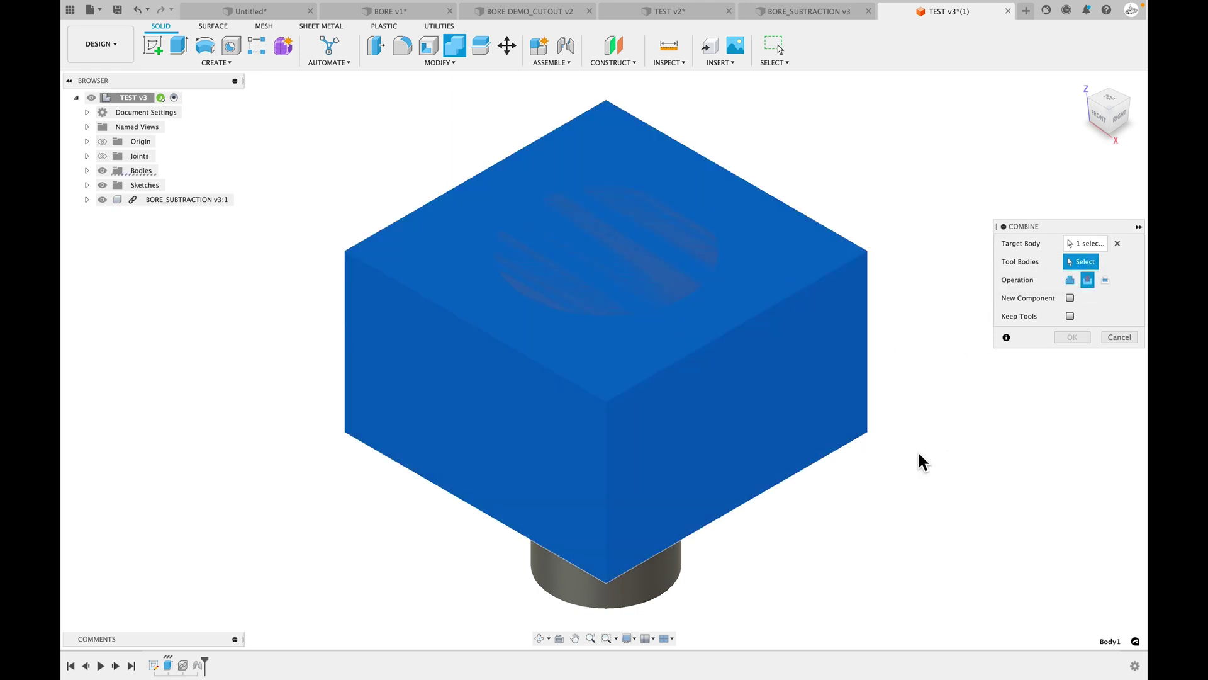
{"action": "left_click", "coordinate": [662, 579]}
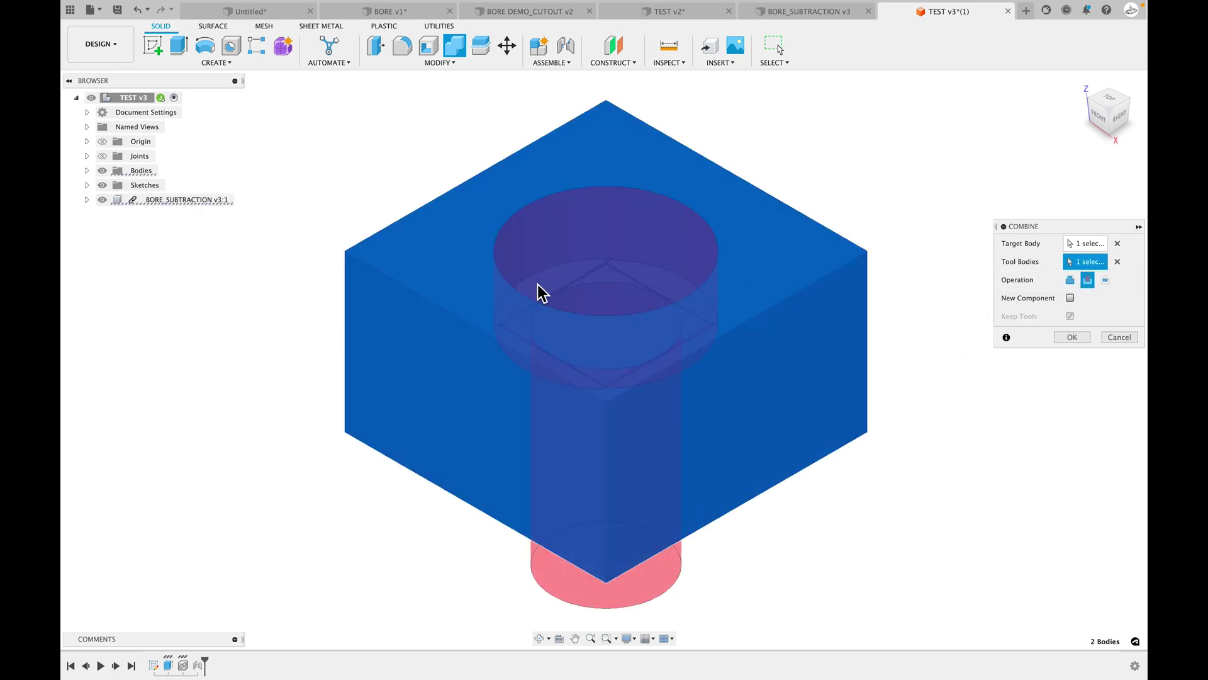
{"action": "left_click", "coordinate": [1072, 337]}
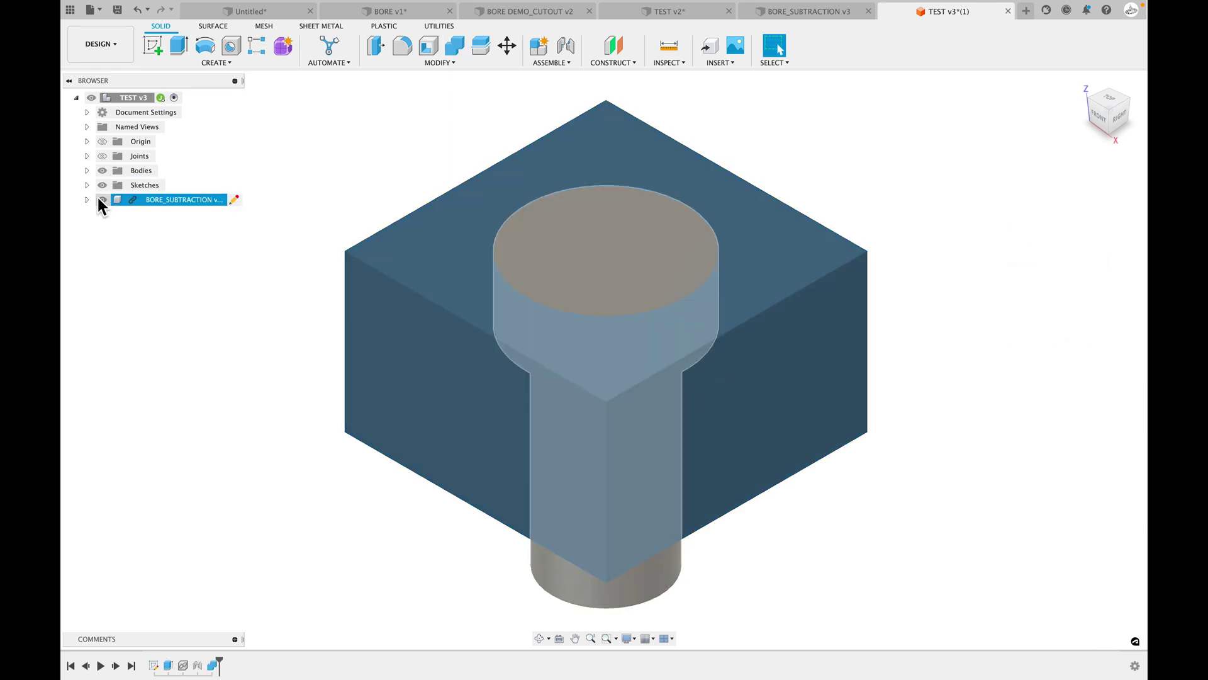
{"action": "left_click", "coordinate": [102, 199]}
{"action": "middle_click_drag", "start_coordinate": [855, 220], "coordinate": [843, 252], "text": "shift"}
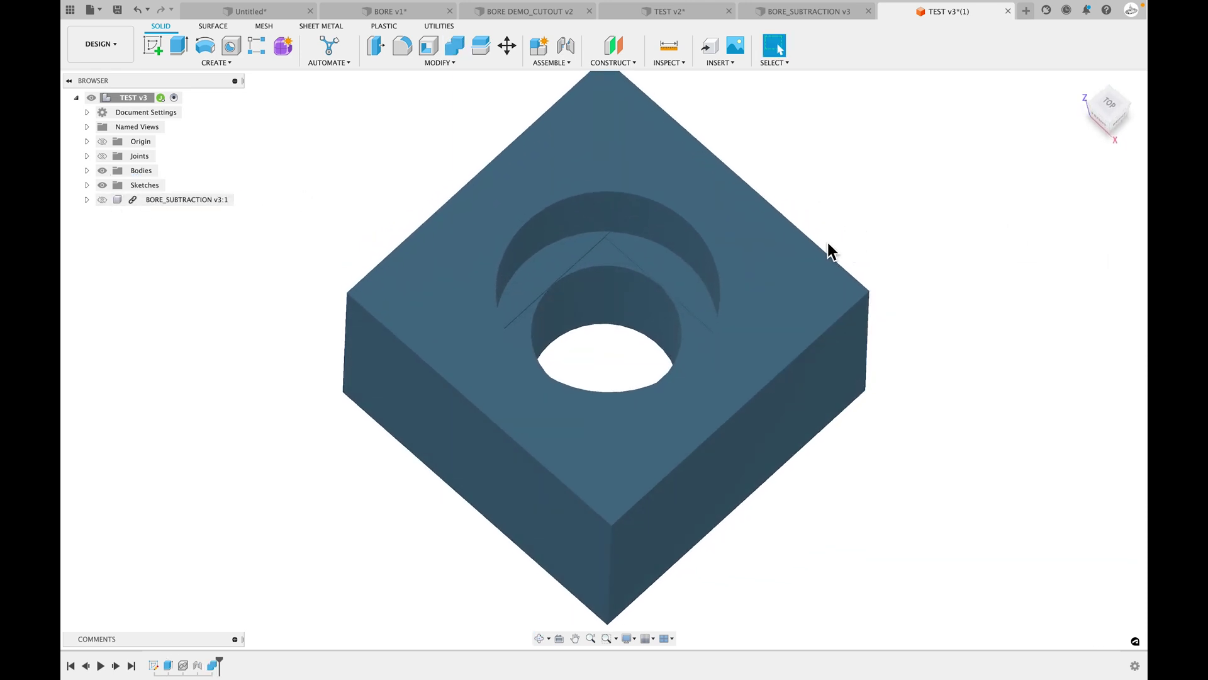
{"action": "scroll", "coordinate": [598, 253], "scroll_direction": "up", "scroll_amount": 5}
{"action": "scroll", "coordinate": [472, 236], "scroll_direction": "down", "scroll_amount": 5}
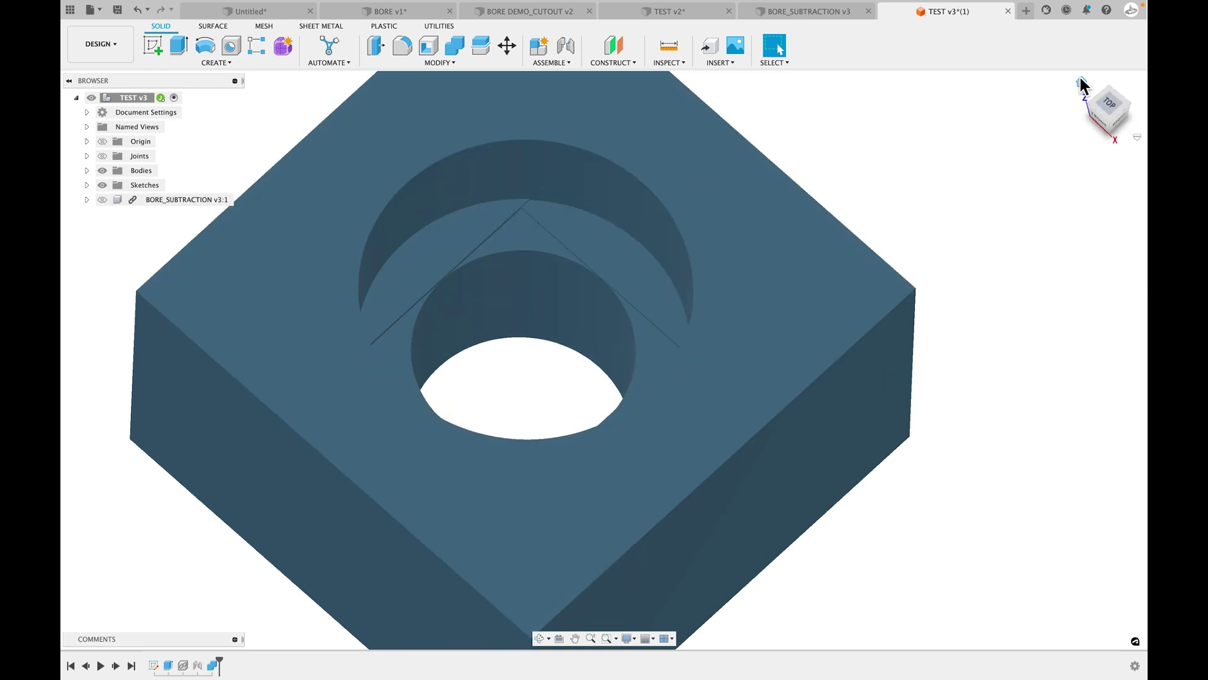
{"action": "left_click", "coordinate": [1082, 85]}
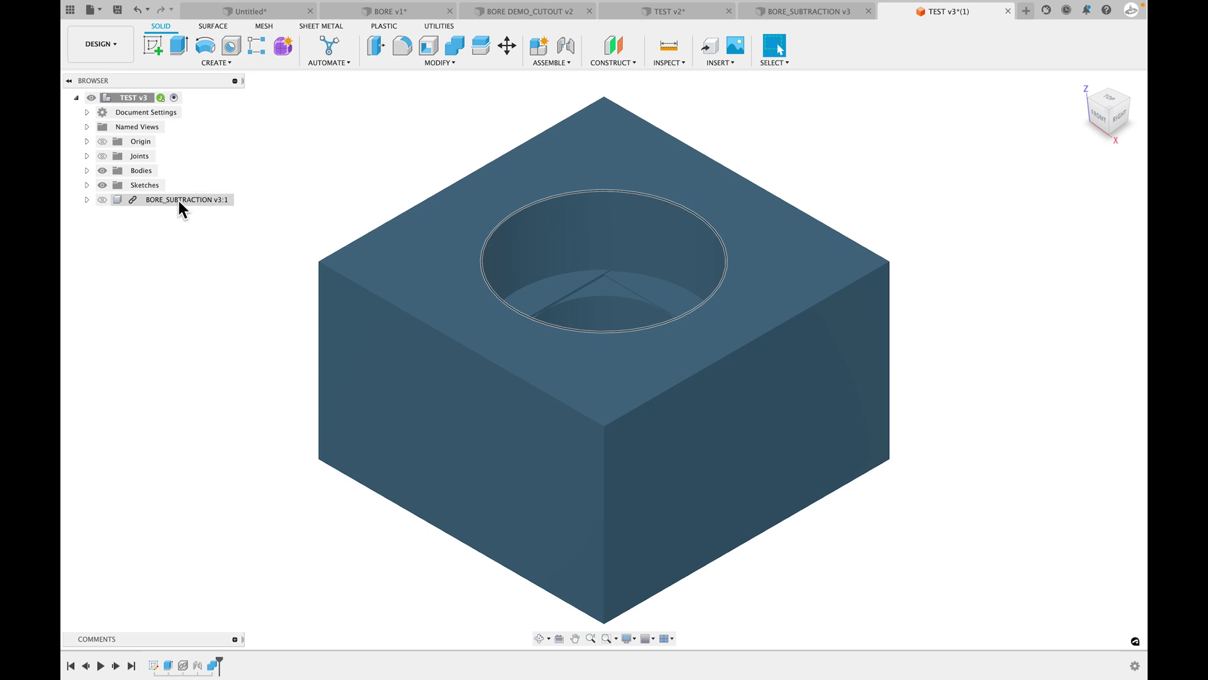
{"action": "mouse_move", "coordinate": [180, 205]}
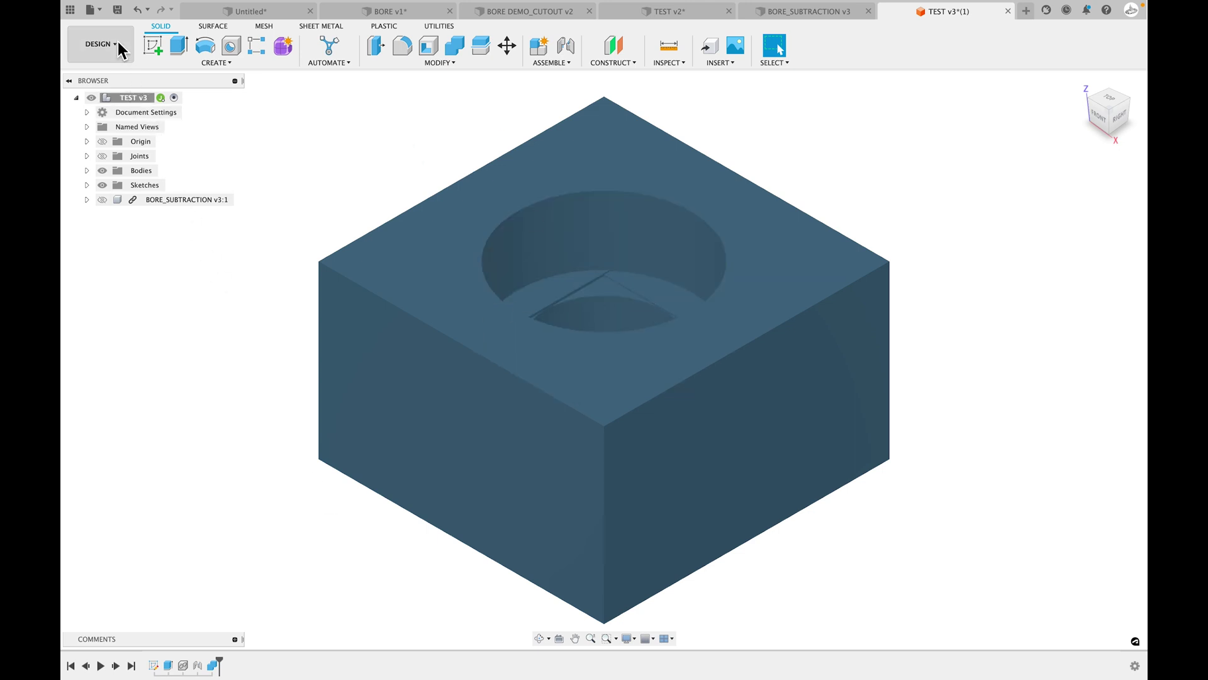
Send the block with the counterbored hole to PrusaSlicer with the 3D Print command.
{"action": "left_click", "coordinate": [95, 11]}
{"action": "left_click", "coordinate": [118, 181]}
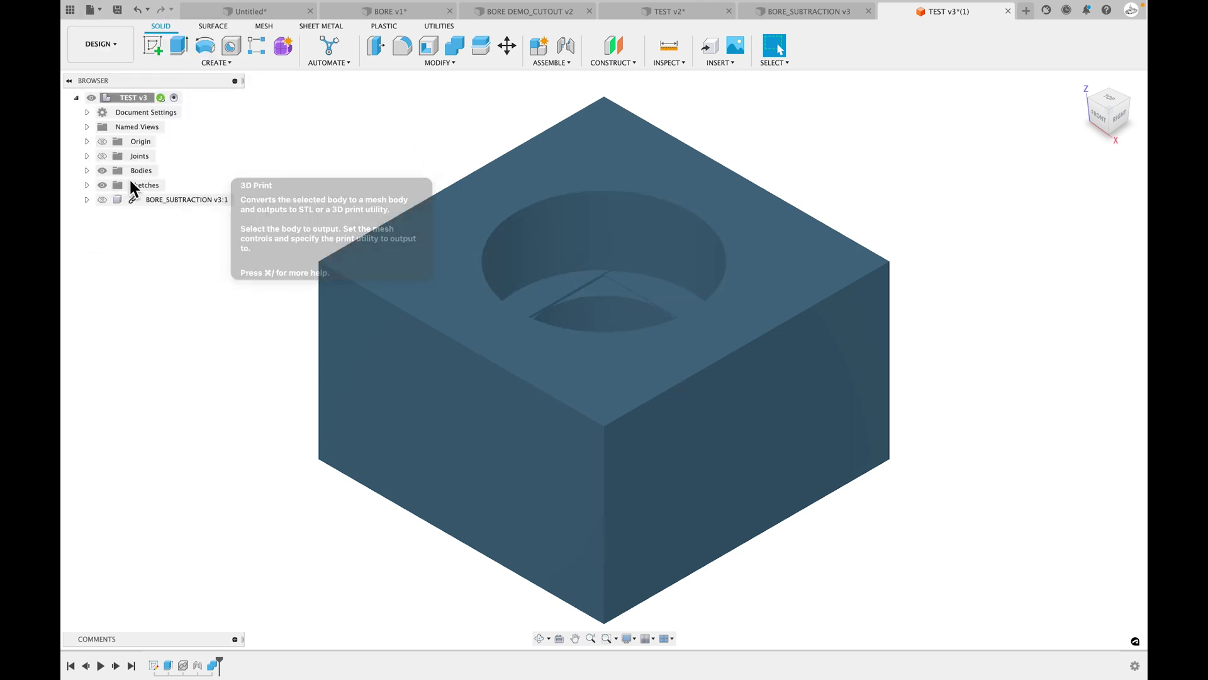
{"action": "left_click", "coordinate": [1061, 471]}
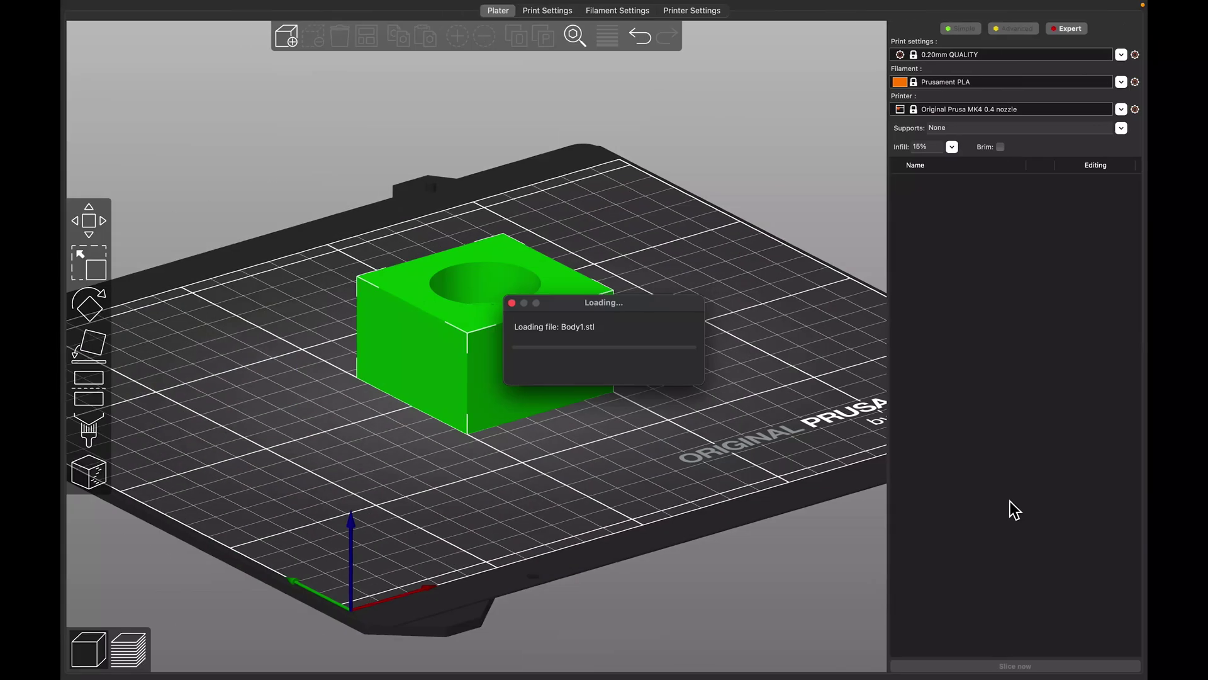
Reposition the block on the print bed and place it with its counterbored face down.
{"action": "left_click_drag", "start_coordinate": [528, 360], "coordinate": [569, 357]}
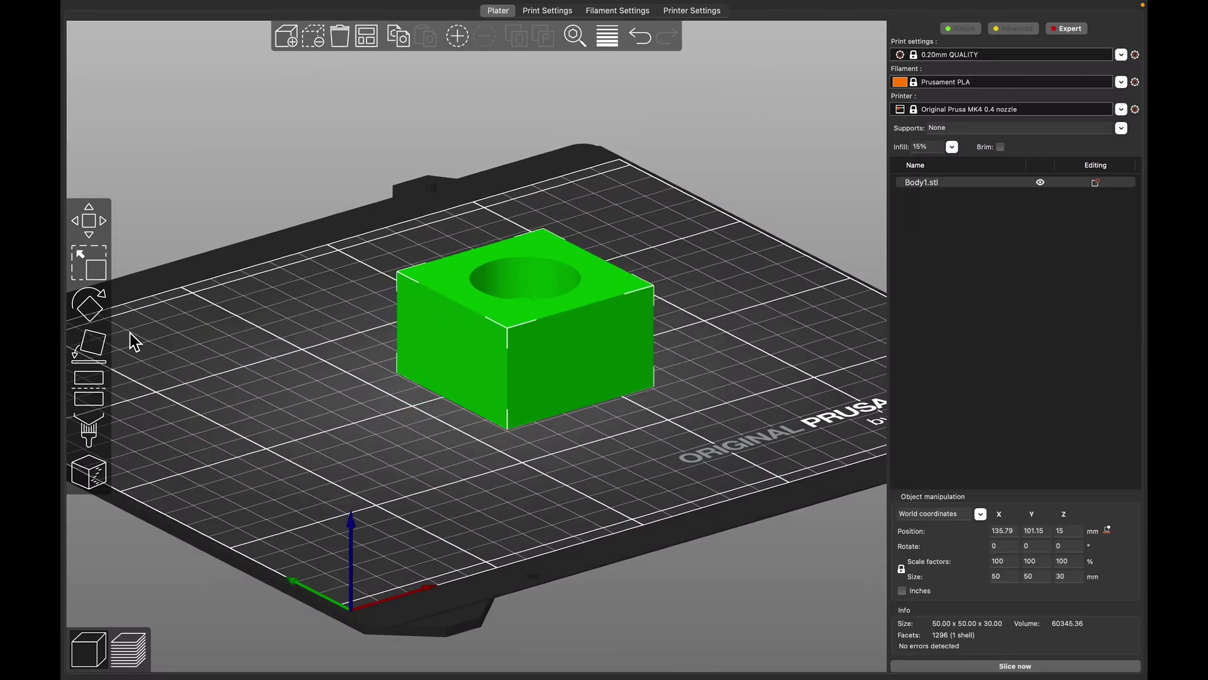
{"action": "left_click", "coordinate": [95, 347]}
{"action": "left_click_drag", "start_coordinate": [666, 462], "coordinate": [673, 385]}
{"action": "left_click", "coordinate": [658, 401]}
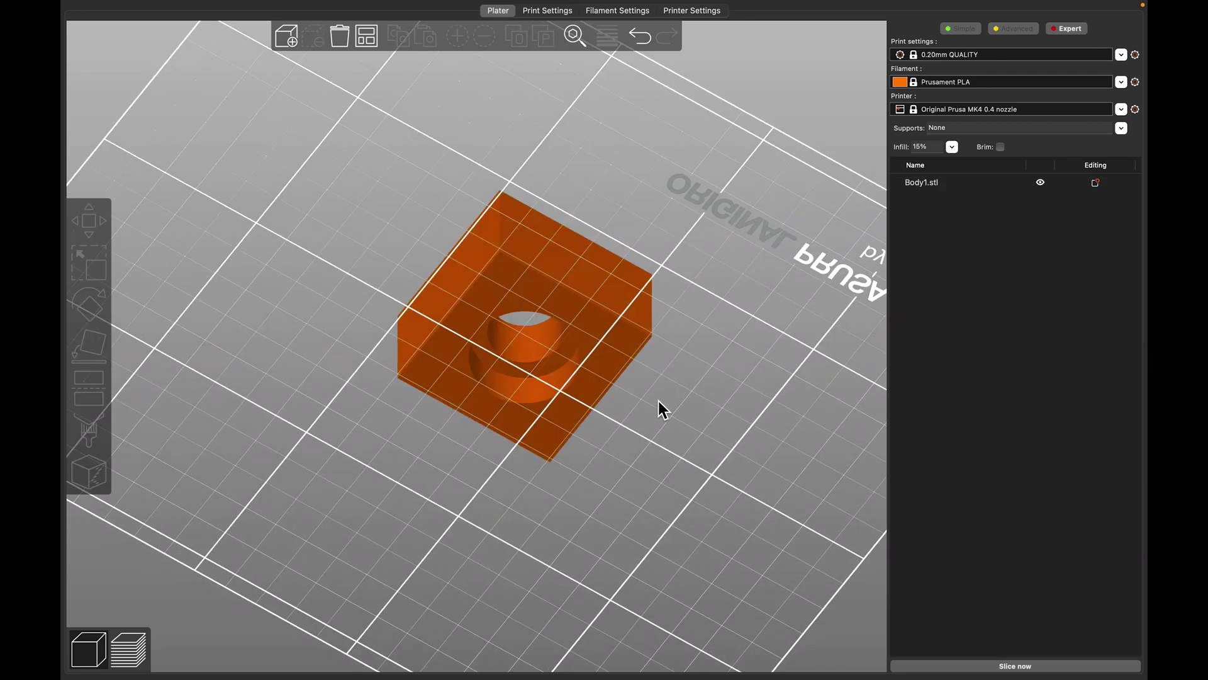
{"action": "scroll", "coordinate": [655, 406], "scroll_direction": "up", "scroll_amount": 5}
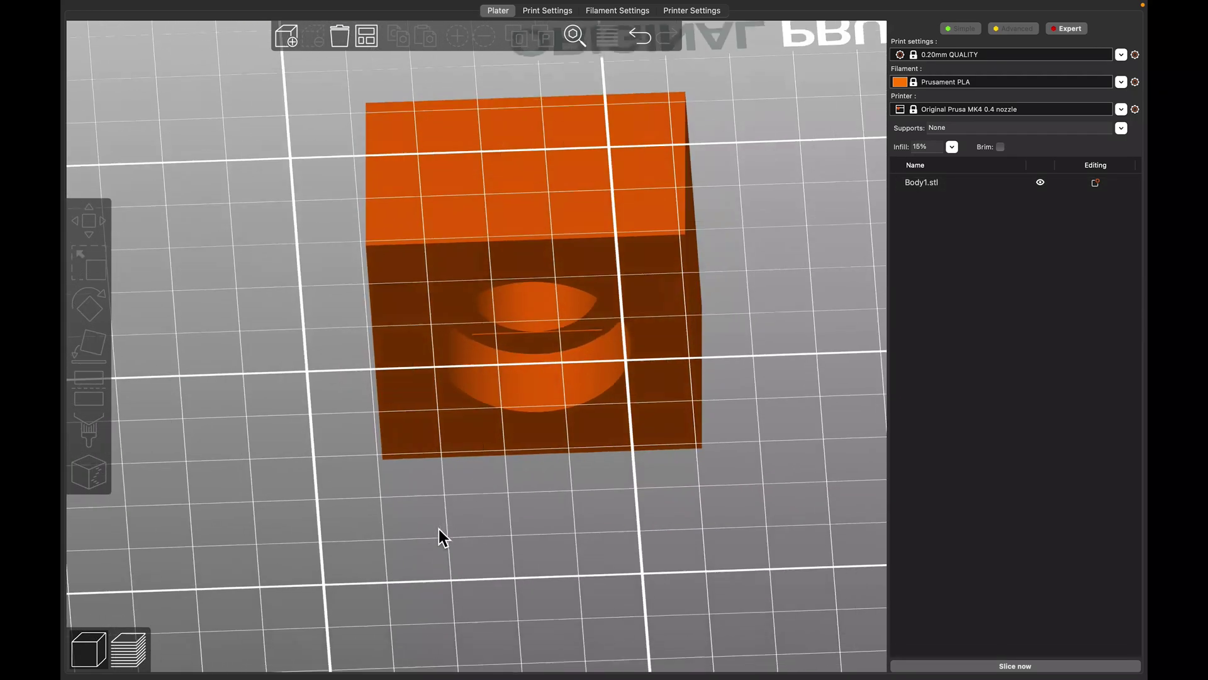
{"action": "left_click_drag", "start_coordinate": [438, 528], "coordinate": [435, 540]}
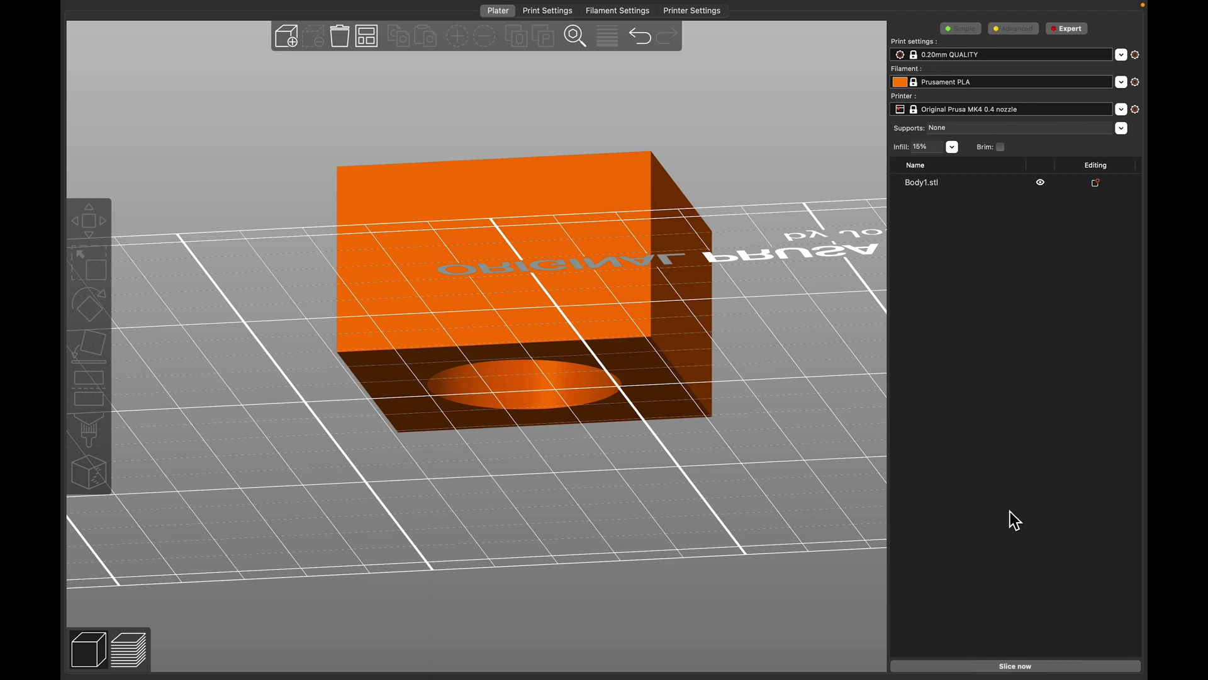
Slice the block and examine the bridging layers around the counterbored hole from below, with all layers shown up to 30 mm.
{"action": "left_click", "coordinate": [1049, 666]}
{"action": "mouse_move", "coordinate": [741, 369]}
{"action": "left_mouse_down"}
{"action": "mouse_move", "coordinate": [743, 382]}
{"action": "mouse_move", "coordinate": [745, 361]}
{"action": "mouse_move", "coordinate": [755, 369]}
{"action": "left_mouse_up"}
{"action": "left_click_drag", "start_coordinate": [855, 394], "coordinate": [856, 28]}
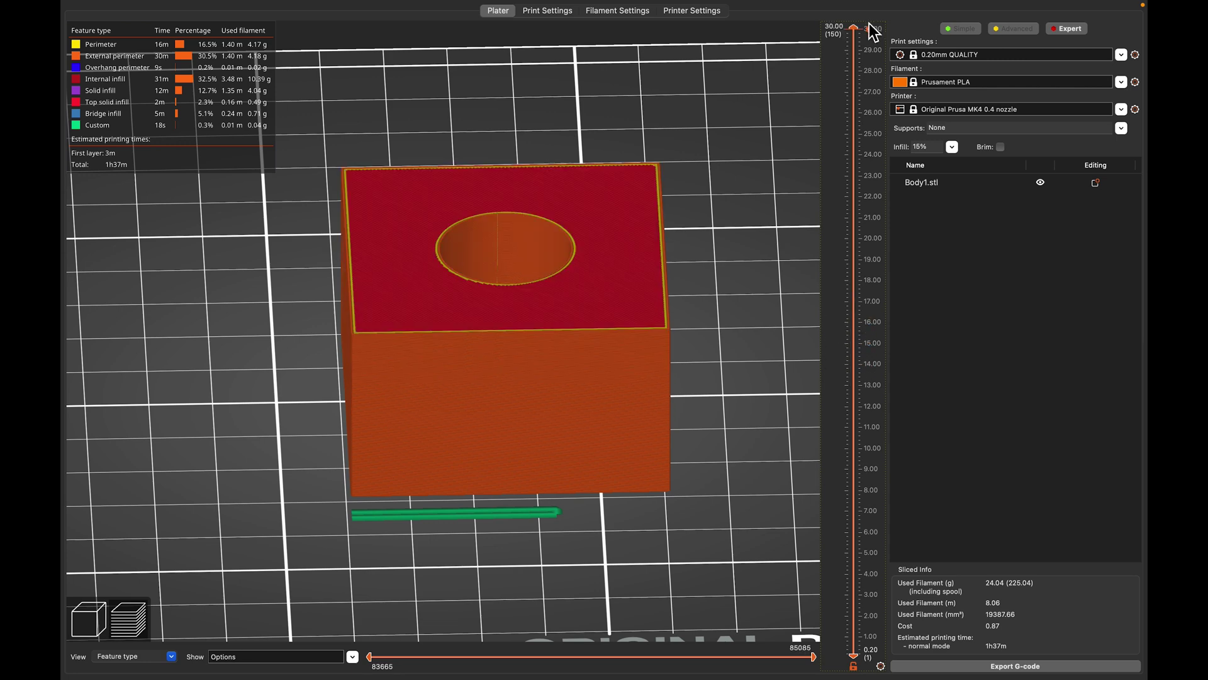
{"action": "left_click_drag", "start_coordinate": [803, 276], "coordinate": [772, 324]}
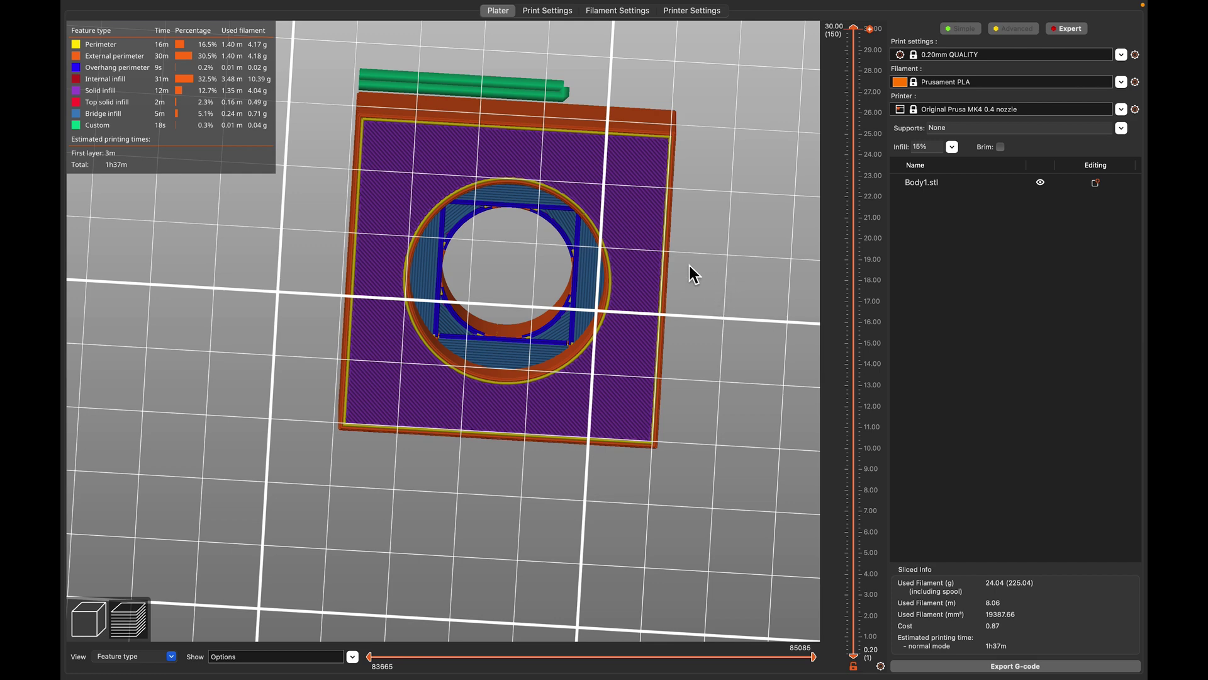
{"action": "left_click_drag", "start_coordinate": [753, 300], "coordinate": [753, 390]}
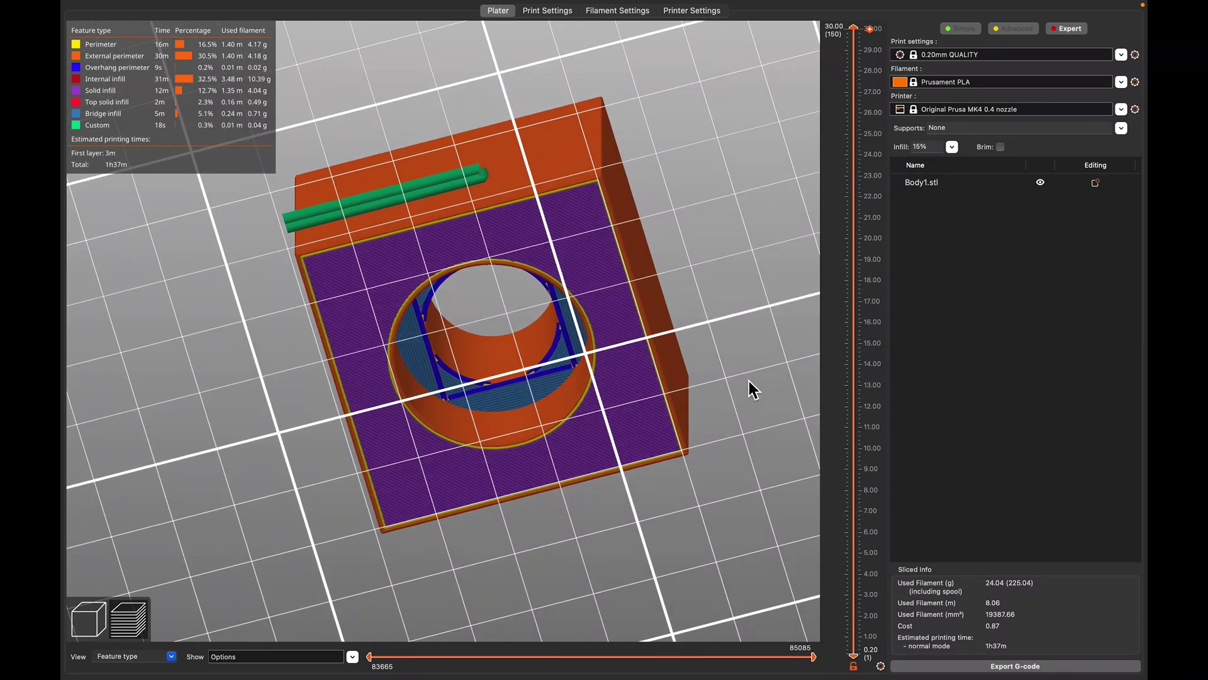